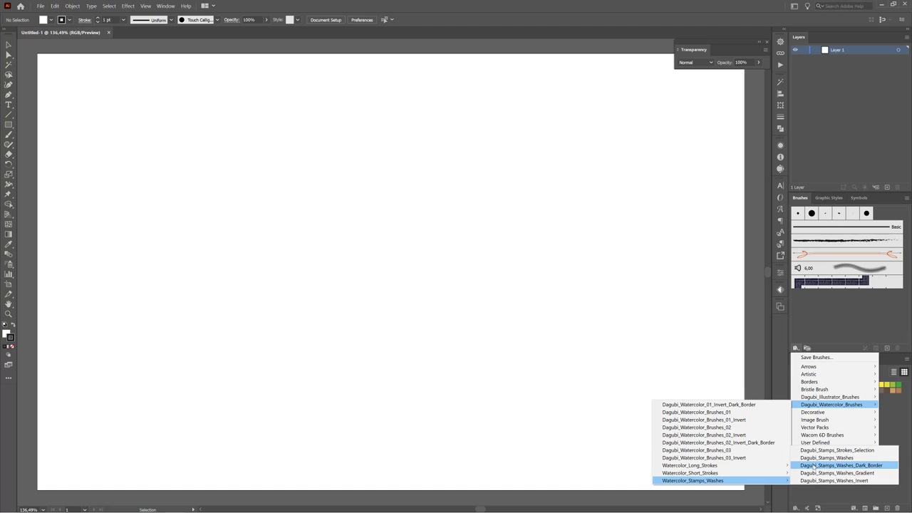
- Load the Dagubi_Stamps_Washes brush library and choose a light, ragged grey wash brush from its lower part
left_click(814, 459)
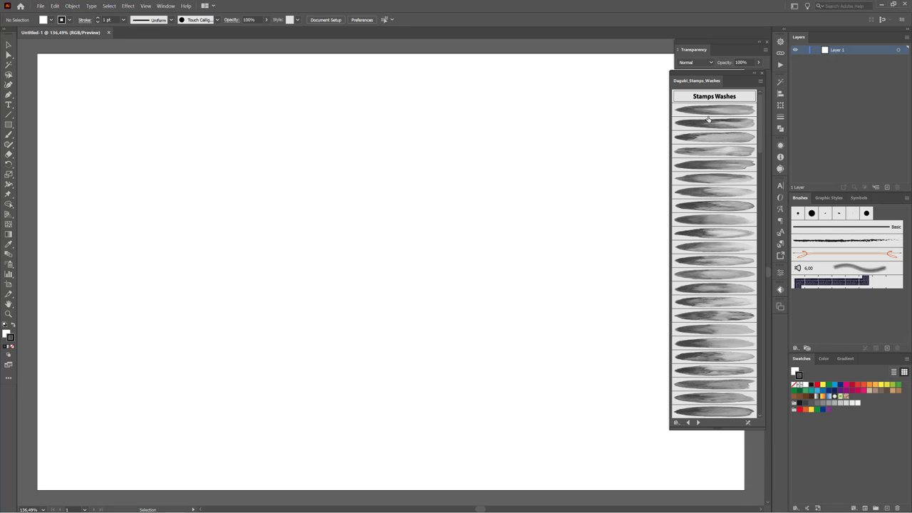
scroll(709, 199, "down", 5)
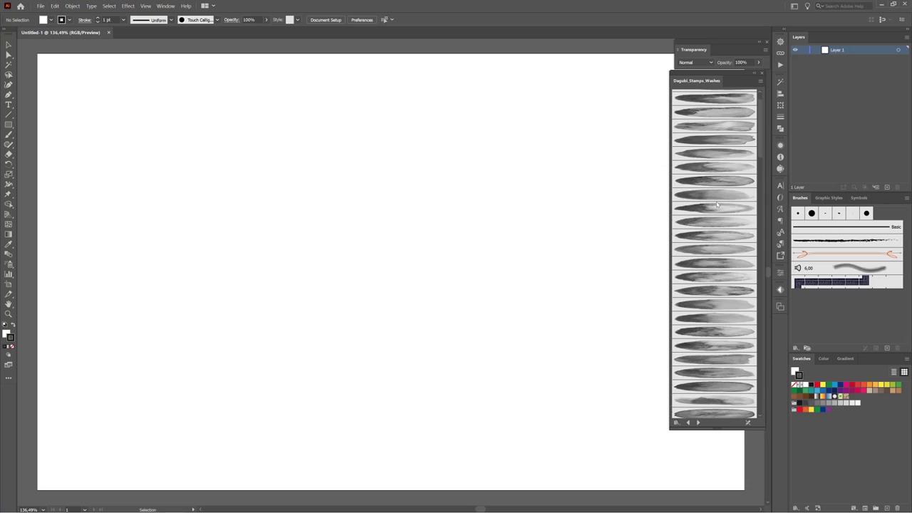
left_click_drag(761, 142, 757, 377)
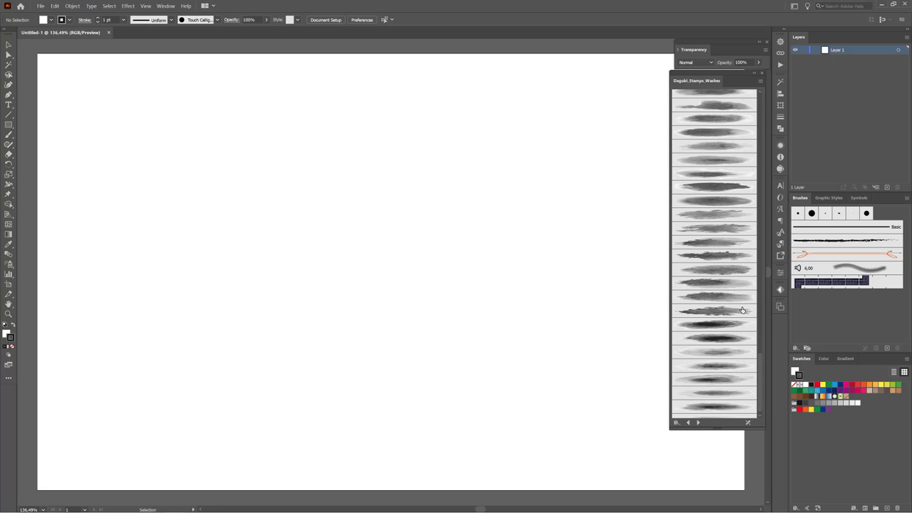
left_click(712, 227)
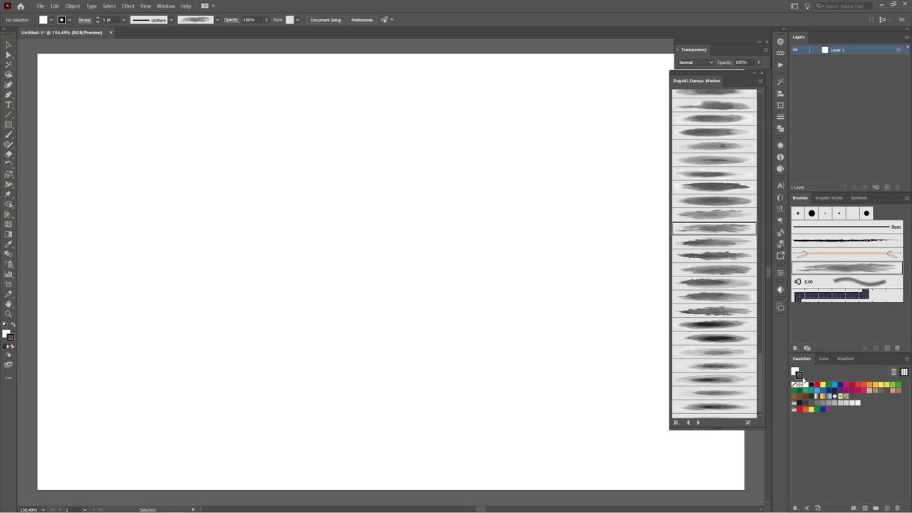
- Set the stroke colour to red db0000 and activate the Paintbrush tool, accepting its current options
left_click(822, 360)
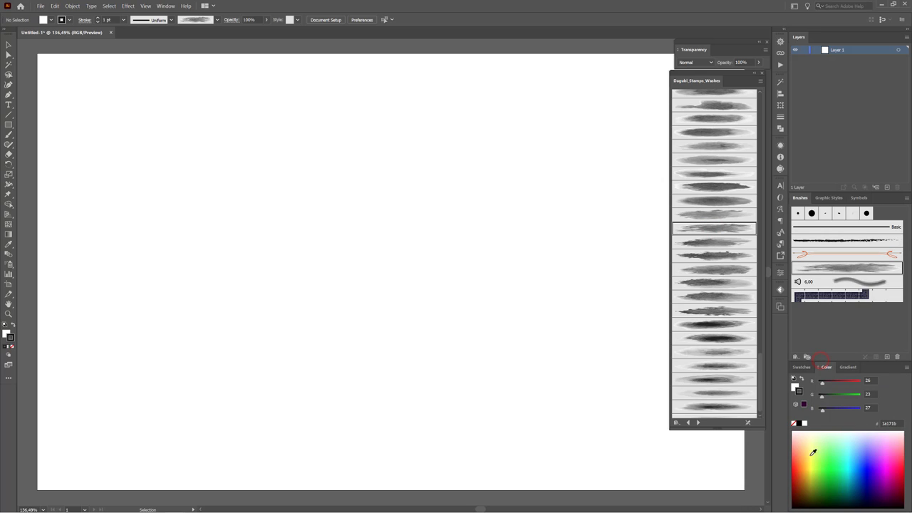
left_click_drag(803, 474, 794, 471)
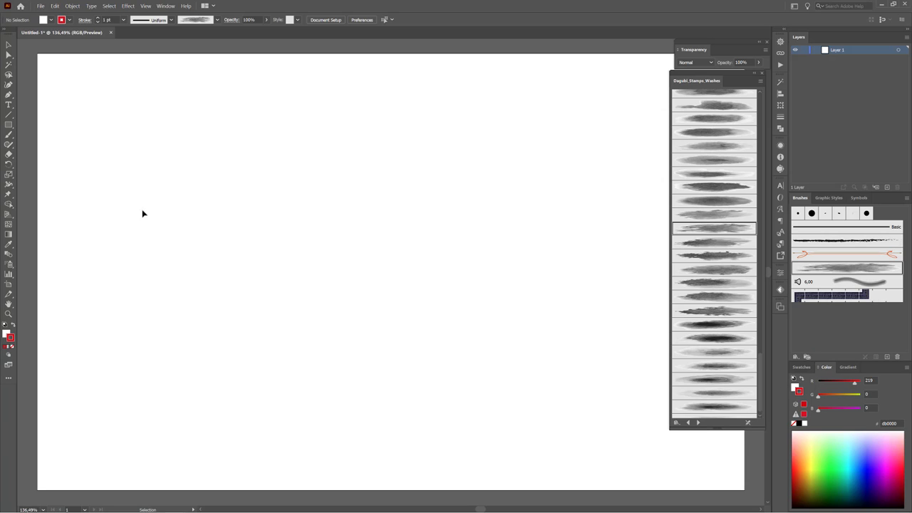
double_click(9, 136)
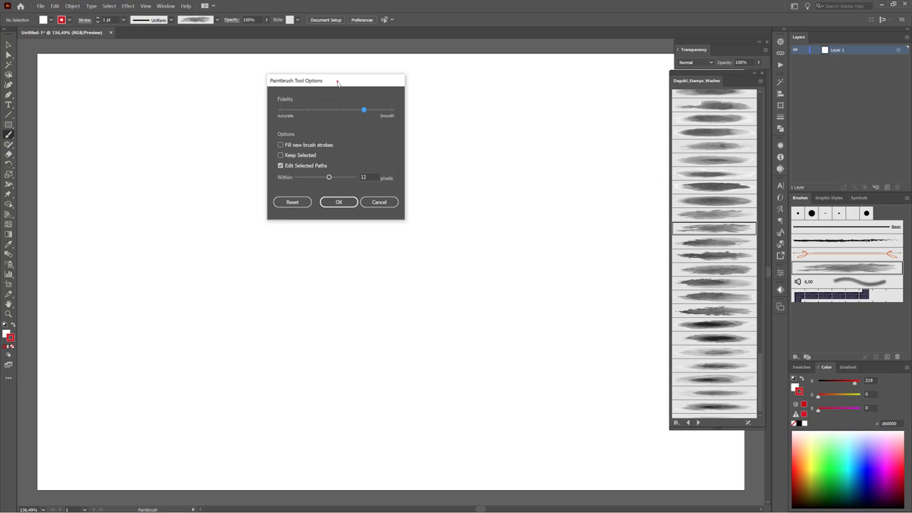
left_click_drag(338, 83, 350, 82)
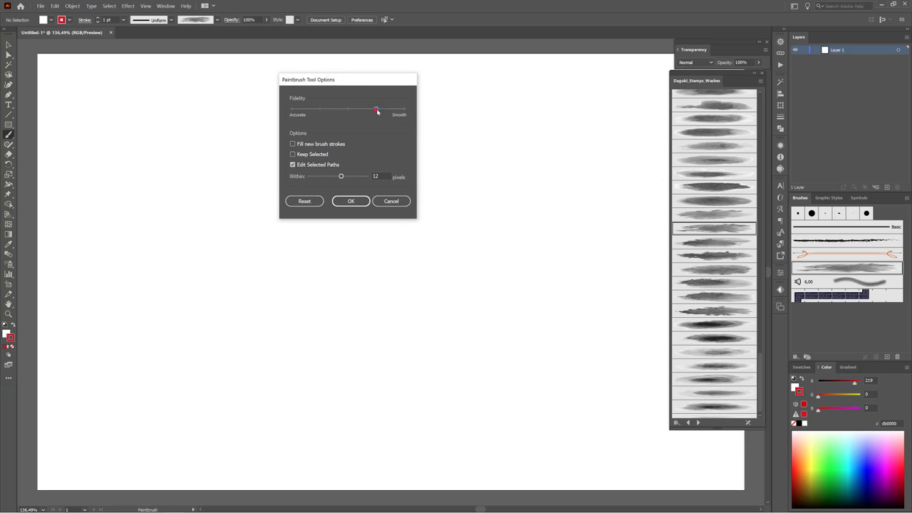
left_click(356, 202)
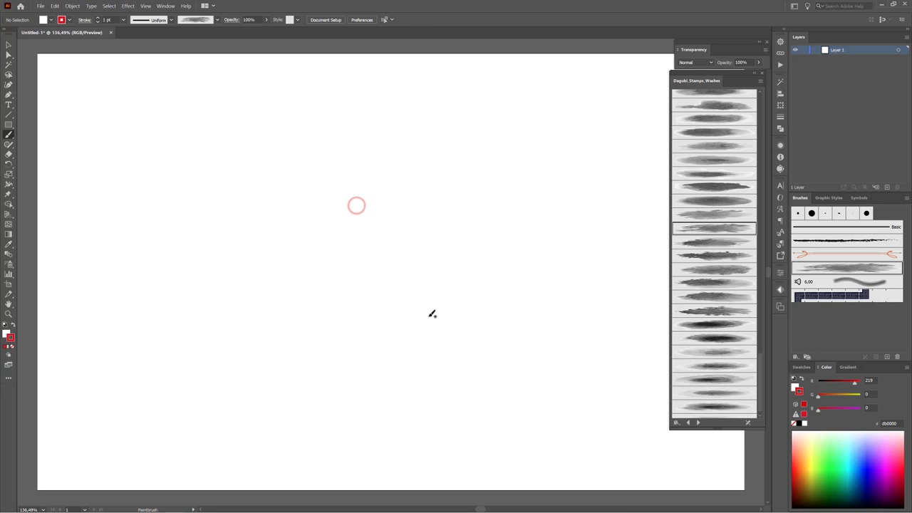
- Paint a near-vertical trial stroke about 56 mm tall near the middle of the artboard and nudge it left
left_click_drag(418, 289, 422, 171)
key("v")
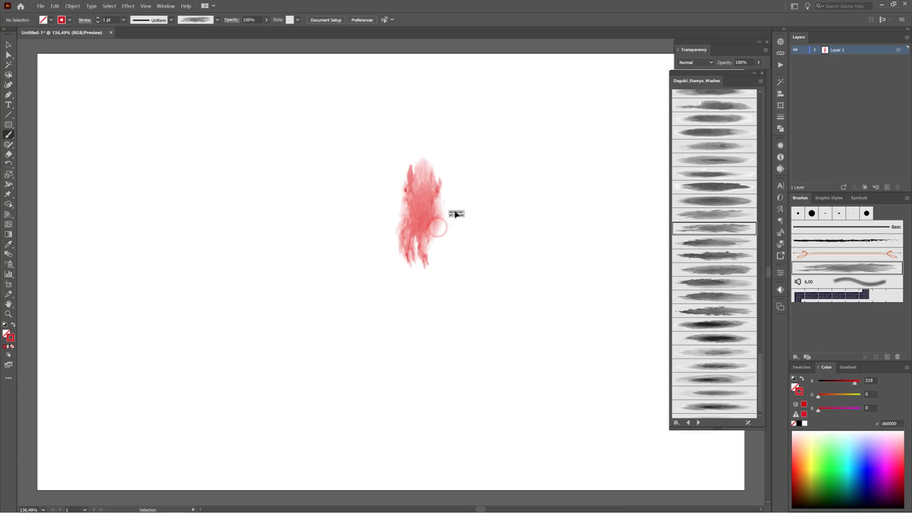
left_click(454, 213)
key("b")
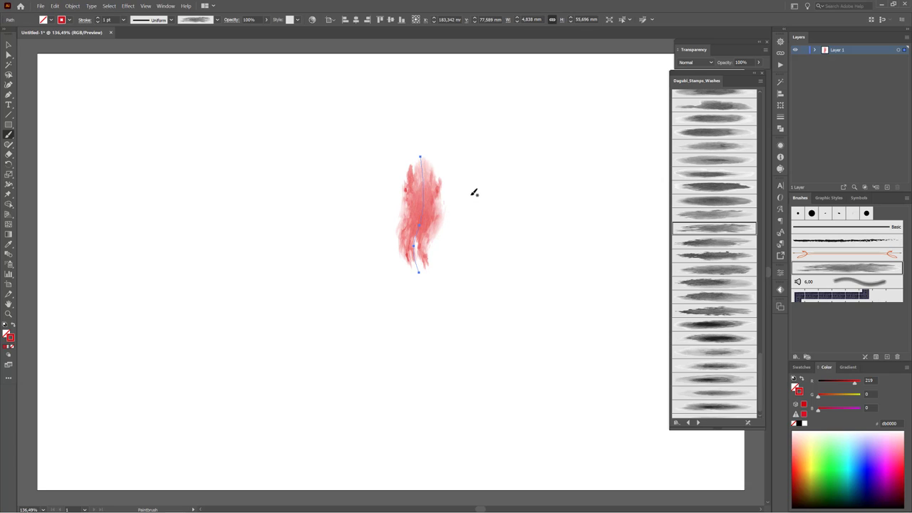
key("v")
left_click_drag(427, 211, 419, 212)
key("b")
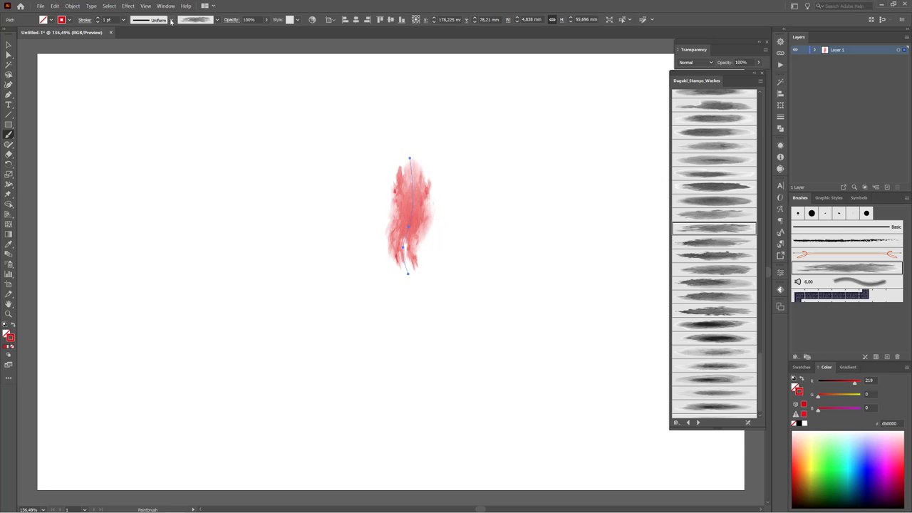
- Apply the lens-shaped variable width profile to the trial stroke and move the stroke farther left
left_click(172, 20)
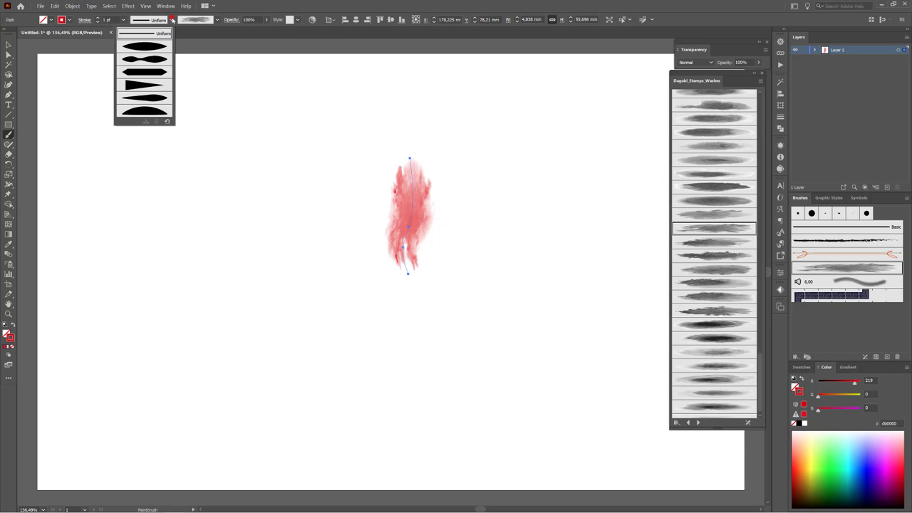
left_click(147, 48)
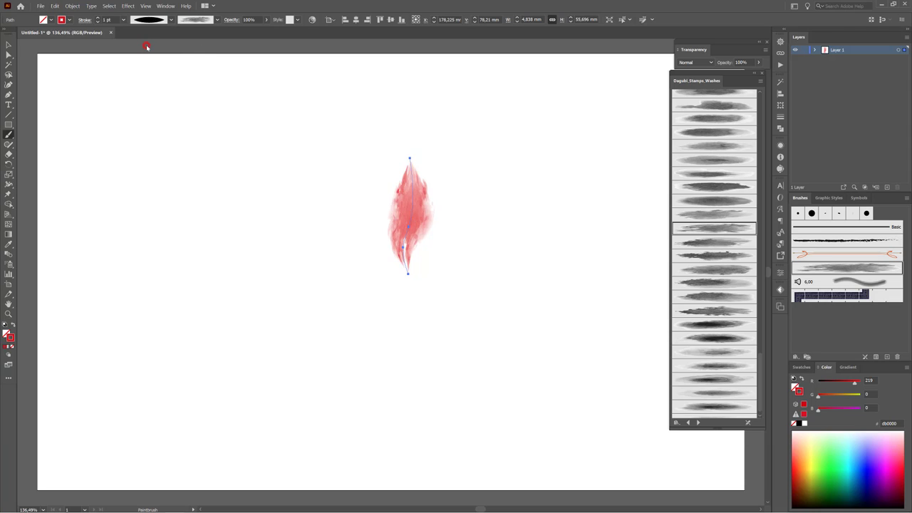
key("v")
key("b")
left_click_drag(385, 152, 383, 268)
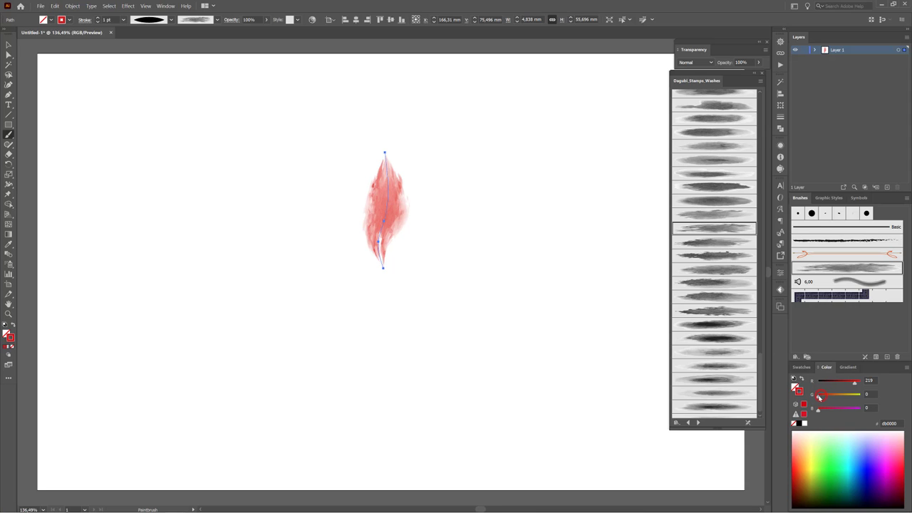
- Darken the stroke colour to c10700 and remove the trial stroke from the artboard
left_click_drag(854, 384, 850, 386)
key("ctrl+z")
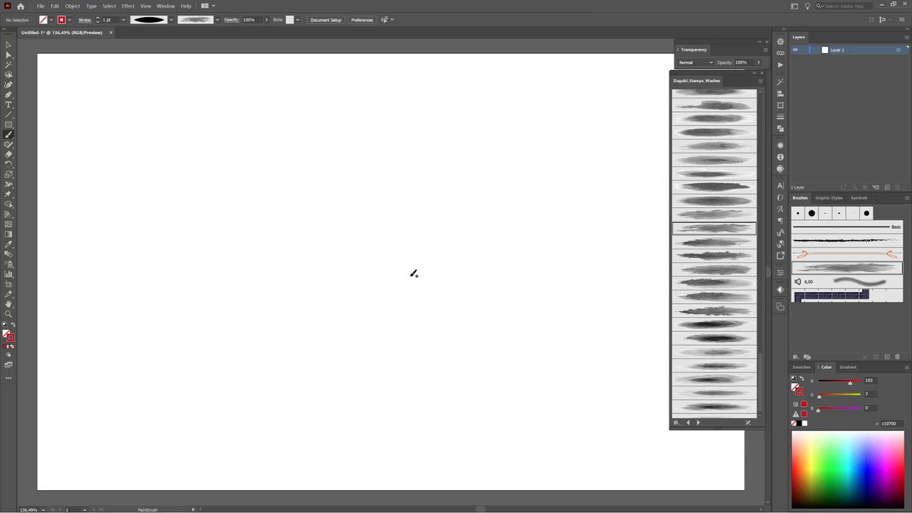
- Paint the first petal as a stroke leaning up and left, about 16 mm wide and 53 mm tall, leaving it deselected
mouse_move(385, 275)
left_mouse_down()
mouse_move(383, 229)
mouse_move(357, 164)
left_mouse_up()
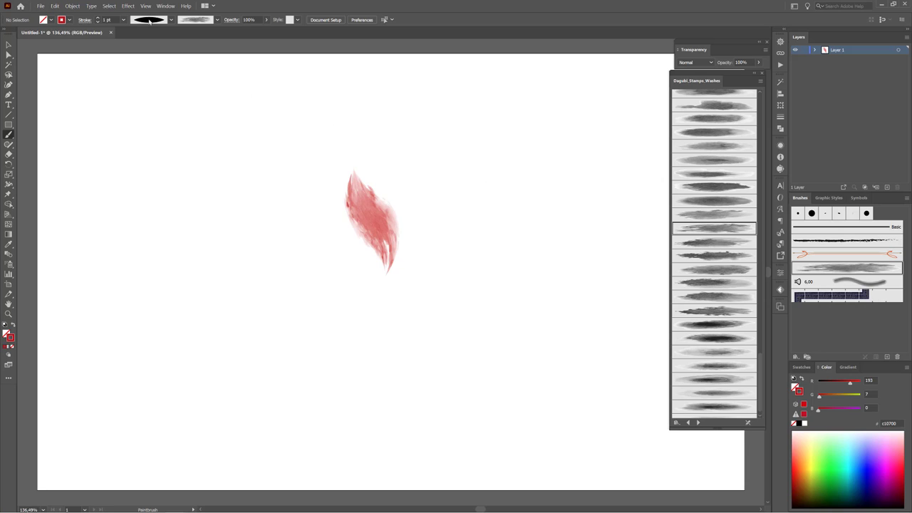
left_click(714, 245)
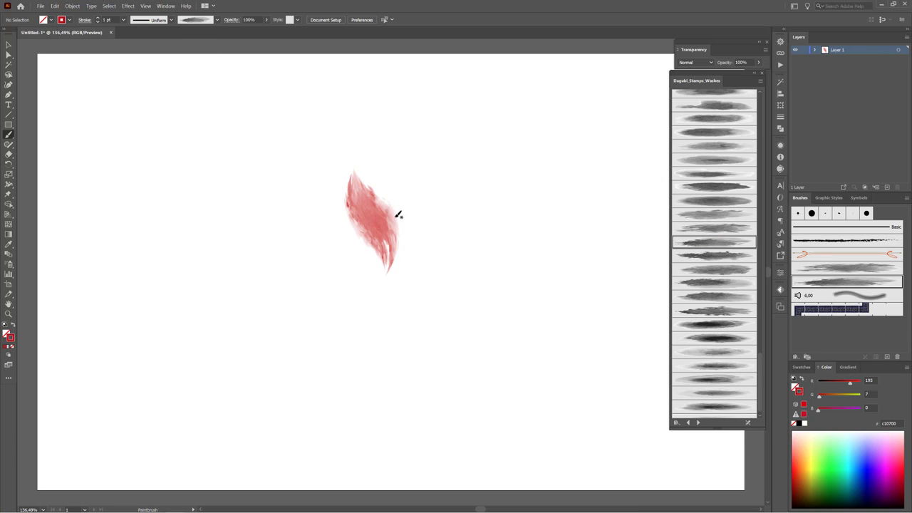
key("v")
left_click(385, 217)
key("b")
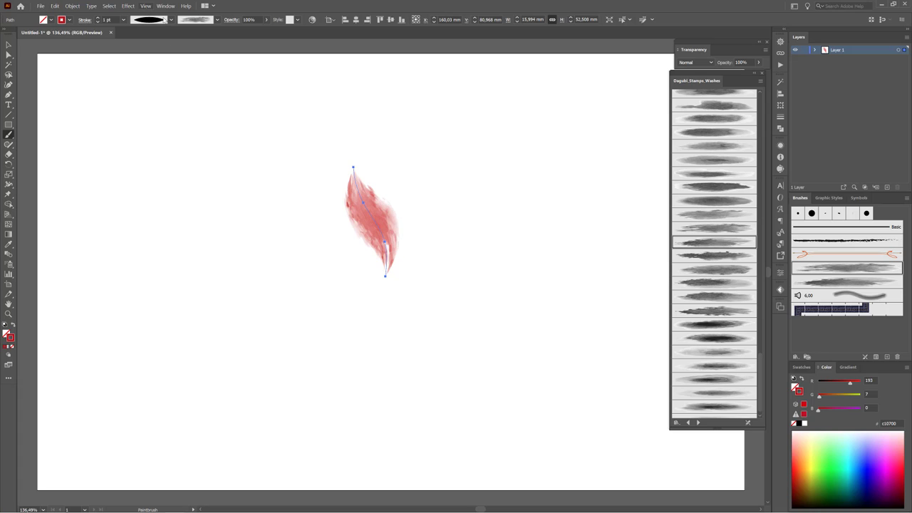
left_click(466, 141, "ctrl")
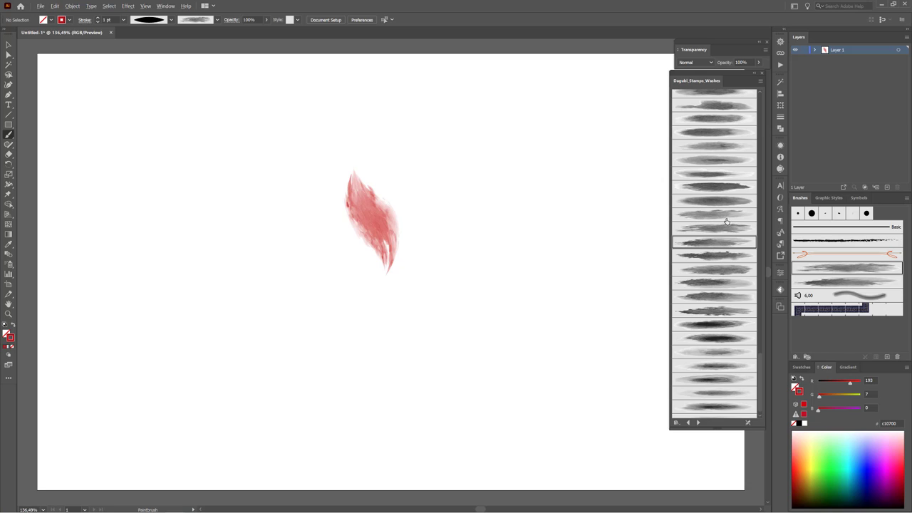
- With the darker wash brush two below the first petal's, paint a second petal about 59 mm tall leaning up and right from the same base
left_click(717, 256)
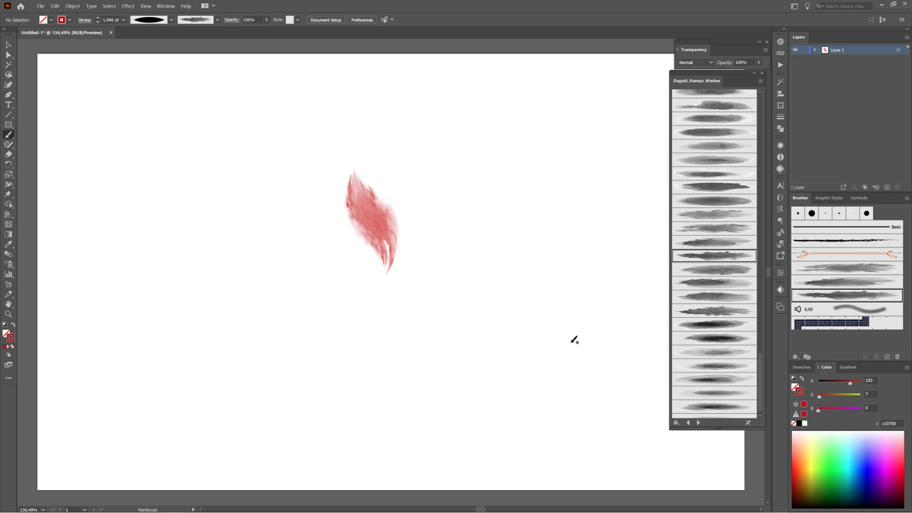
mouse_move(389, 274)
left_mouse_down()
mouse_move(432, 194)
mouse_move(438, 148)
left_mouse_up()
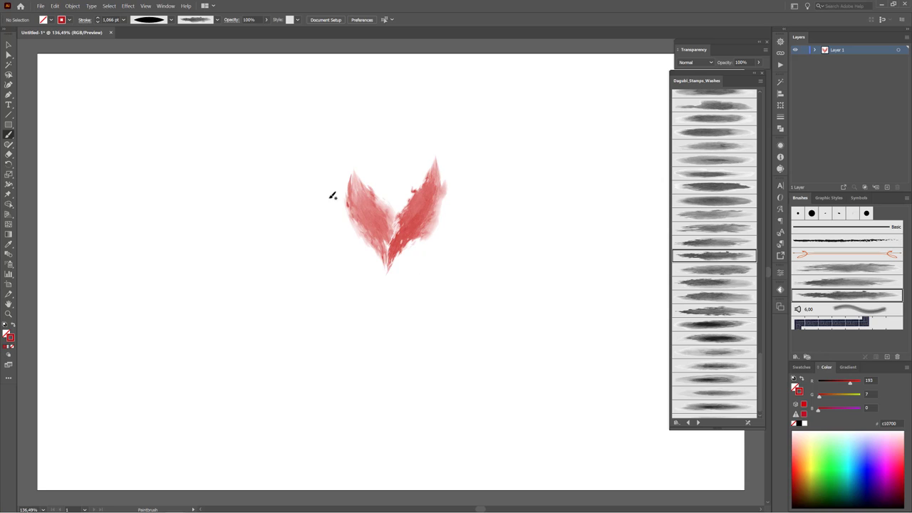
- Select both petals and set their blending mode to Darken
left_click(7, 44)
mouse_move(280, 126)
left_mouse_down()
mouse_move(414, 194)
mouse_move(513, 297)
left_mouse_up()
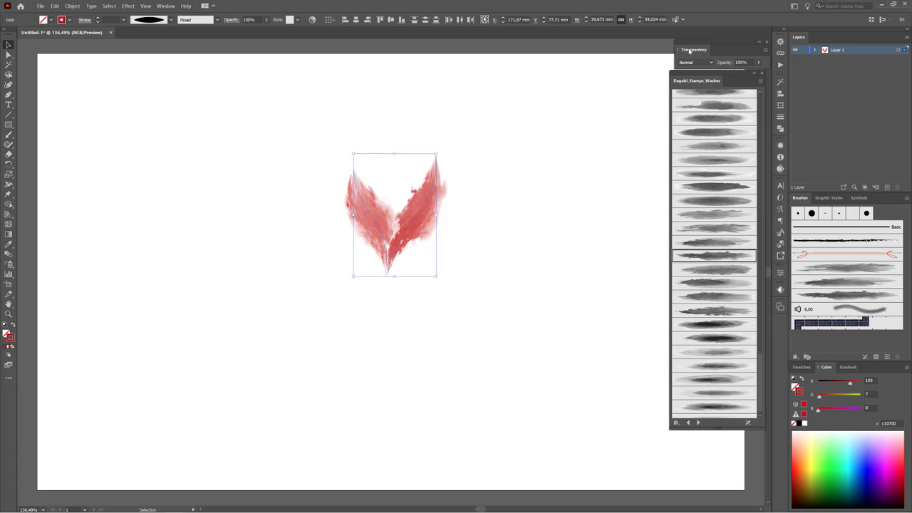
left_click(692, 63)
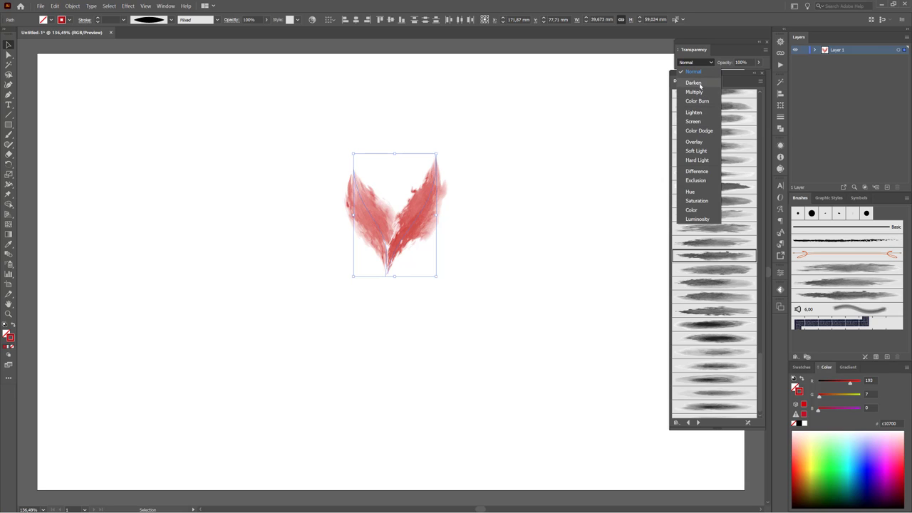
left_click(693, 83)
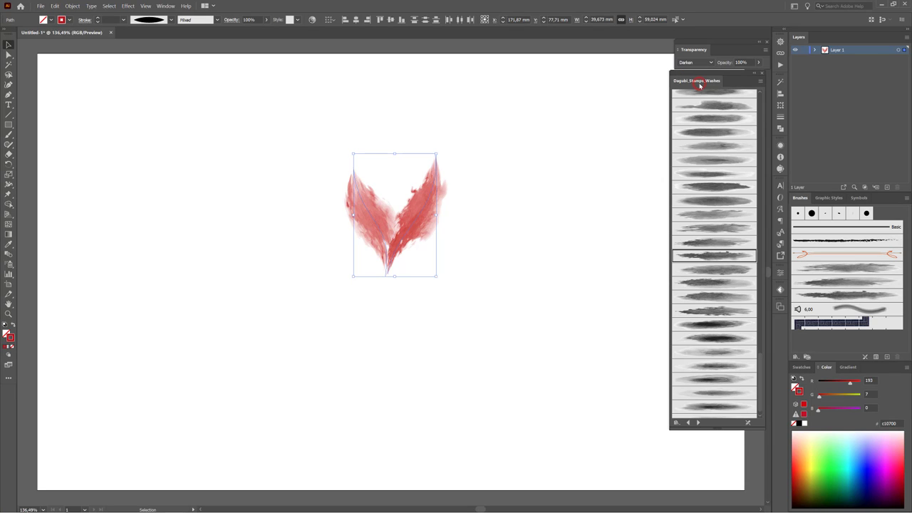
- Nudge the right petal slightly toward the left one and set its stroke weight to 1.2 pt
left_click(523, 205)
mouse_move(430, 218)
left_mouse_down()
mouse_move(383, 218)
mouse_move(378, 245)
mouse_move(436, 222)
mouse_move(429, 225)
left_mouse_up()
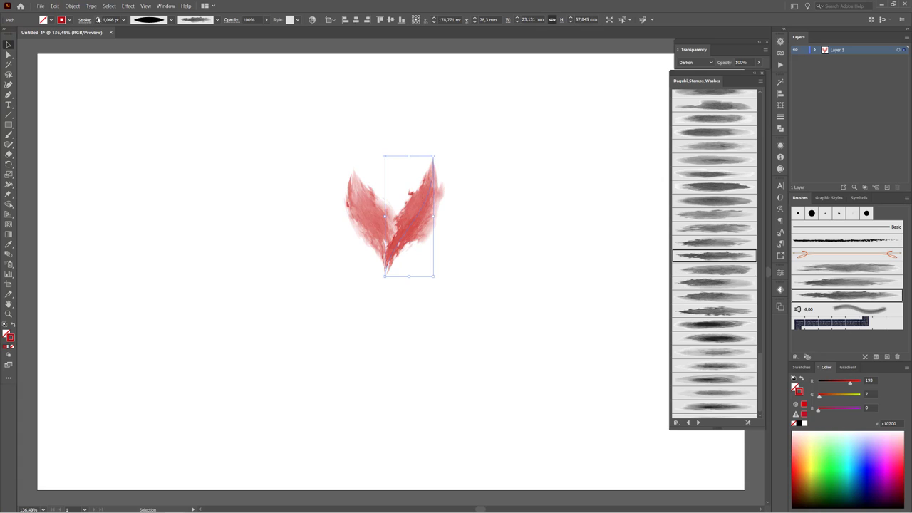
left_click(98, 20)
left_click(98, 19)
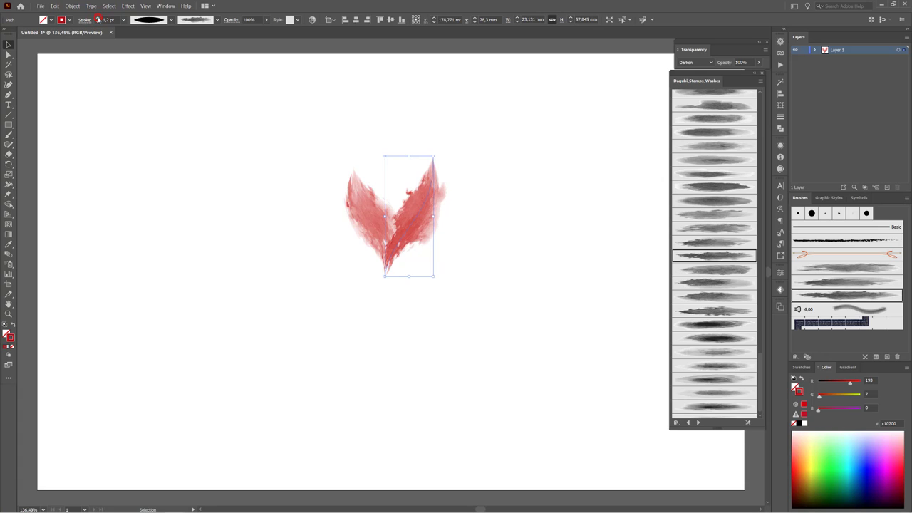
key("a")
left_click(98, 19)
left_click(98, 19)
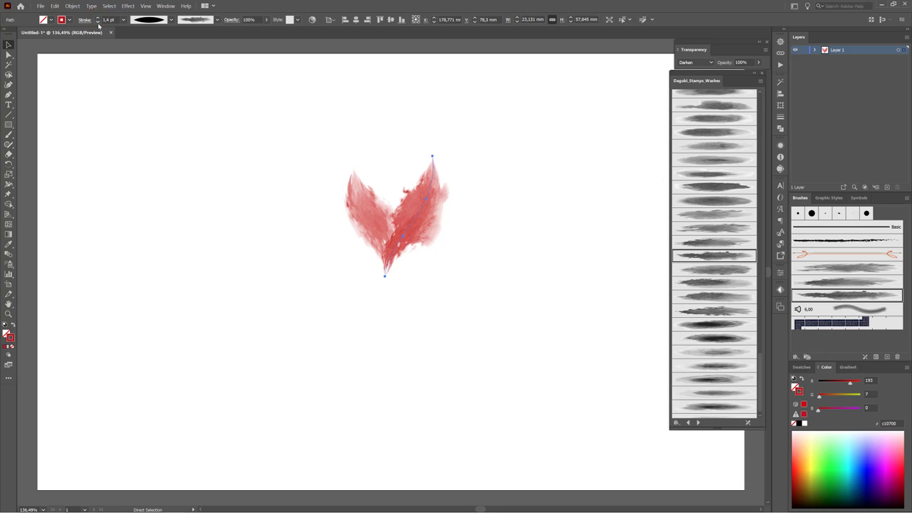
left_click(98, 22)
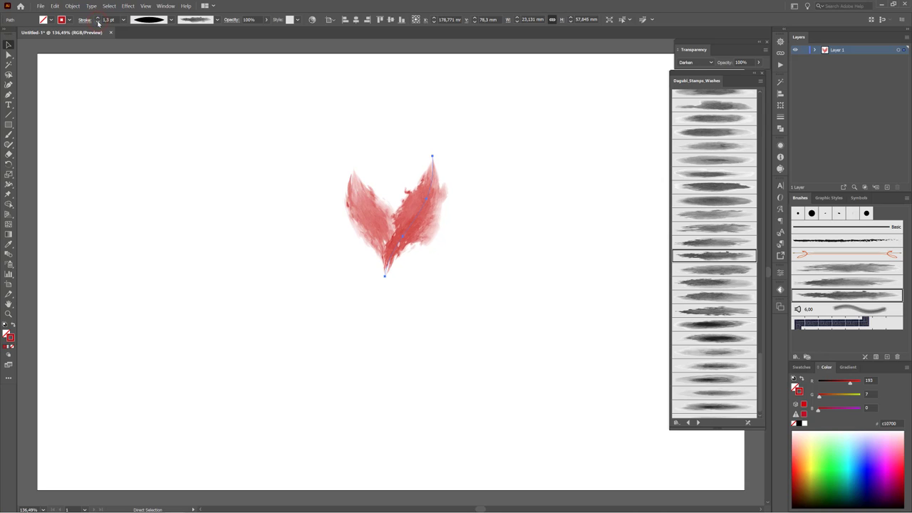
left_click(99, 22)
left_click(237, 248)
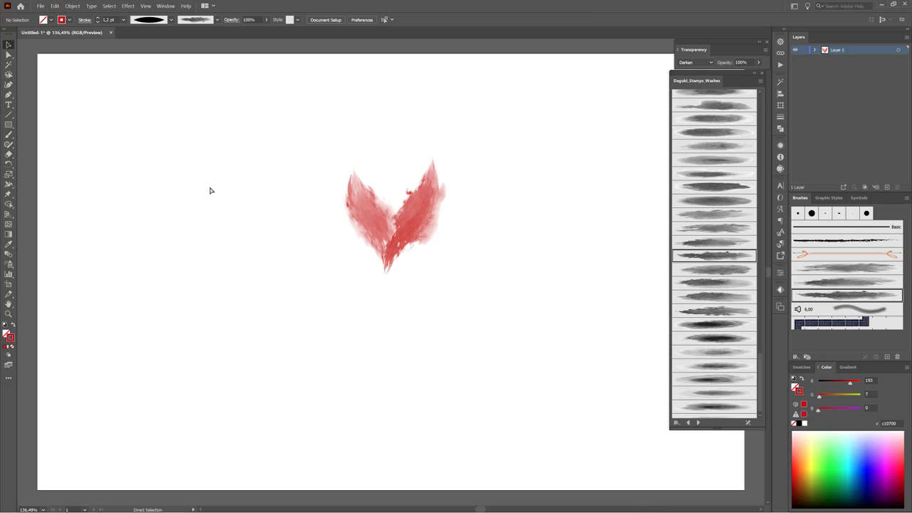
- Paint a third petal extending right from the shared base with the next wash brush in the library, and shift it slightly down and left
key("v")
left_click(730, 270)
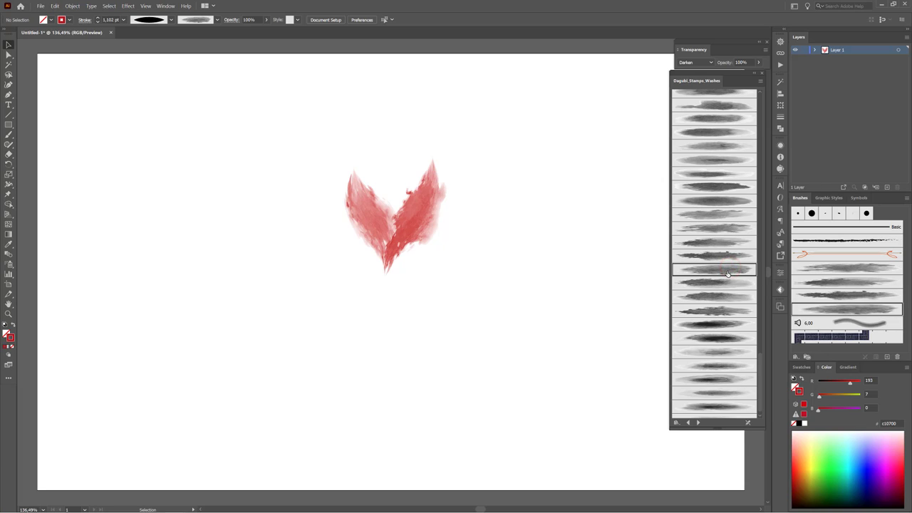
left_click(9, 134)
mouse_move(390, 269)
left_mouse_down()
mouse_move(427, 249)
mouse_move(511, 235)
left_mouse_up()
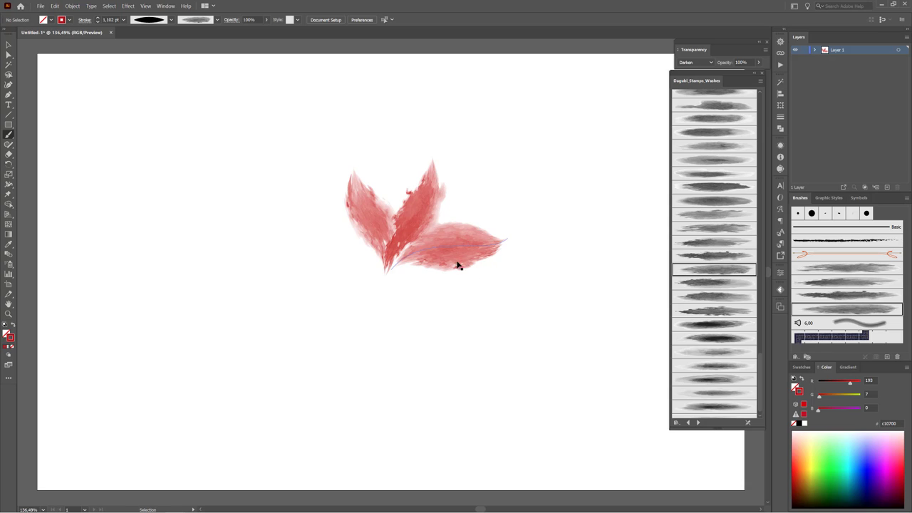
mouse_move(467, 239)
left_mouse_down()
mouse_move(491, 237)
mouse_move(442, 269)
mouse_move(456, 261)
mouse_move(449, 267)
left_mouse_up()
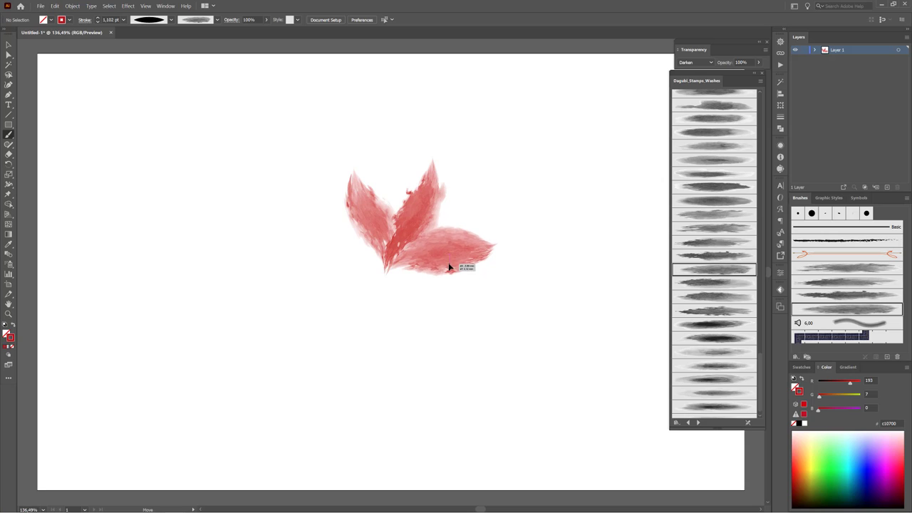
left_click(513, 332, "ctrl")
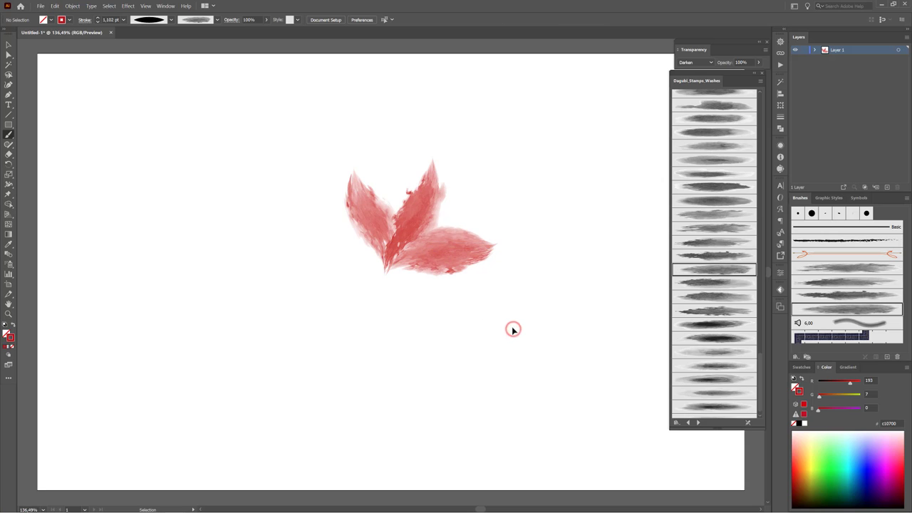
- Paint two overlapping petals leftward from the shared base, the upper with the wash brush three below the current one, the lower with one five above that
left_click(711, 311)
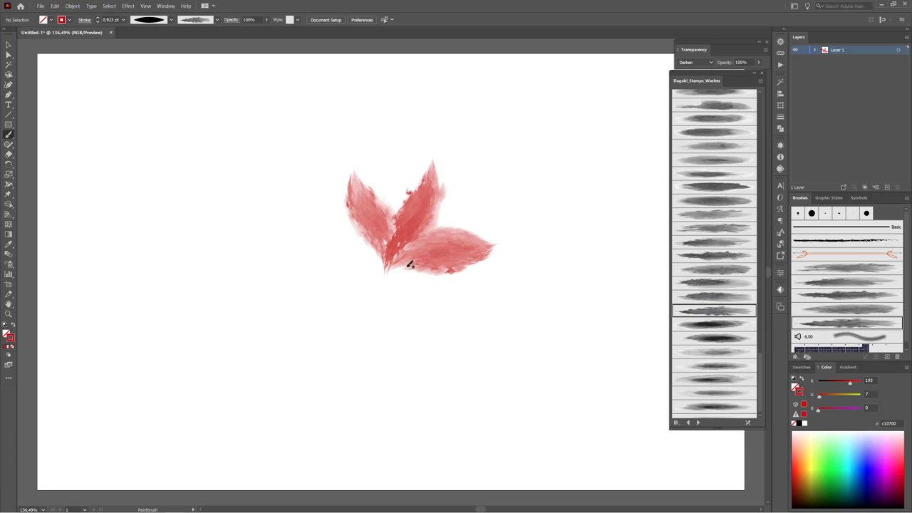
left_click_drag(389, 271, 305, 216)
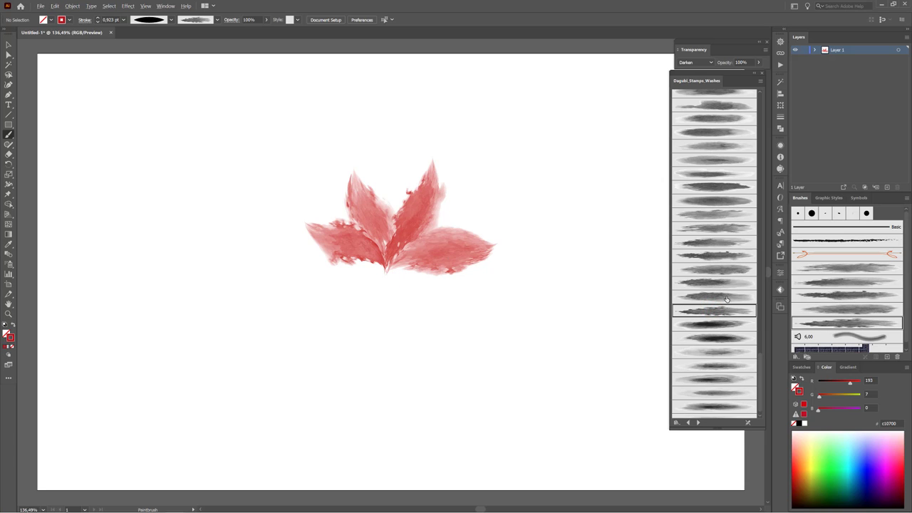
left_click(728, 243)
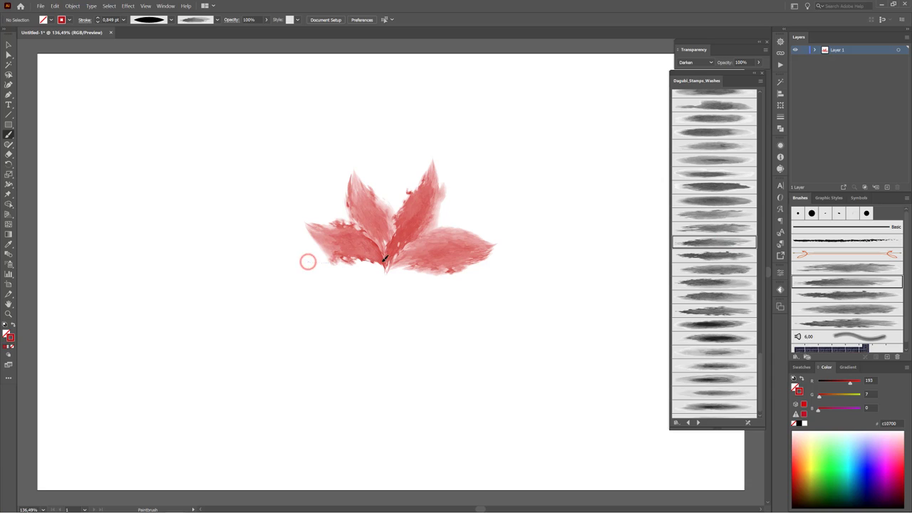
mouse_move(307, 261)
left_mouse_down()
mouse_move(399, 265)
mouse_move(352, 277)
left_mouse_up()
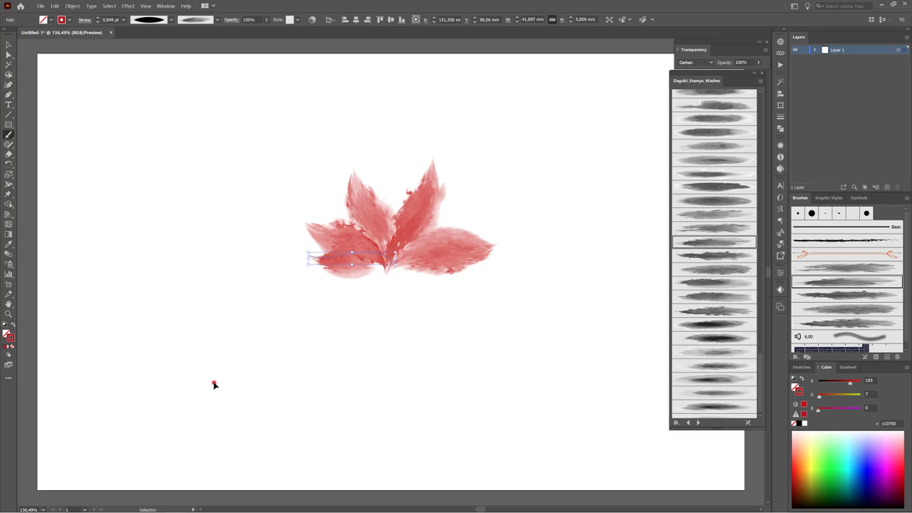
left_click(213, 382, "ctrl")
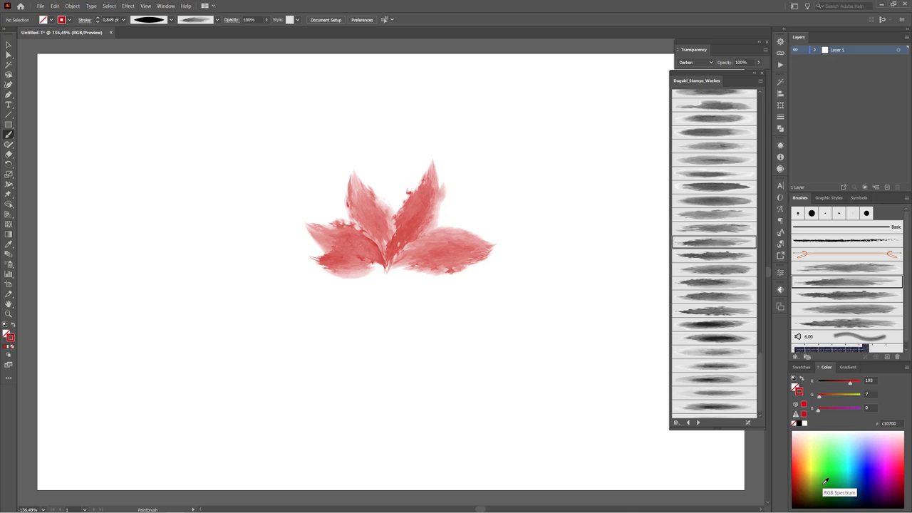
- Change the stroke colour to a medium green, hex 348200
left_click(824, 484)
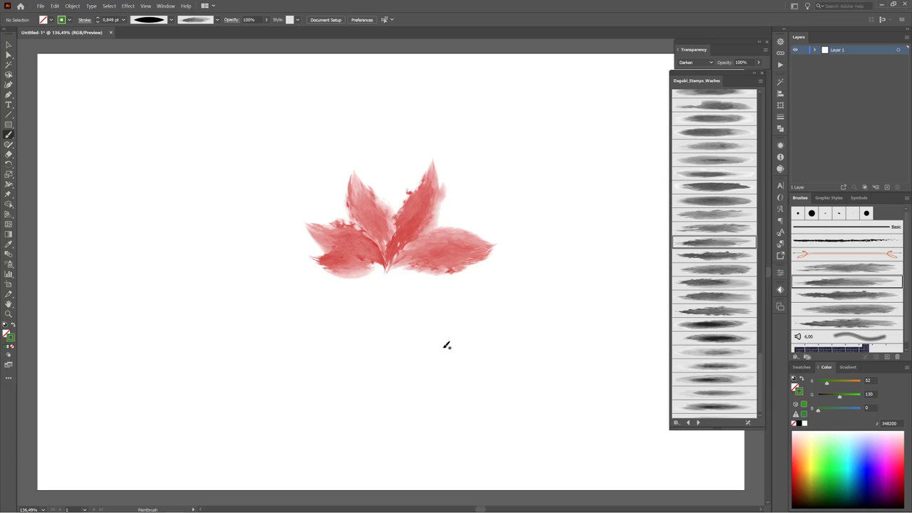
left_click_drag(451, 349, 516, 278)
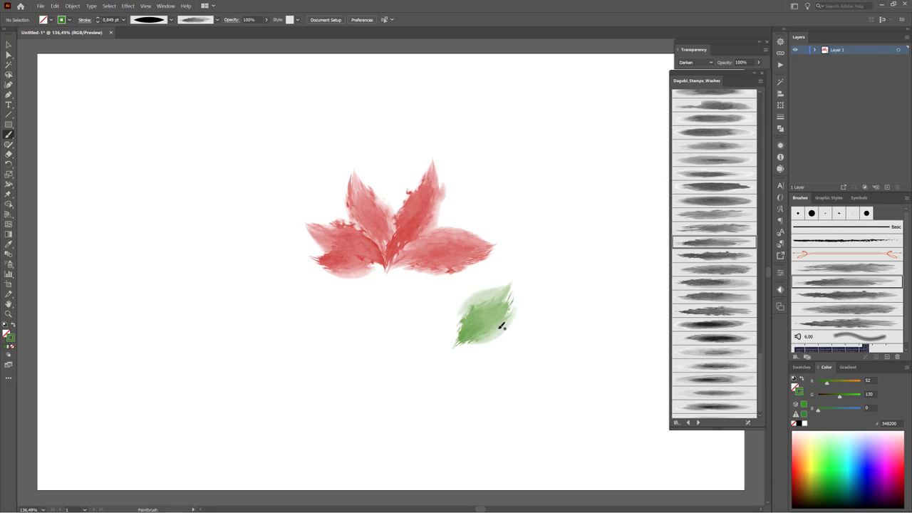
key("v")
left_click_drag(499, 327, 488, 332)
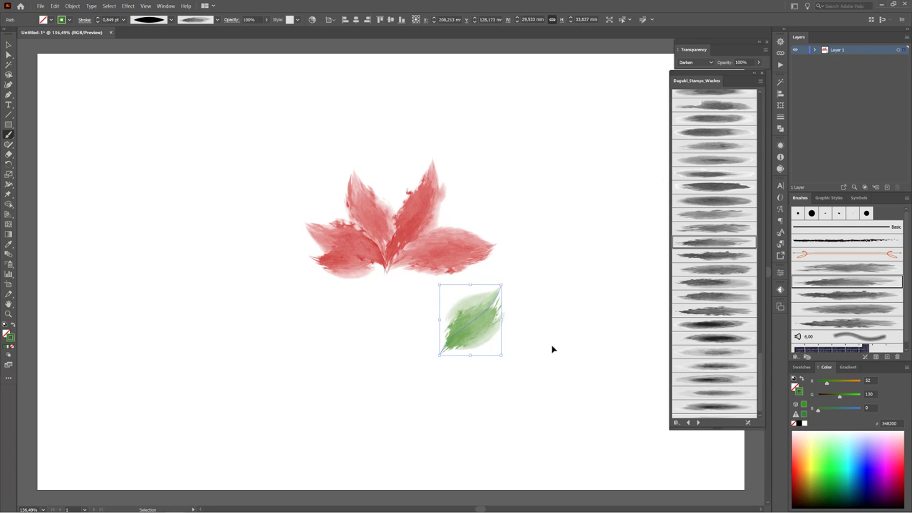
key("b")
key("Delete")
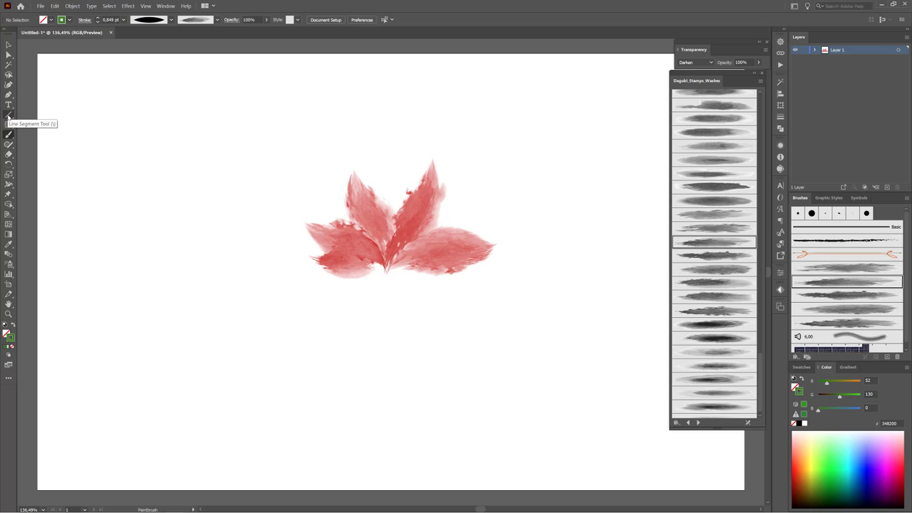
- Draw a horizontal line about 44 mm long in the empty area above and left of the flower and set its stroke weight to 40 pt
left_click(8, 115)
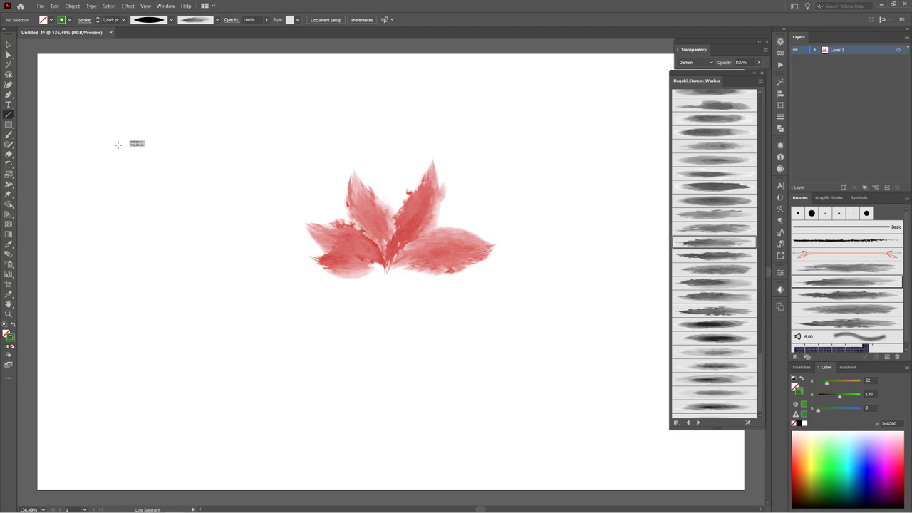
left_click_drag(108, 130, 200, 143)
key("ctrl+space")
mouse_move(111, 116)
left_mouse_down()
mouse_move(195, 158)
mouse_move(226, 131)
mouse_move(278, 159)
left_mouse_up()
key("space")
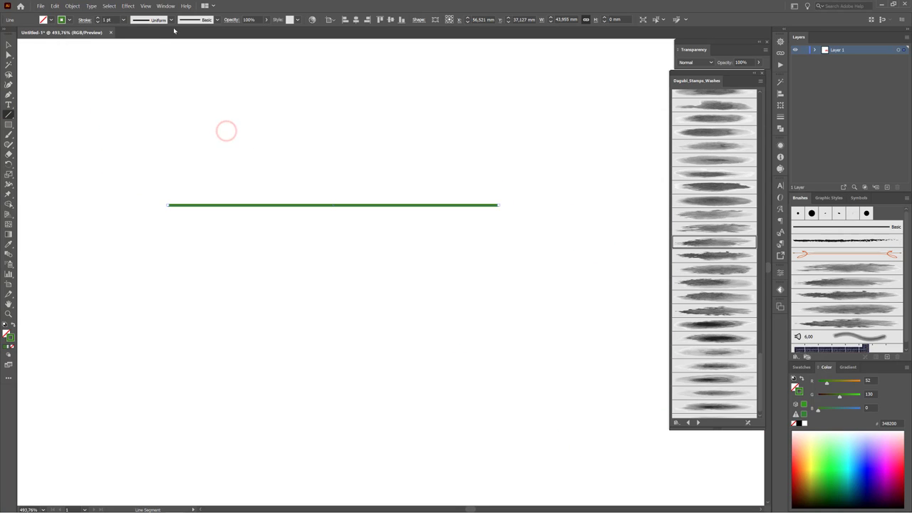
left_click(124, 19)
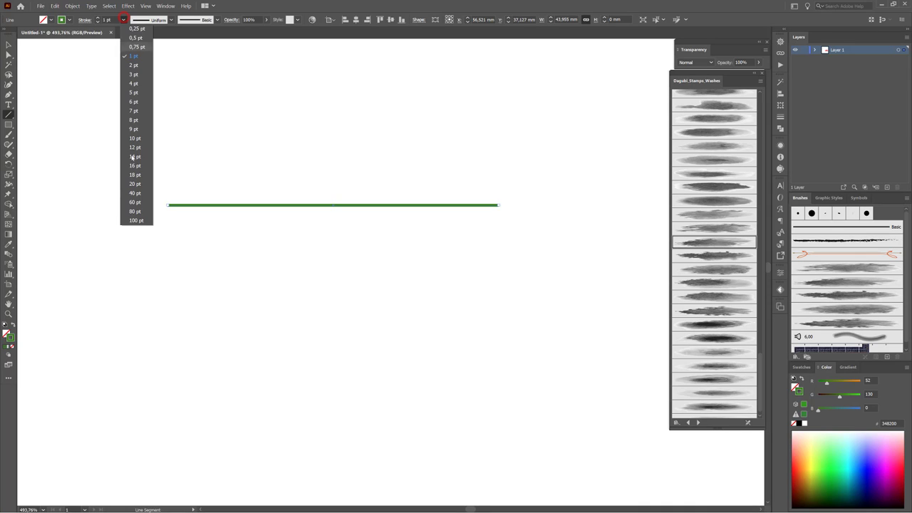
left_click(139, 194)
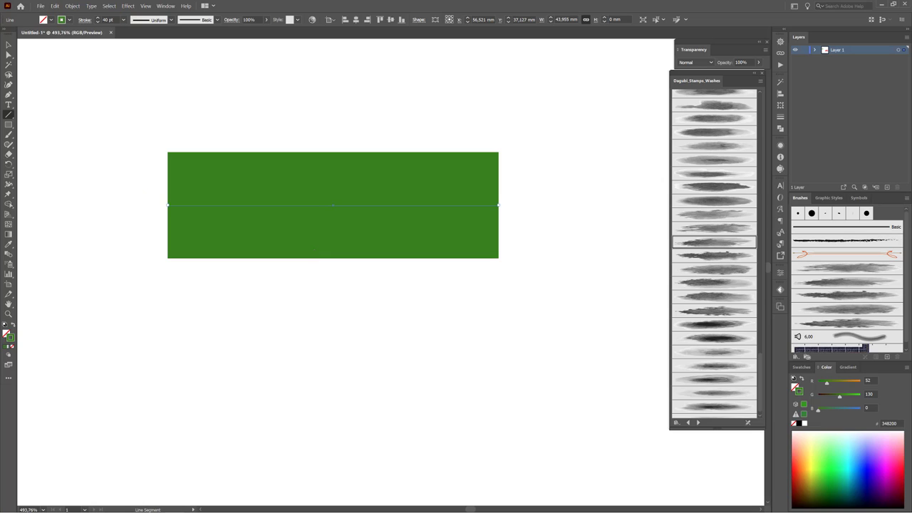
- With the Width tool, widen the line to about 59.5 pt a quarter of the way along and narrow both ends into a leaf shape
left_click(8, 185)
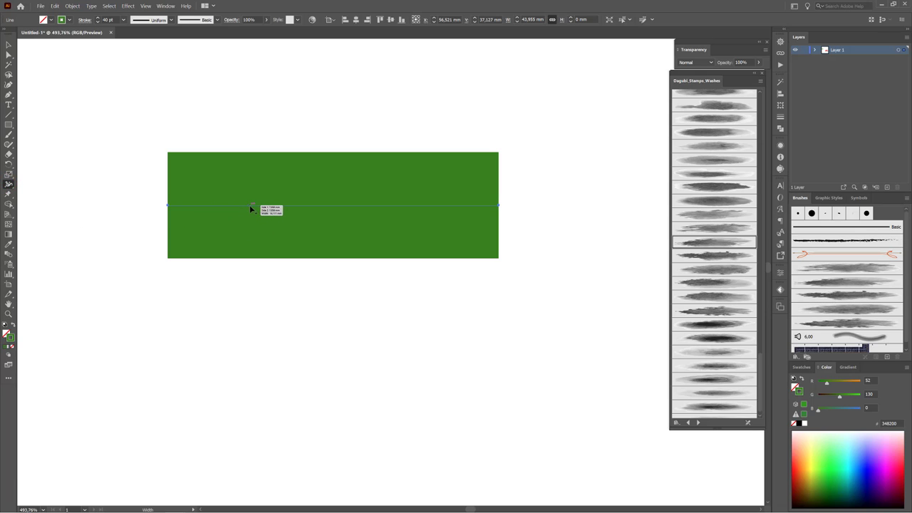
left_click_drag(250, 205, 246, 287)
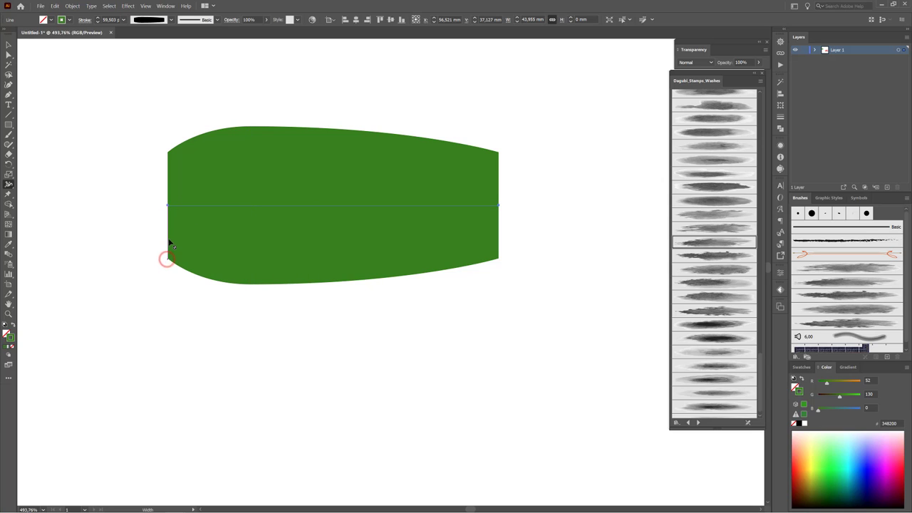
left_click_drag(169, 260, 168, 228)
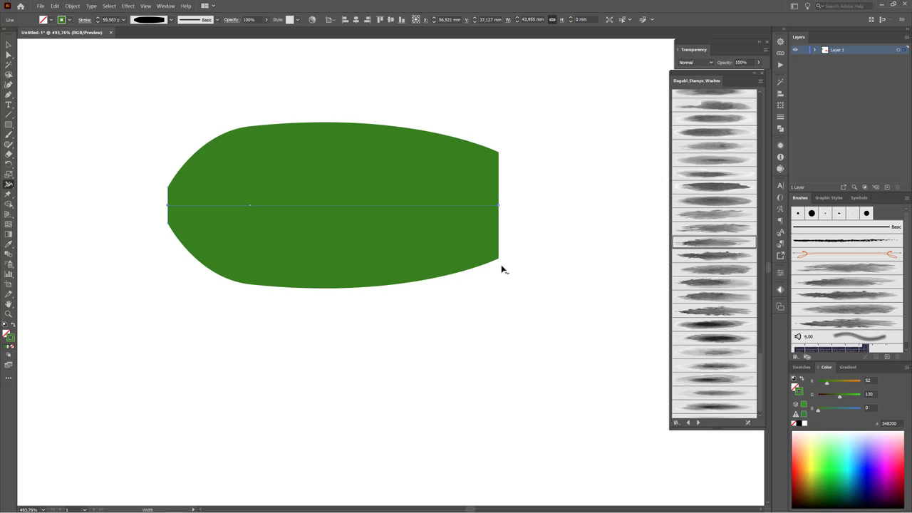
left_click_drag(501, 263, 501, 227)
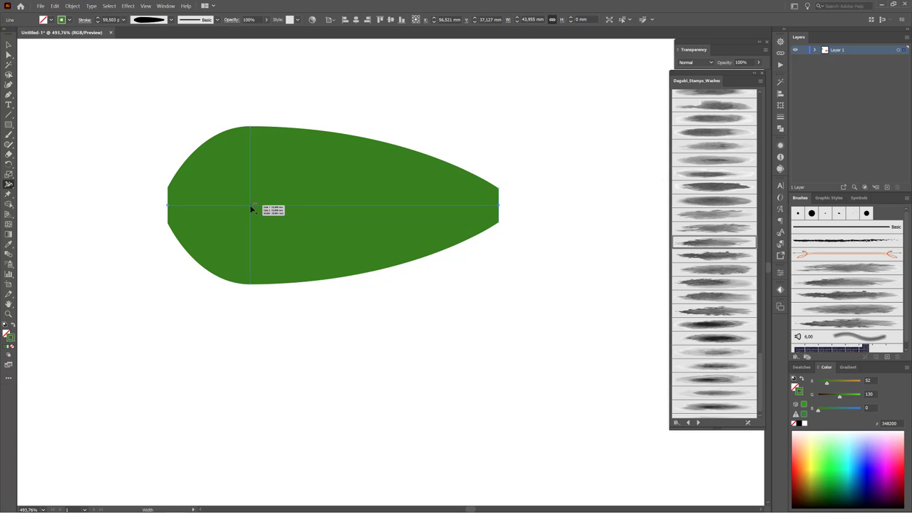
- Set the highlight colour of Layer 1 to Magenta in its layer options
key("ctrl+space")
left_click_drag(261, 214, 287, 232)
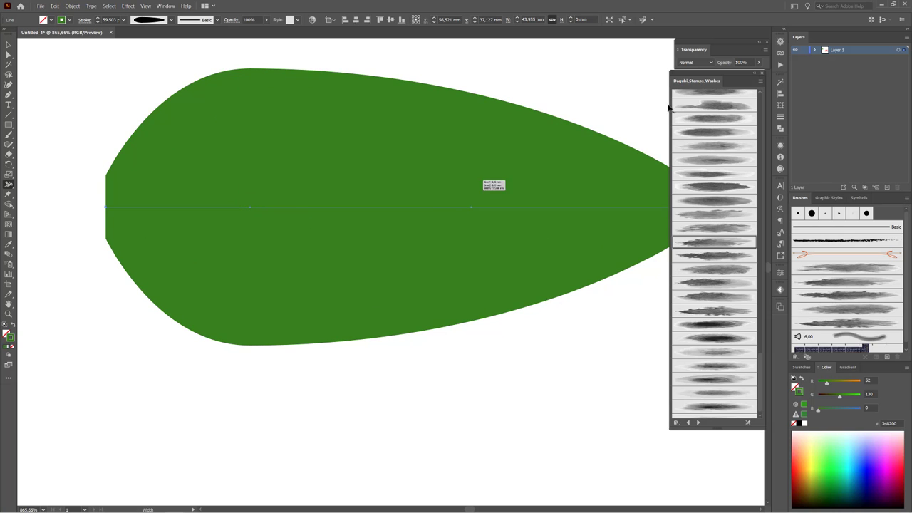
double_click(864, 52)
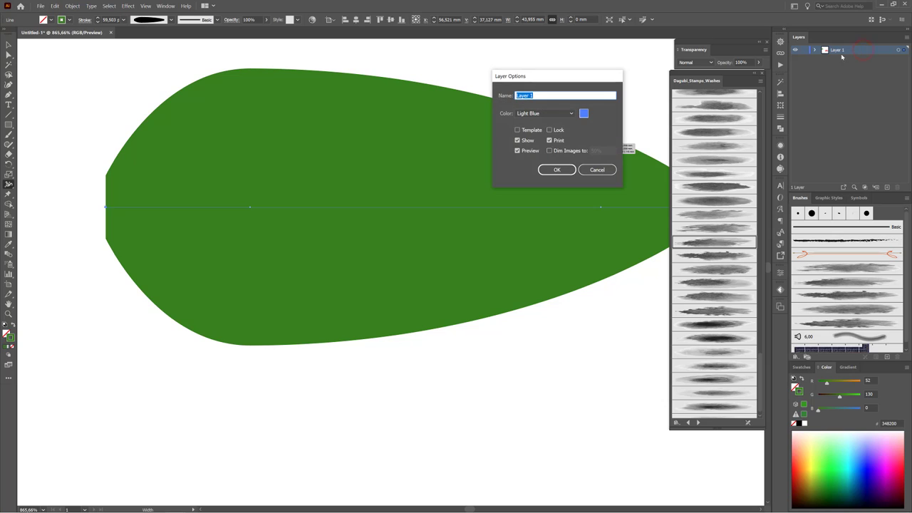
left_click(570, 115)
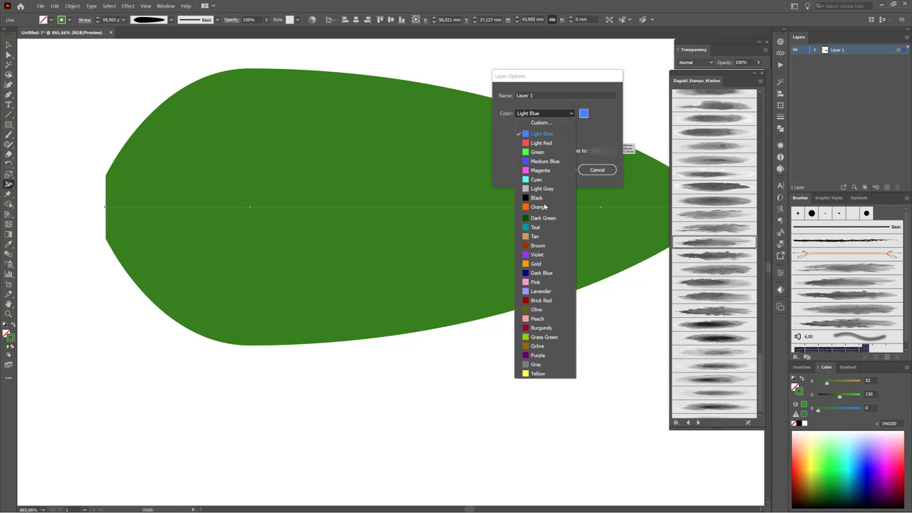
left_click(542, 171)
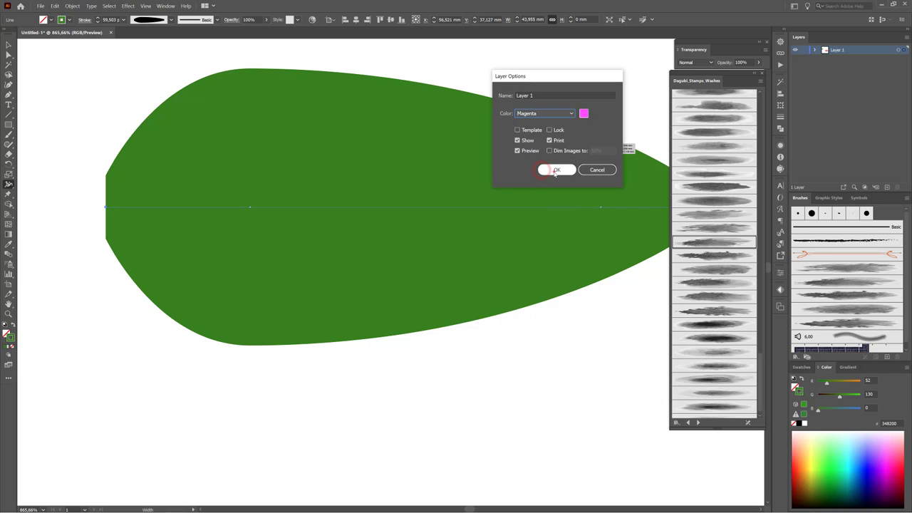
left_click(549, 169)
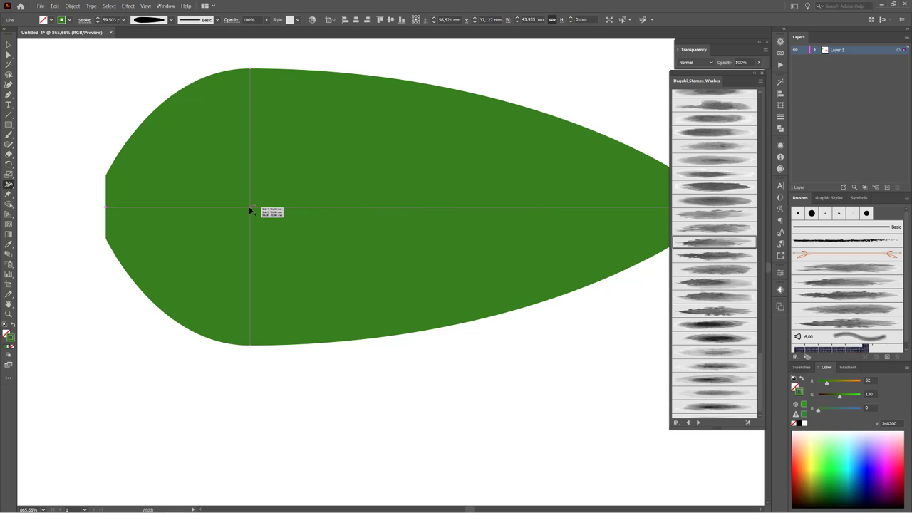
- Shift the leaf shape's widest point slightly toward the middle and save the shape as a width profile named Leaf
left_click_drag(250, 210, 276, 208)
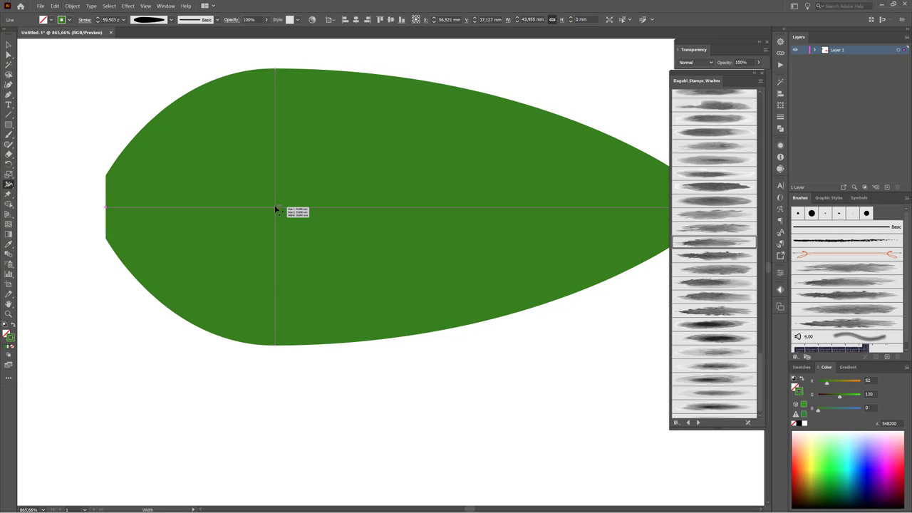
left_click_drag(502, 221, 526, 209)
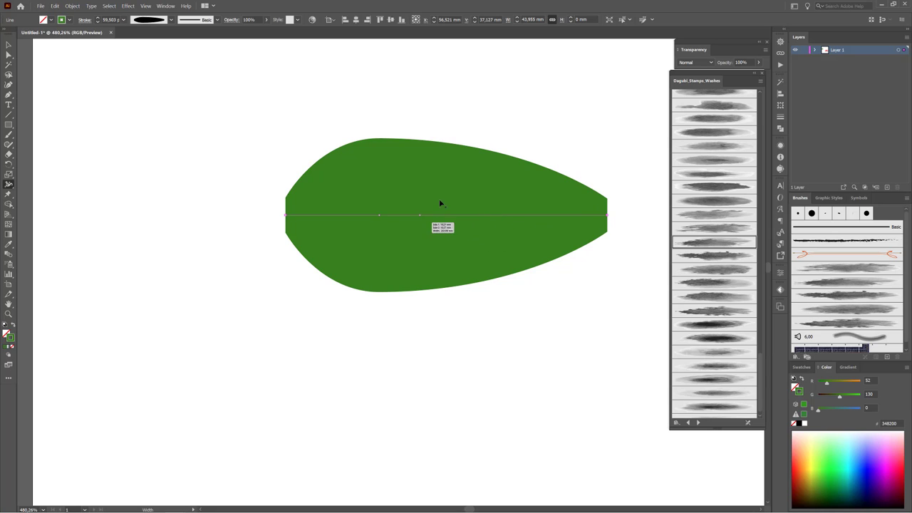
left_click(171, 20)
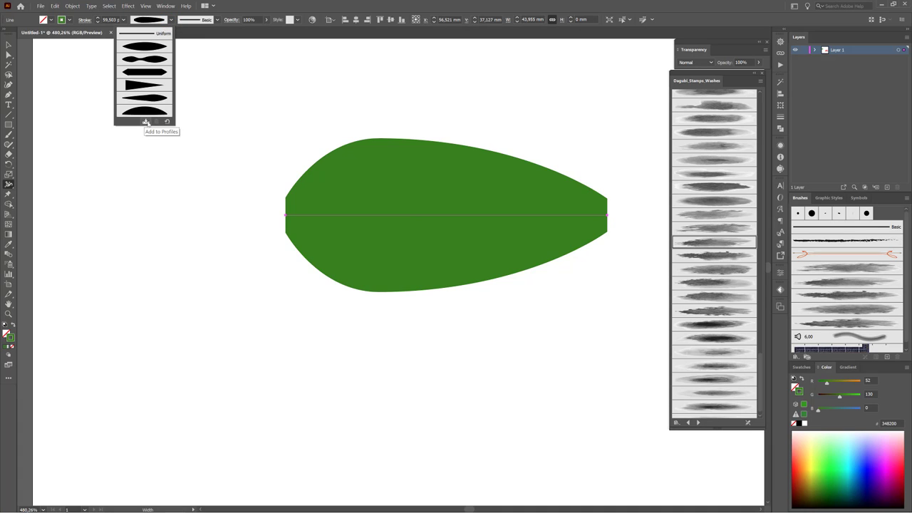
left_click(146, 123)
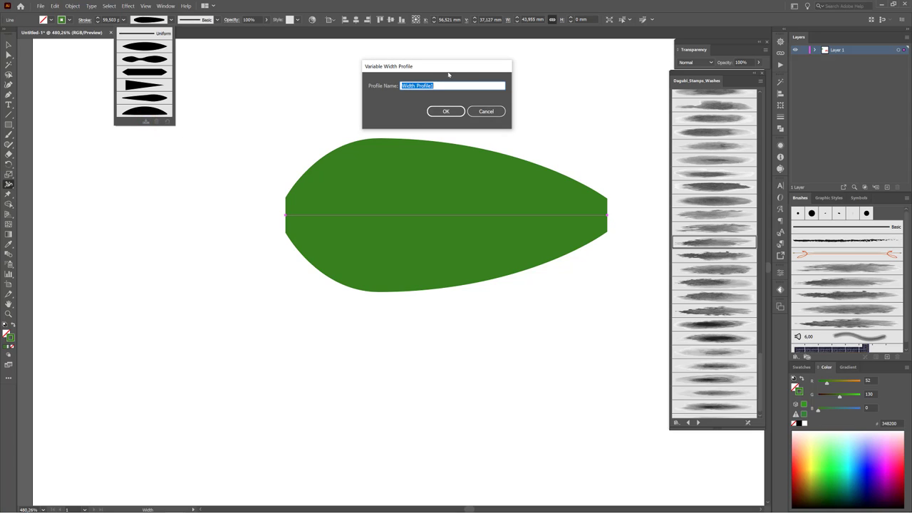
type("Leaf")
left_click(445, 111)
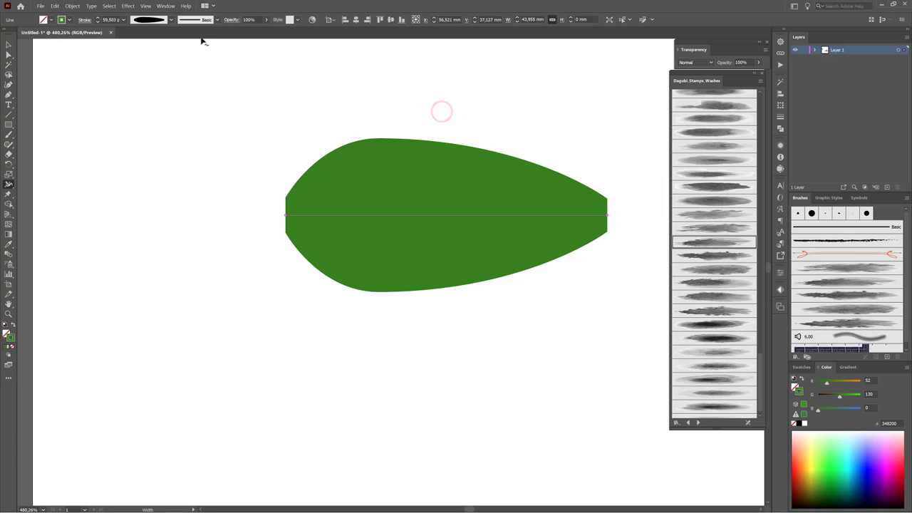
left_click(171, 19)
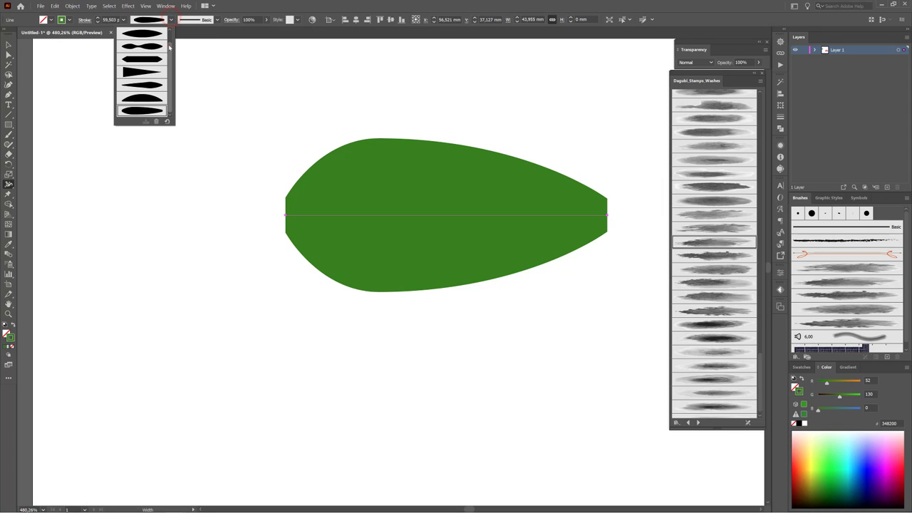
left_click(146, 112)
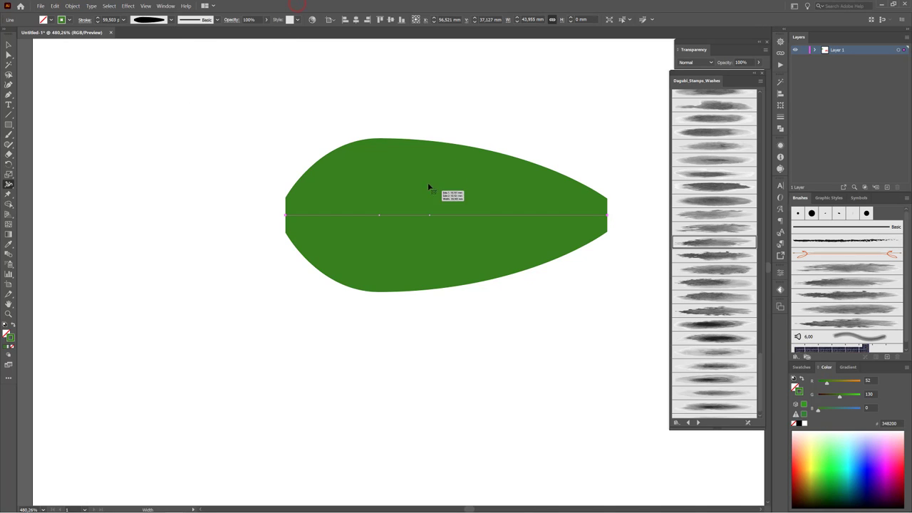
- Delete the green leaf-shaped line and return to the red flower
mouse_move(431, 183)
left_mouse_down()
mouse_move(271, 148)
mouse_move(328, 149)
left_mouse_up()
key("Delete")
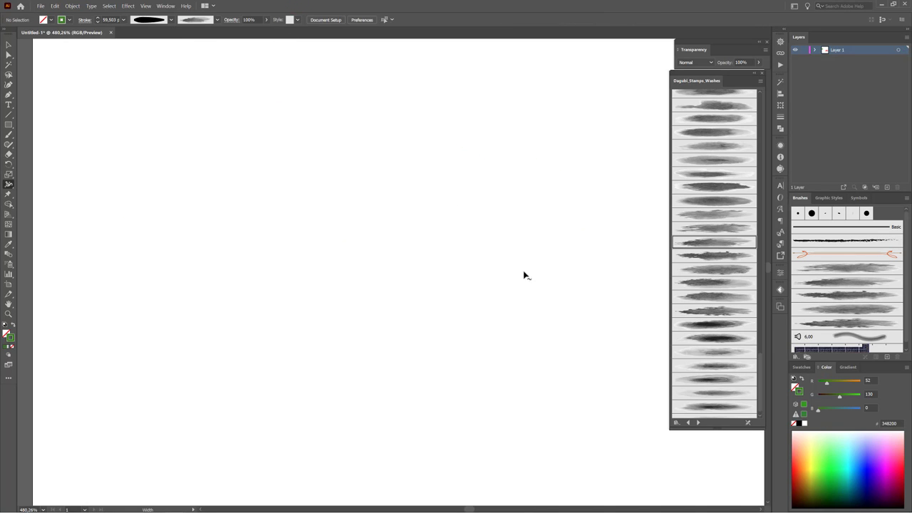
left_click(532, 256, "alt")
left_click(560, 244, "alt")
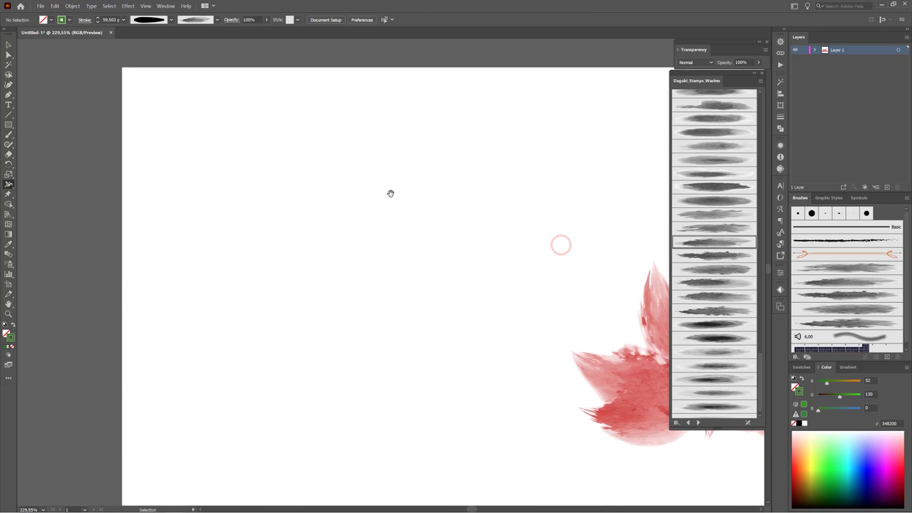
key("ctrl+0")
left_click_drag(424, 276, 468, 281)
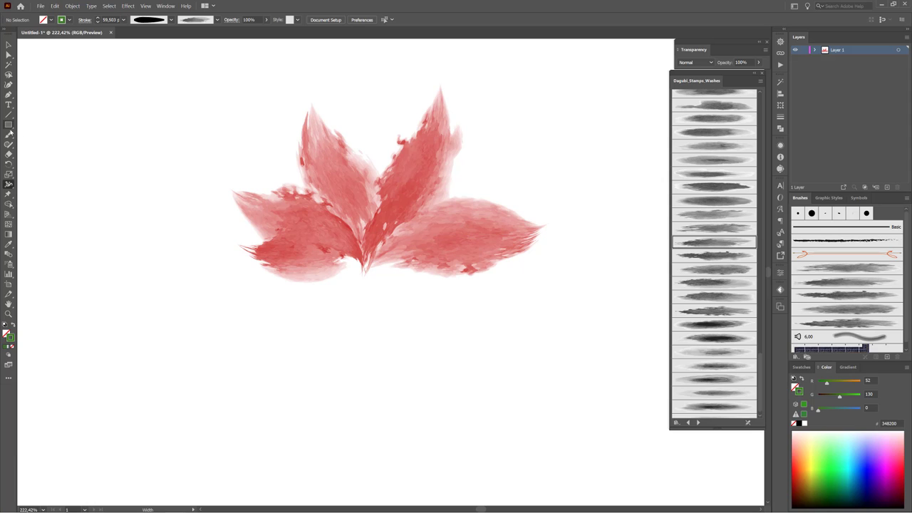
- With the Paintbrush and a smooth wash brush, paint a green diagonal stroke about 36 by 25 mm below the flower and nudge it slightly upward
left_click(9, 135)
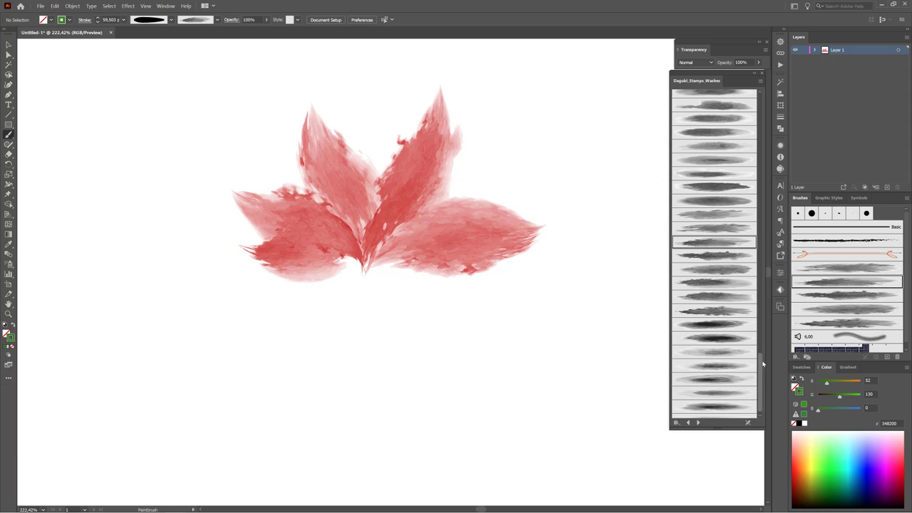
left_click_drag(760, 363, 761, 266)
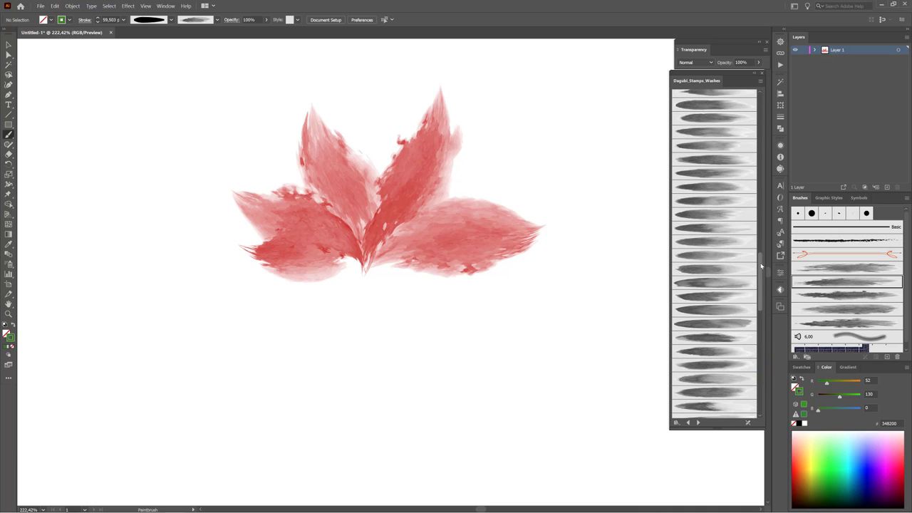
left_click(705, 283)
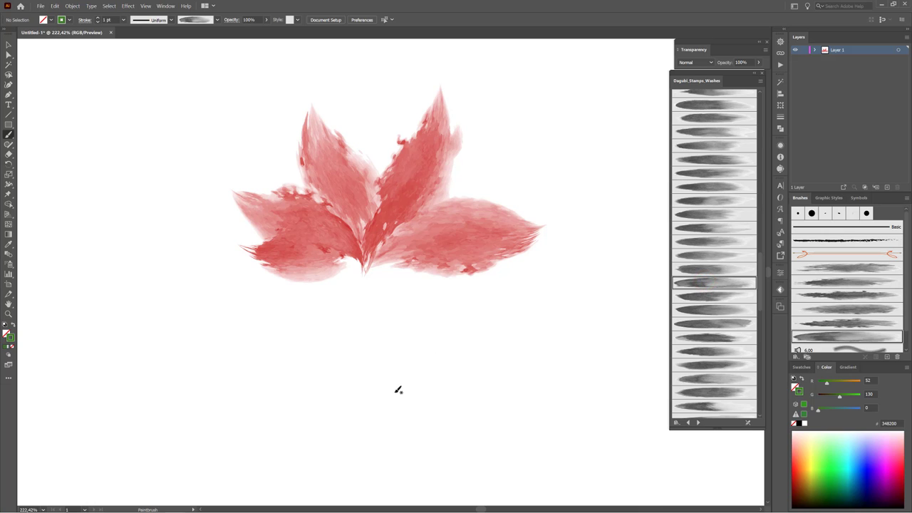
mouse_move(403, 420)
left_mouse_down()
mouse_move(514, 350)
mouse_move(529, 329)
left_mouse_up()
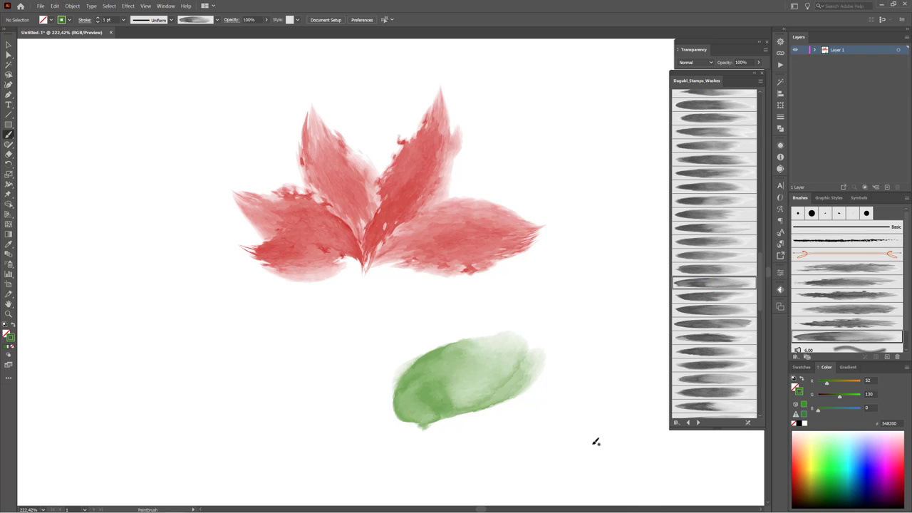
key("v")
left_click_drag(478, 397, 485, 378)
key("b")
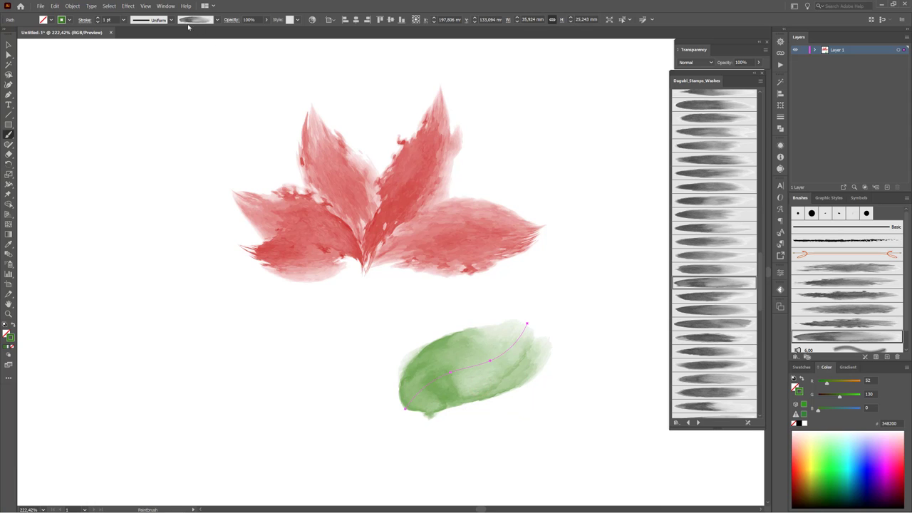
- Apply the Leaf width profile to the green stroke and set its stroke weight to 0.75 pt
left_click(172, 20)
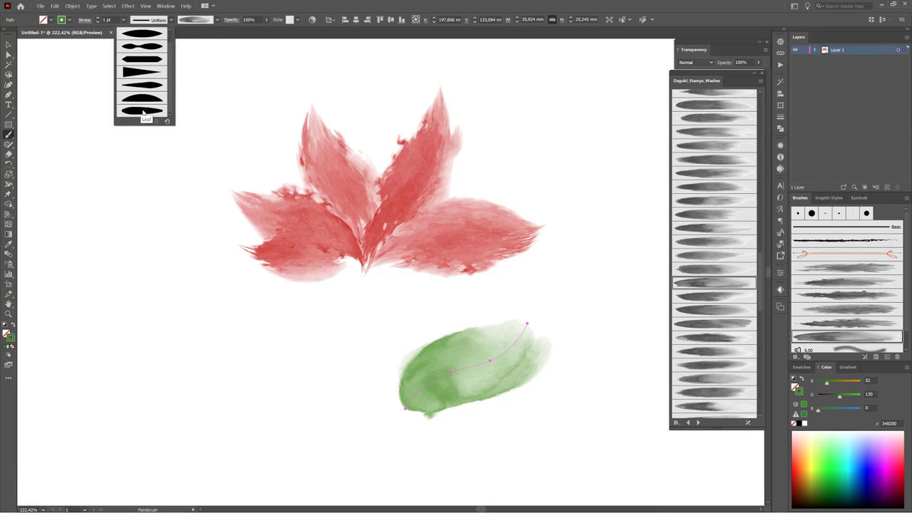
left_click(141, 112)
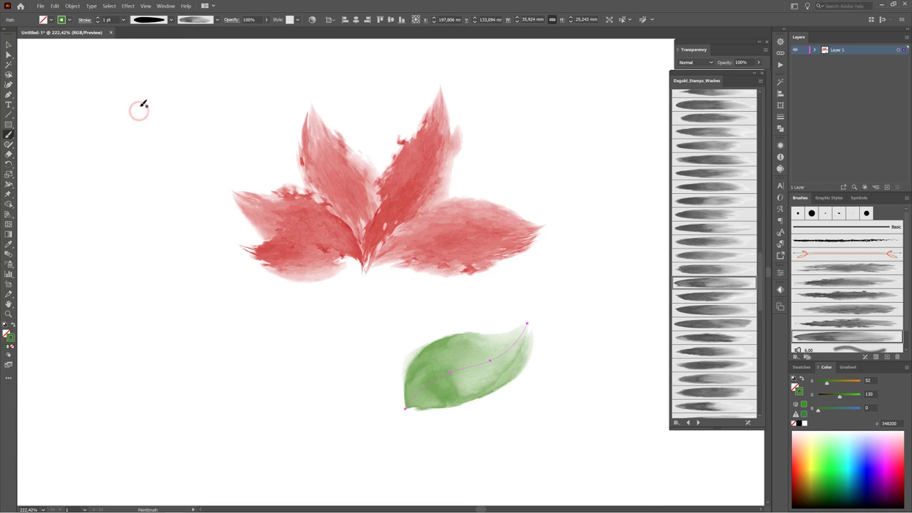
left_click(98, 22)
left_click(97, 21)
- Delete the green test leaf below the flower and return to the Paintbrush
key("v")
left_click_drag(489, 386, 437, 383)
key("Delete")
key("b")
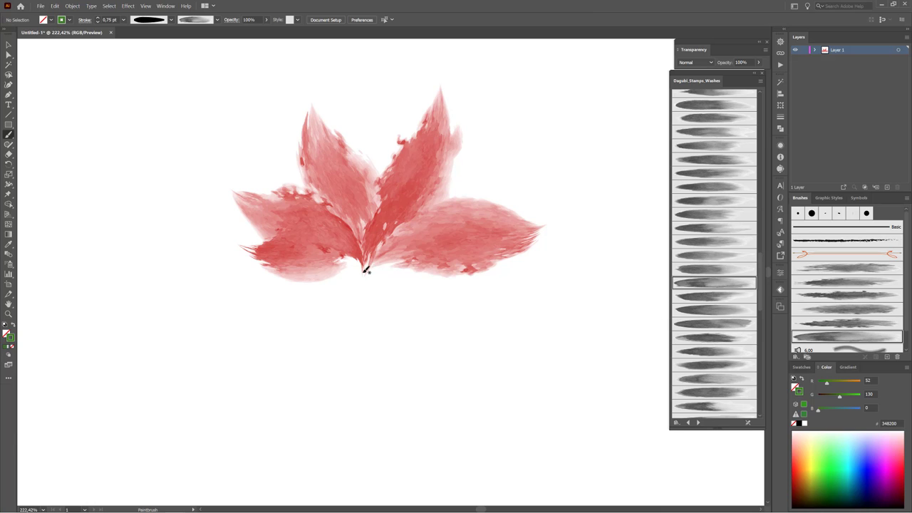
- Paint a green leaf about 27 by 16 mm from the flower's base toward the lower left and set its blending mode to Darken
left_click_drag(366, 271, 275, 330)
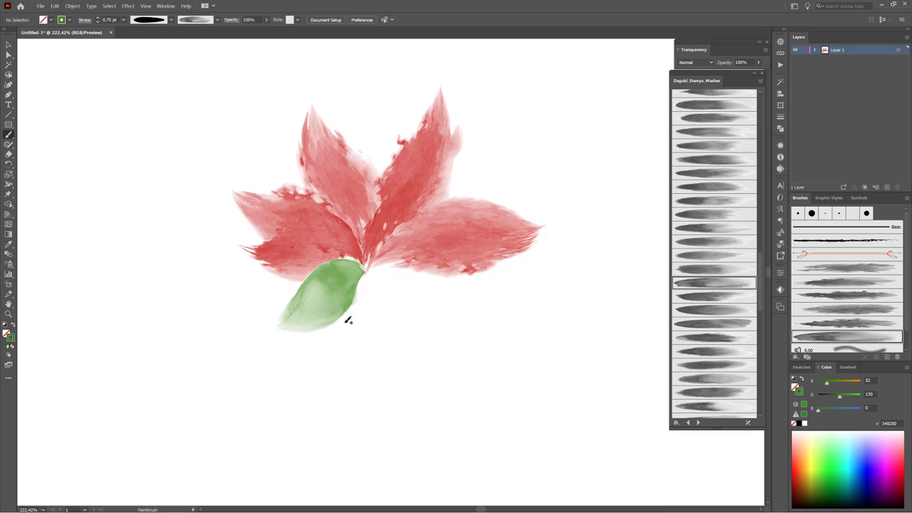
left_click_drag(347, 307, 345, 308)
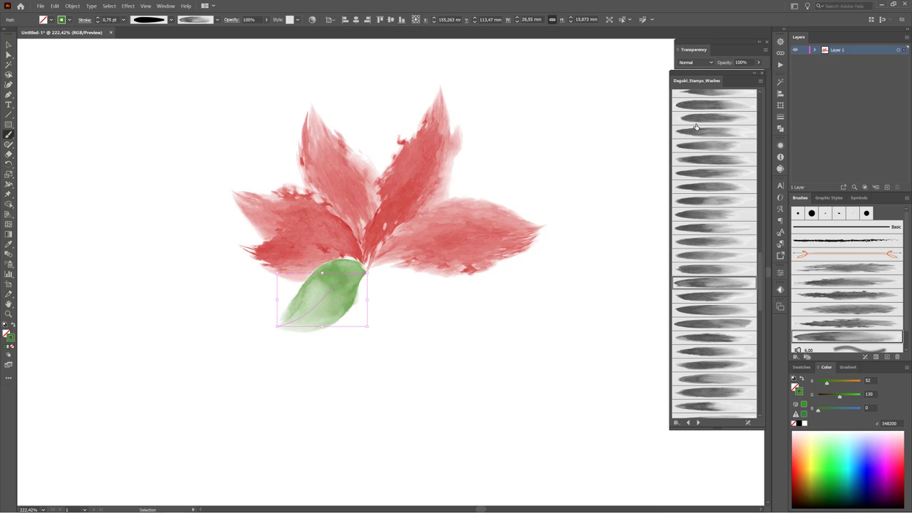
left_click(699, 63)
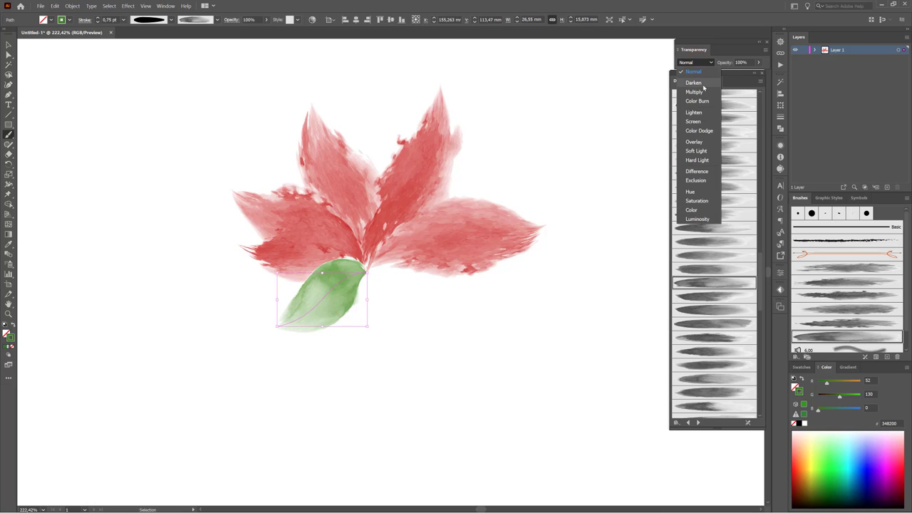
left_click(702, 83)
key("b")
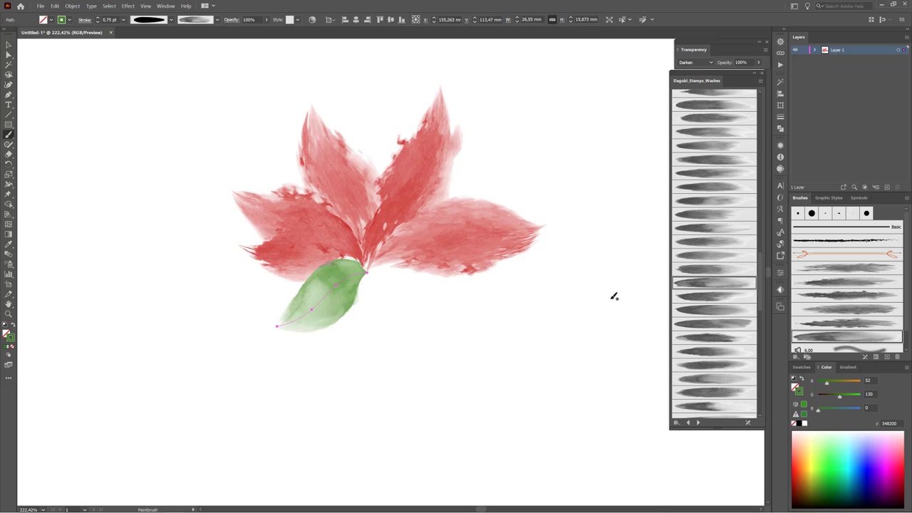
key("v")
left_click(454, 374)
key("b")
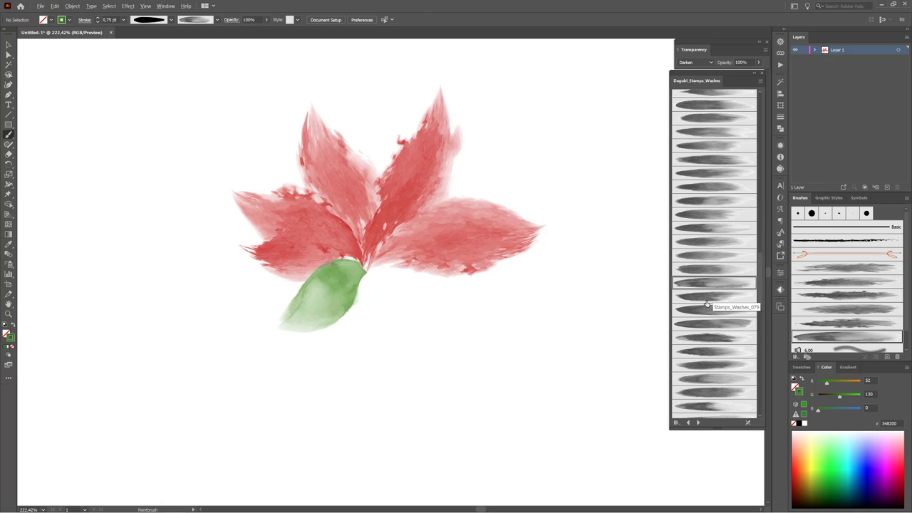
- With another wash brush, paint a second leaf from the flower's base toward the lower right and shift it slightly down to meet the first leaf
left_click(704, 298)
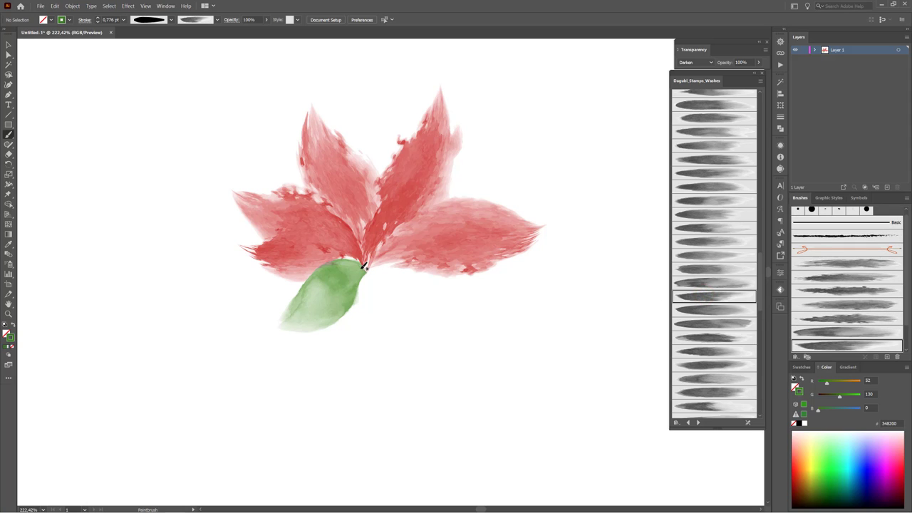
mouse_move(368, 265)
left_mouse_down()
mouse_move(424, 269)
mouse_move(466, 306)
mouse_move(493, 312)
left_mouse_up()
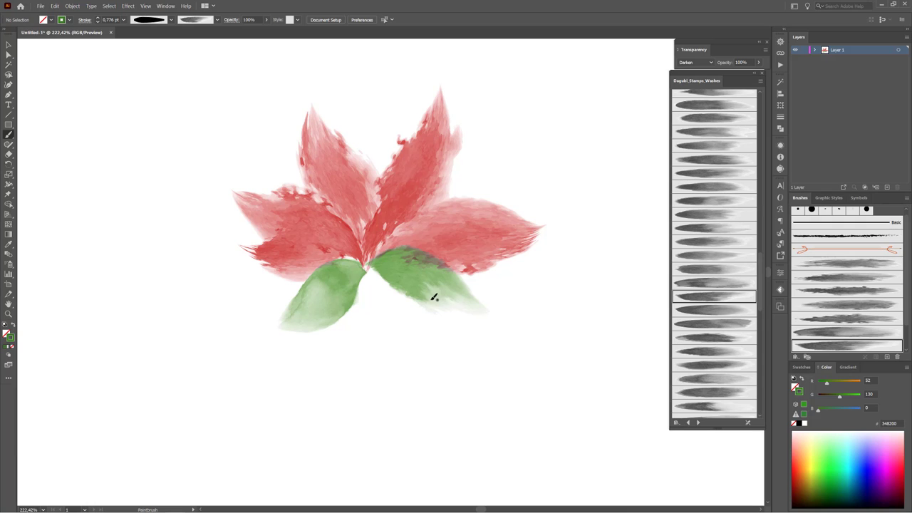
left_click_drag(426, 298, 423, 305)
left_click(603, 386, "ctrl")
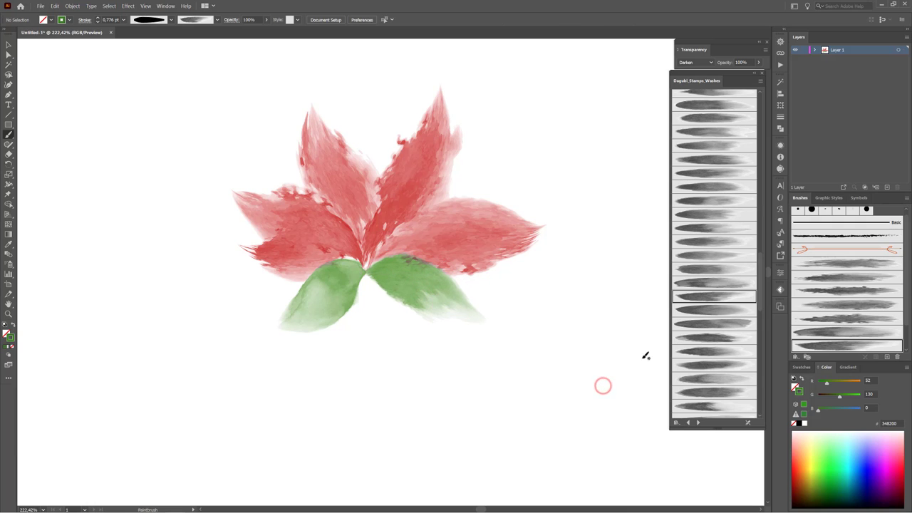
- Paint two more green leaves downward from the flower's base between the outer leaves, using a different wash brush for each
left_click(710, 353)
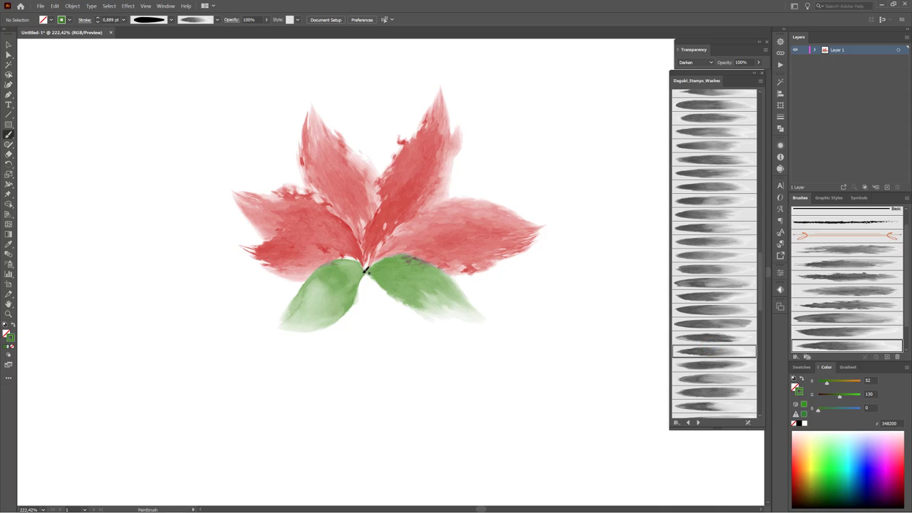
left_click_drag(365, 270, 426, 347)
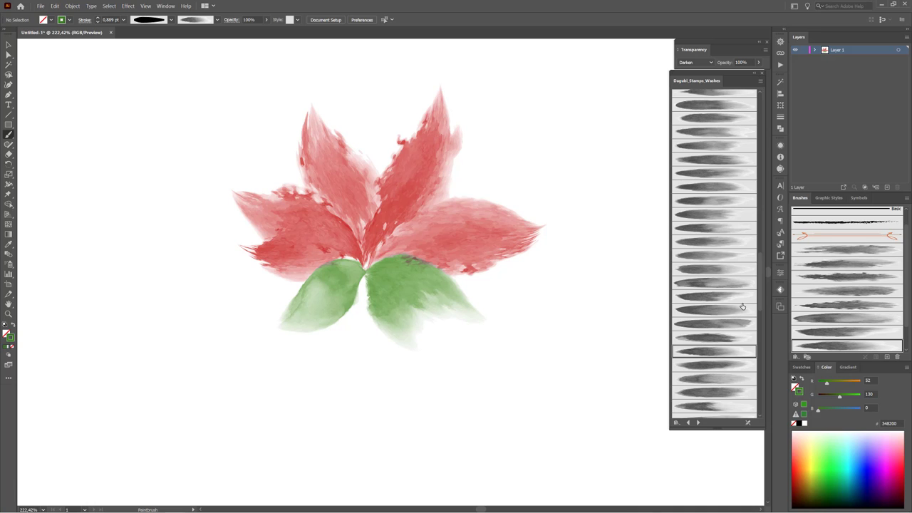
scroll(742, 306, "down", 5)
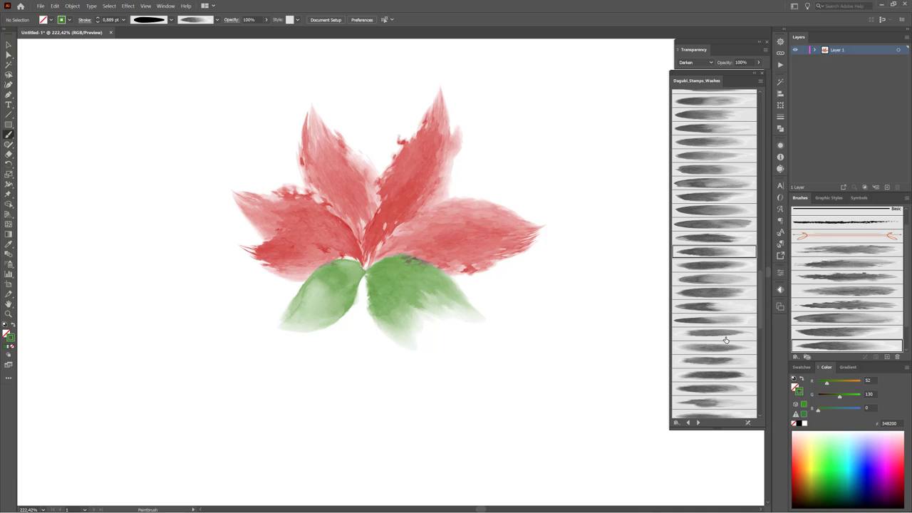
scroll(725, 340, "up", 10)
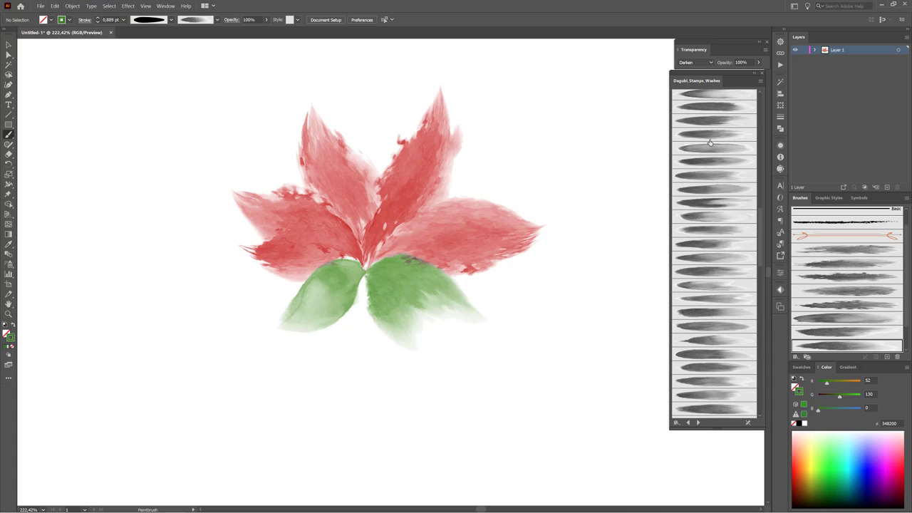
scroll(717, 154, "up", 3)
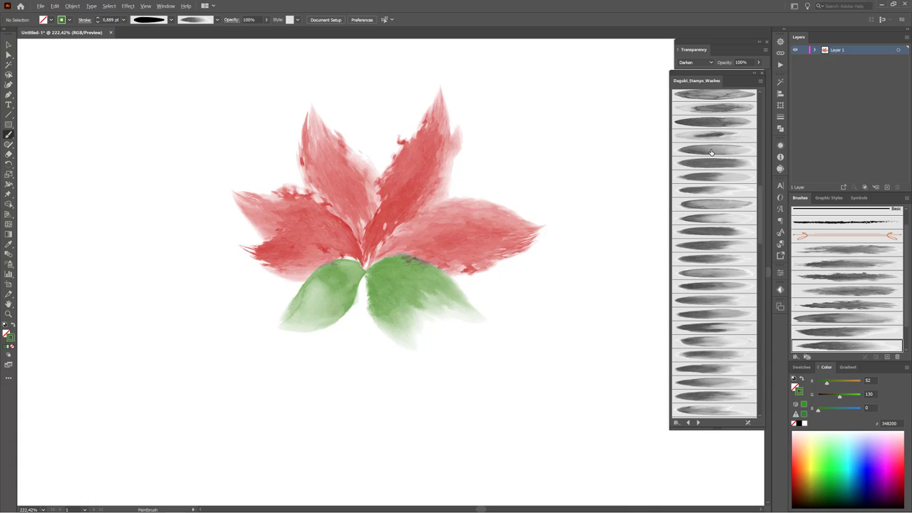
left_click(711, 152)
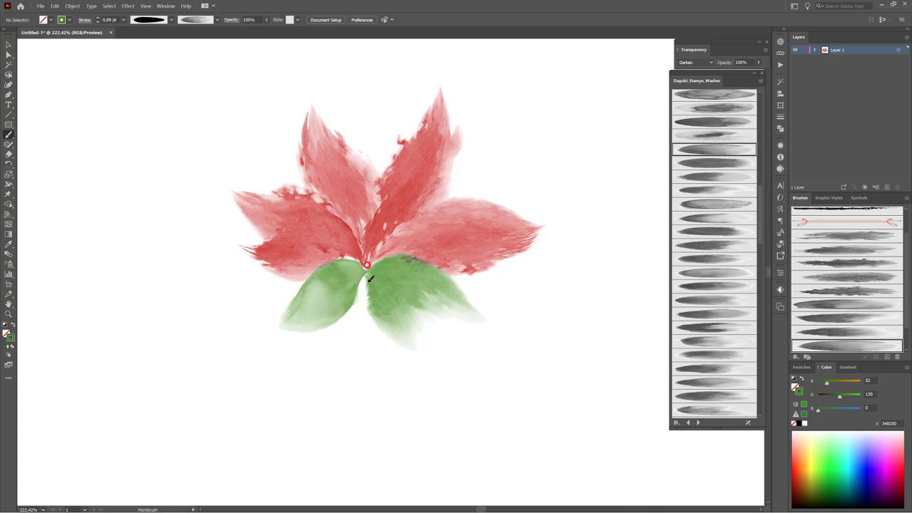
left_click_drag(369, 277, 362, 342)
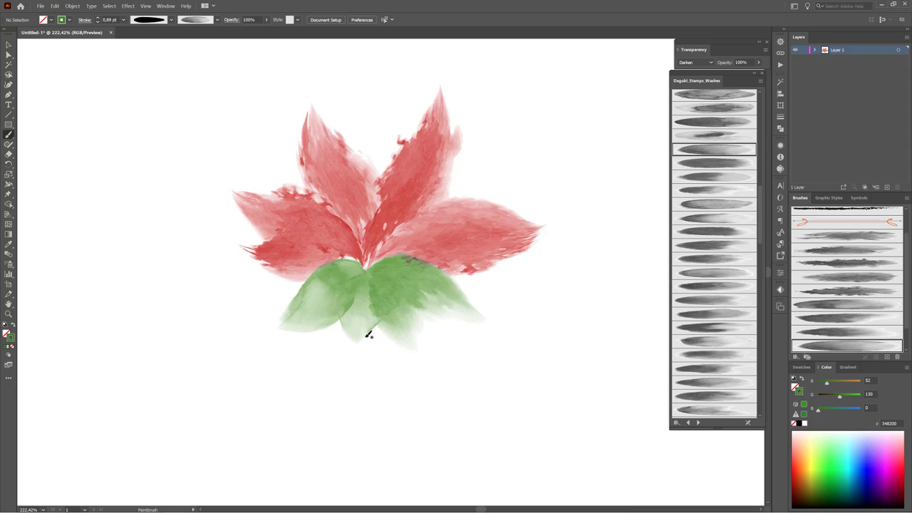
- Reduce the stroke weight of the two inner leaves, setting the one angled to the lower right to 0.7 pt
left_click(368, 325, "ctrl")
left_click(364, 321, "ctrl")
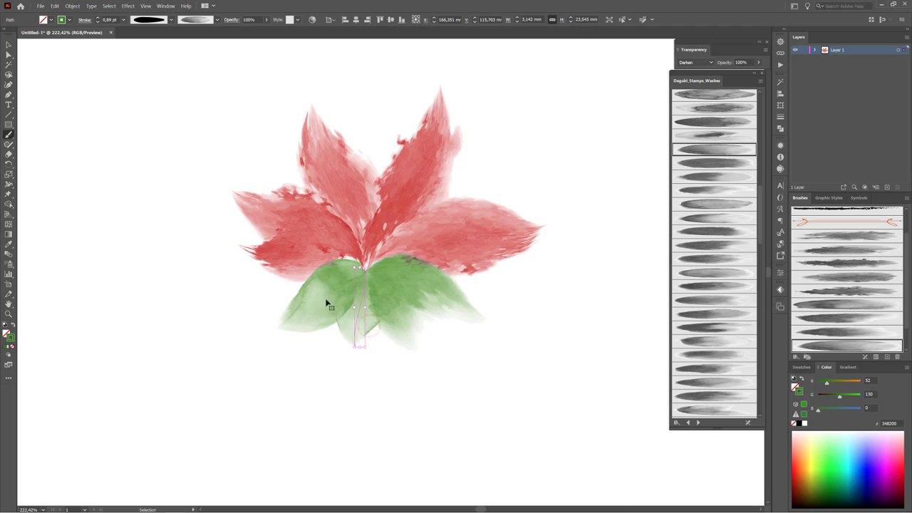
left_click(97, 22)
left_click(393, 331, "ctrl")
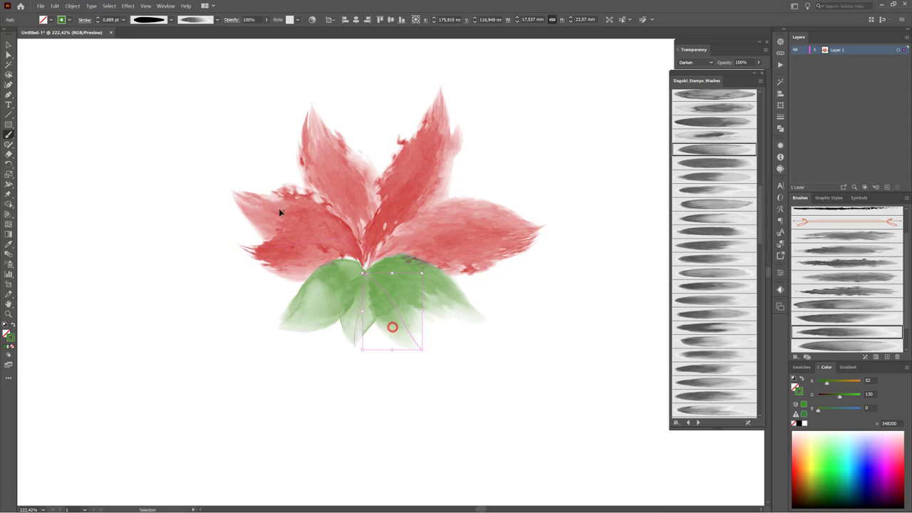
left_click(97, 23)
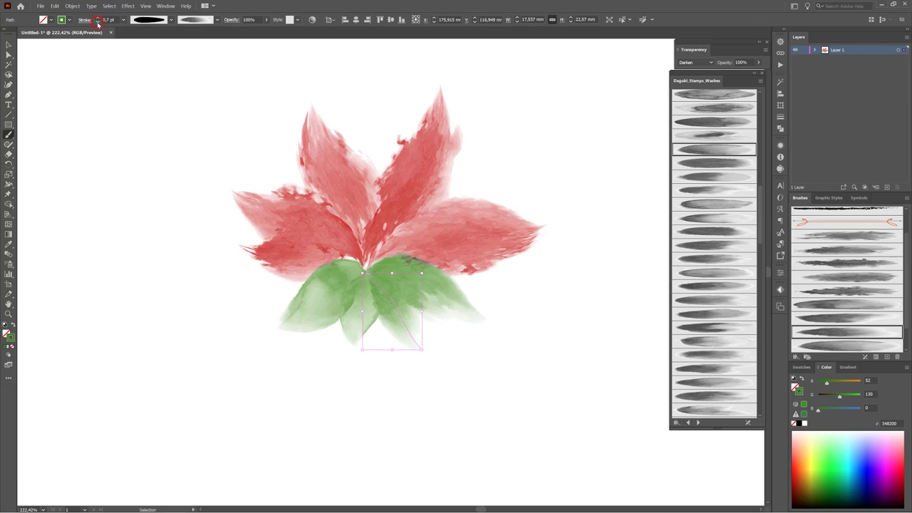
left_click(433, 449, "ctrl")
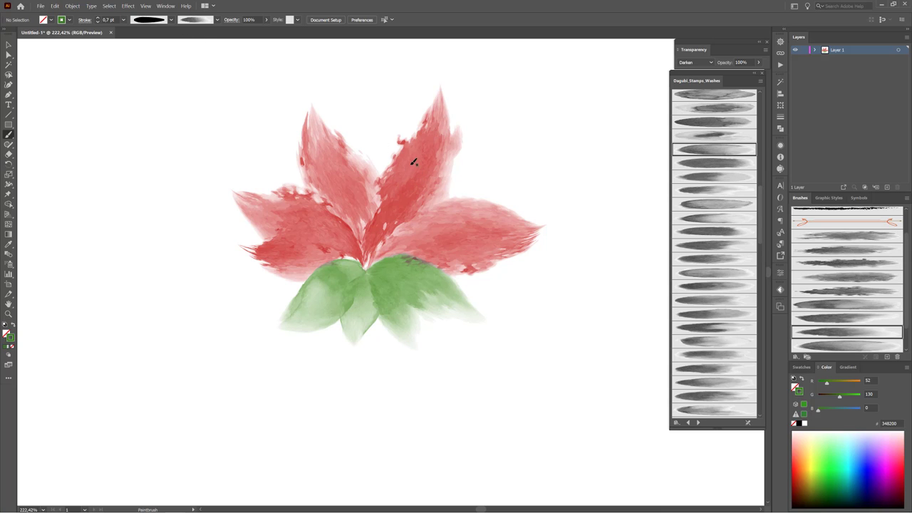
- Pick up the red stroke settings from the flower's tallest petal and clear the selection
key("ctrl")
left_click(438, 177, "ctrl")
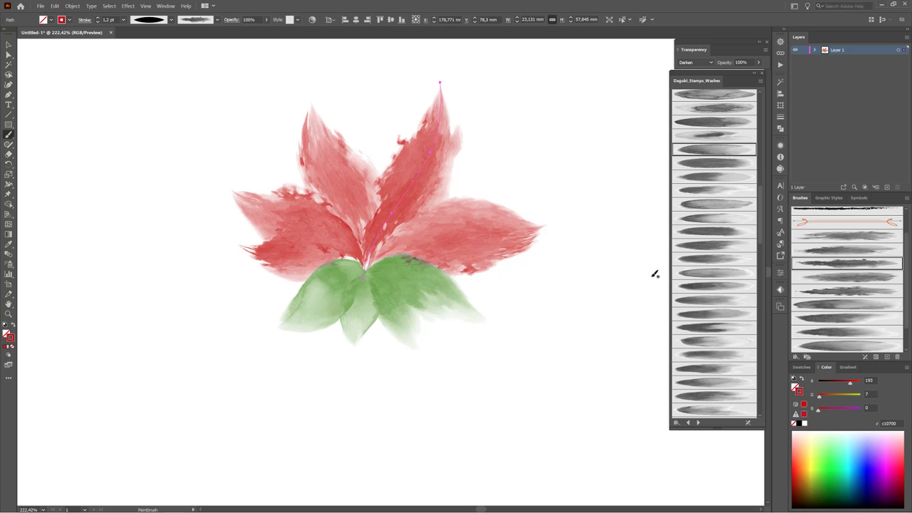
key("ctrl")
left_click(634, 240, "ctrl")
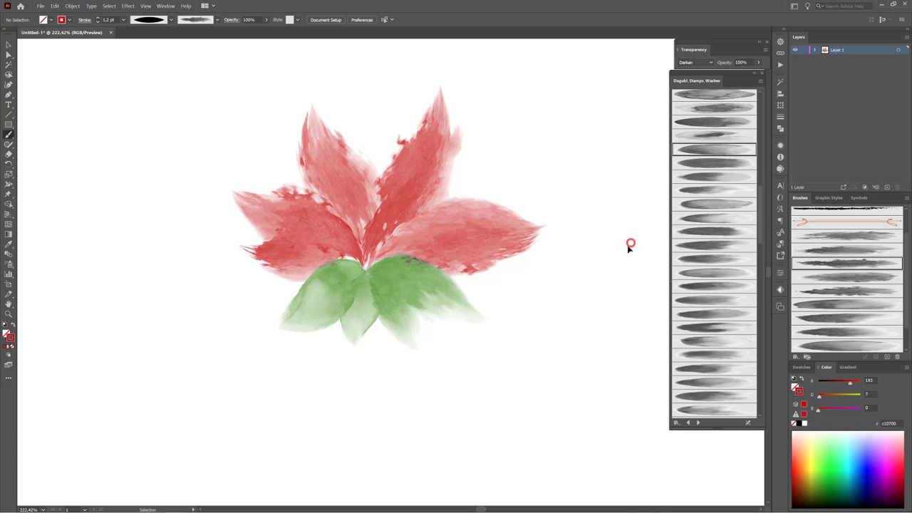
- With another wash brush and the Multiply blending mode, paint a red stroke about 28 by 7 mm across the lower left petal to the flower's base
left_click(701, 178)
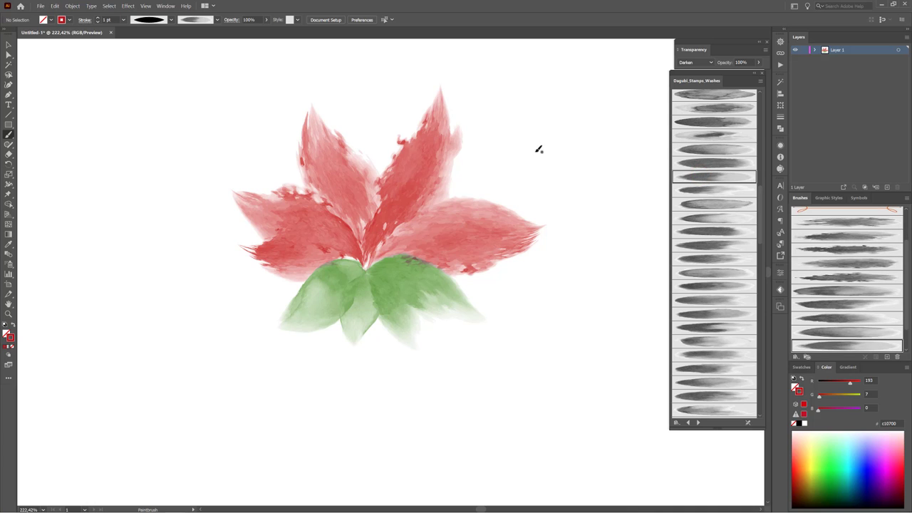
left_click(696, 62)
left_click(698, 93)
left_click(288, 246)
left_click_drag(385, 264, 386, 264)
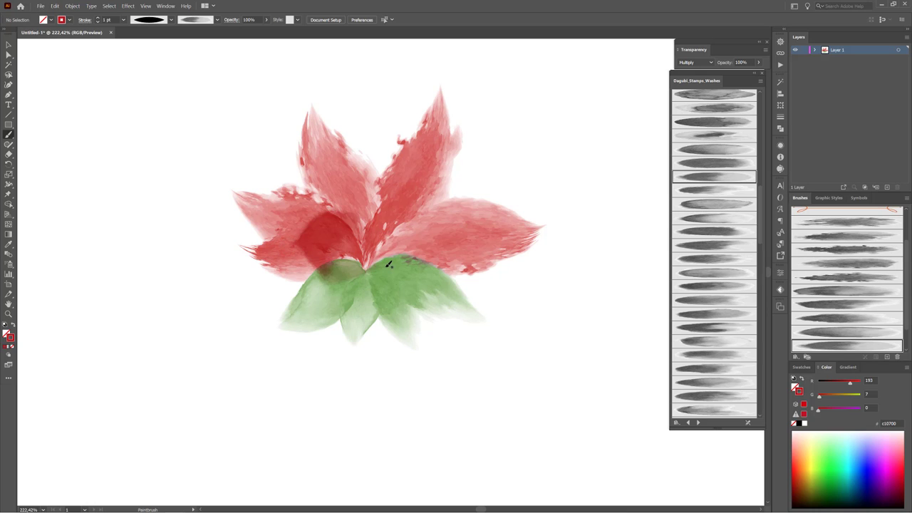
- Select the new dark red stroke on the lower left petal and set its stroke weight to 0.75 pt
left_click(322, 248, "ctrl")
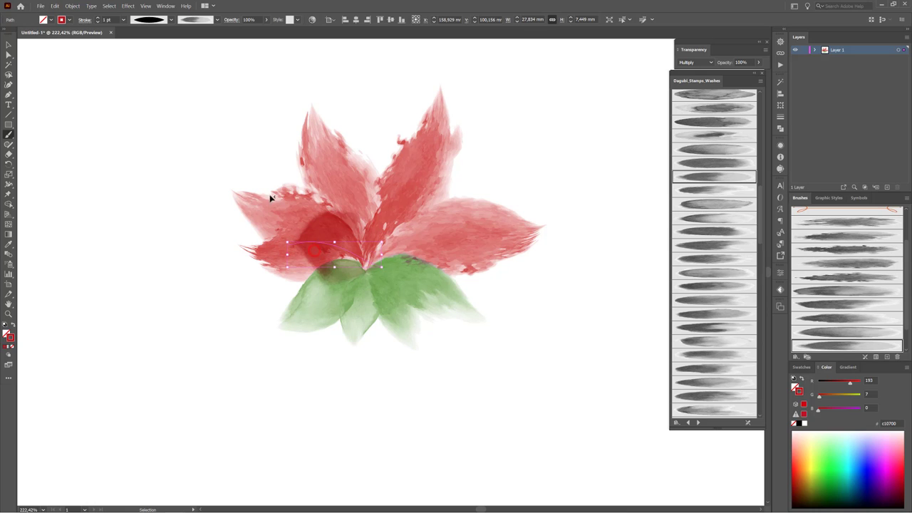
key("slash")
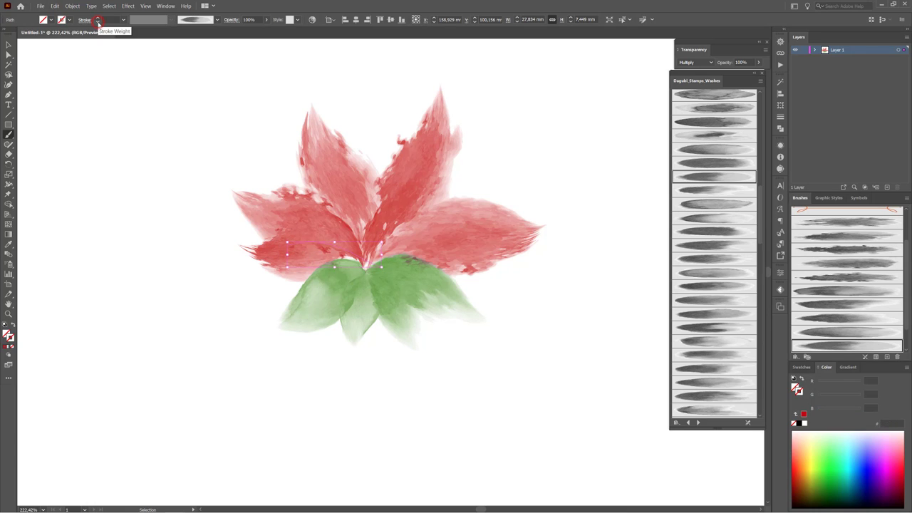
left_click(98, 20)
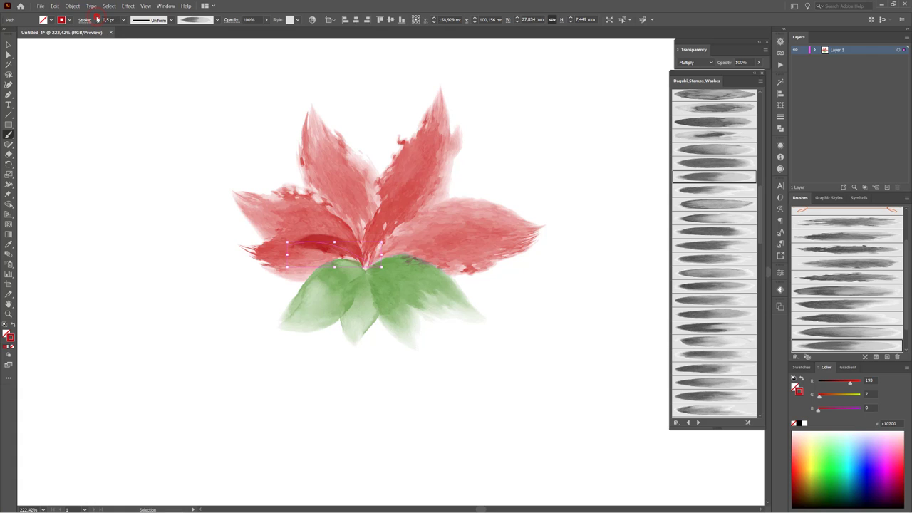
left_click(97, 19)
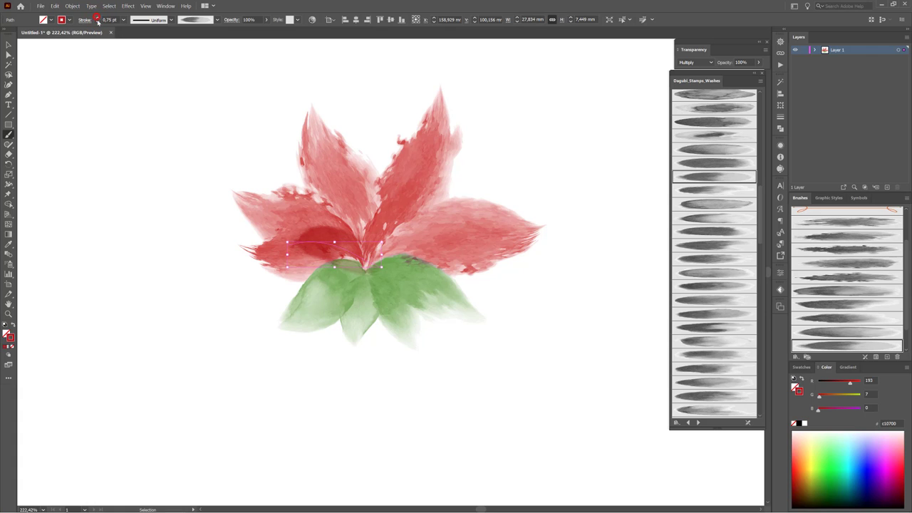
- Apply the custom leaf-shaped width profile to the dark red stroke on the lower left petal, set its weight to 0.7 pt and deselect it
left_click(147, 20)
left_click(143, 47)
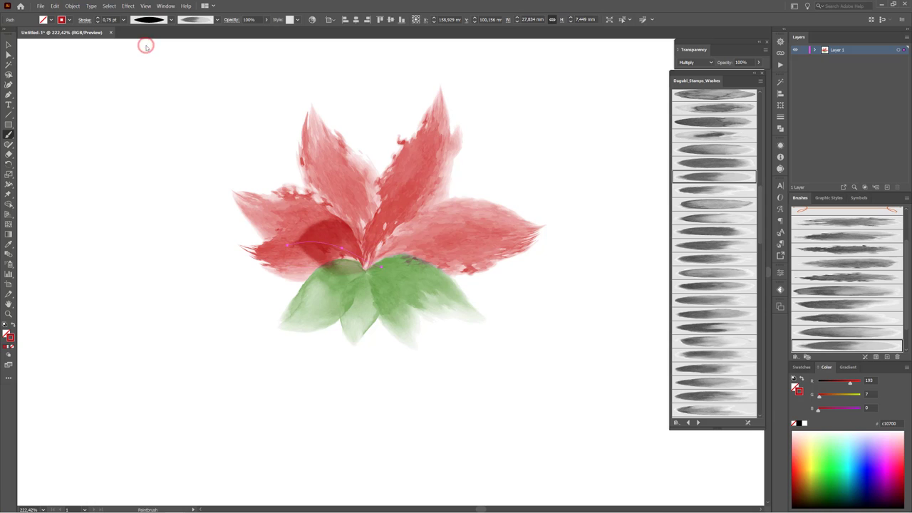
left_click(98, 22)
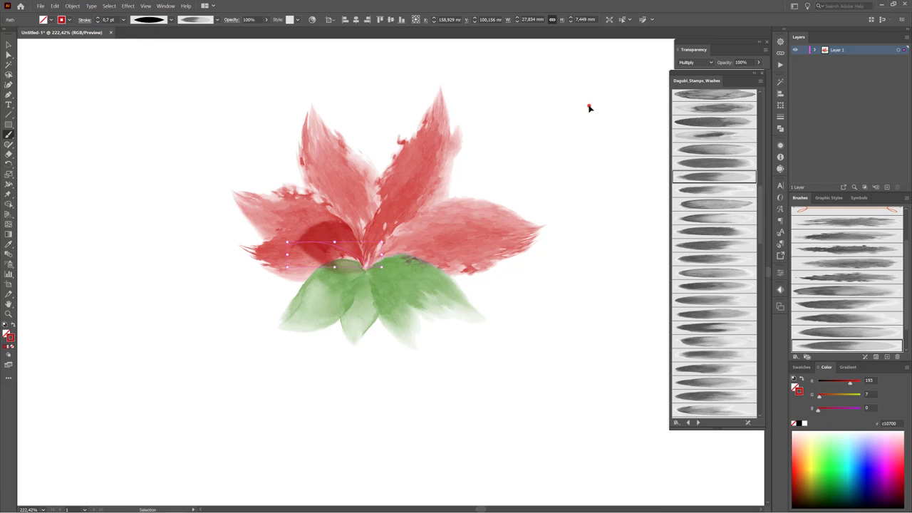
left_click(589, 107, "ctrl")
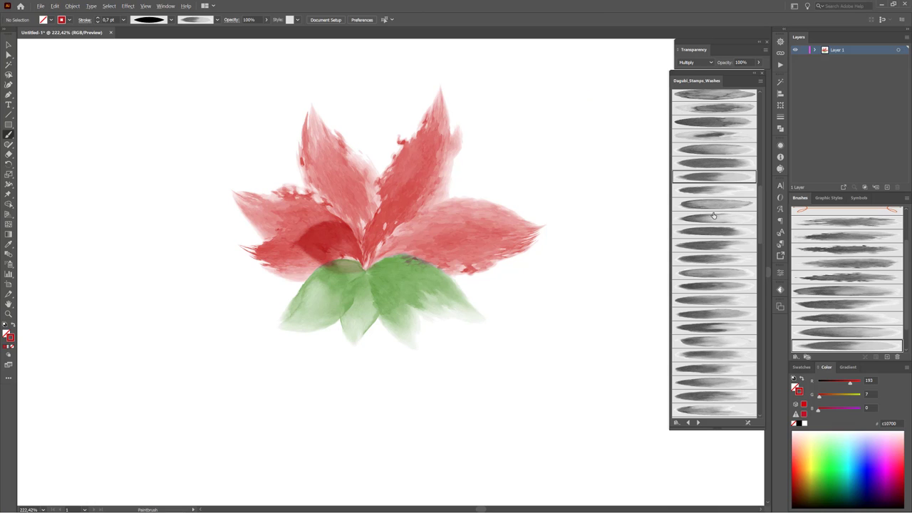
- With two different wash brushes, paint dark red inner petals from the upper left petal and the tallest petal to the flower's base
scroll(731, 181, "up", 4)
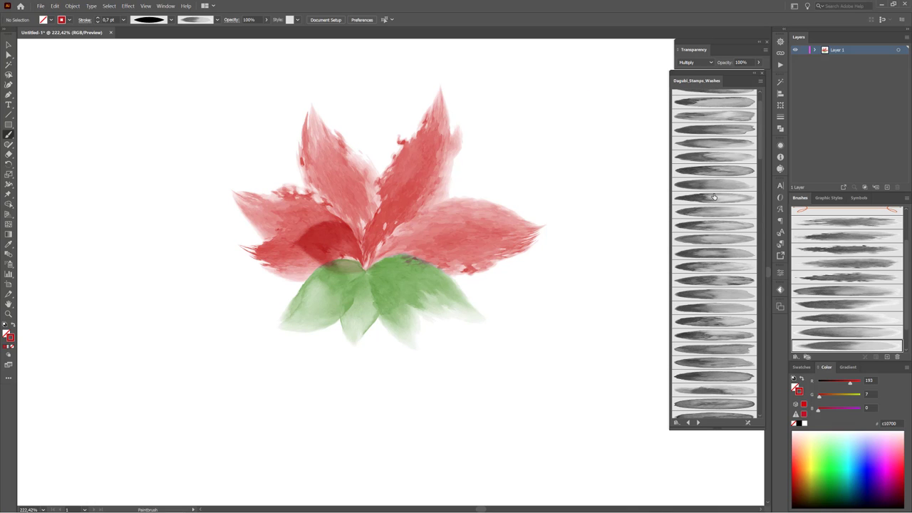
scroll(722, 221, "up", 5)
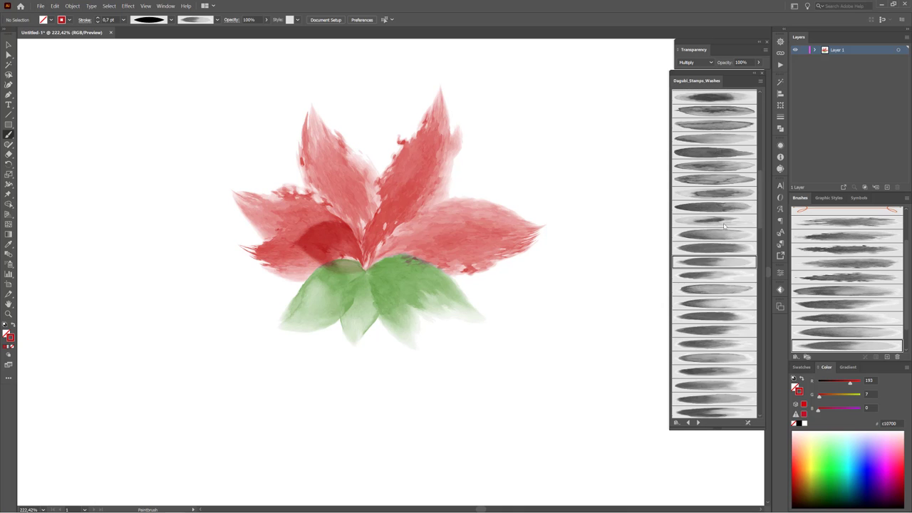
scroll(724, 226, "down", 3)
left_click(704, 261)
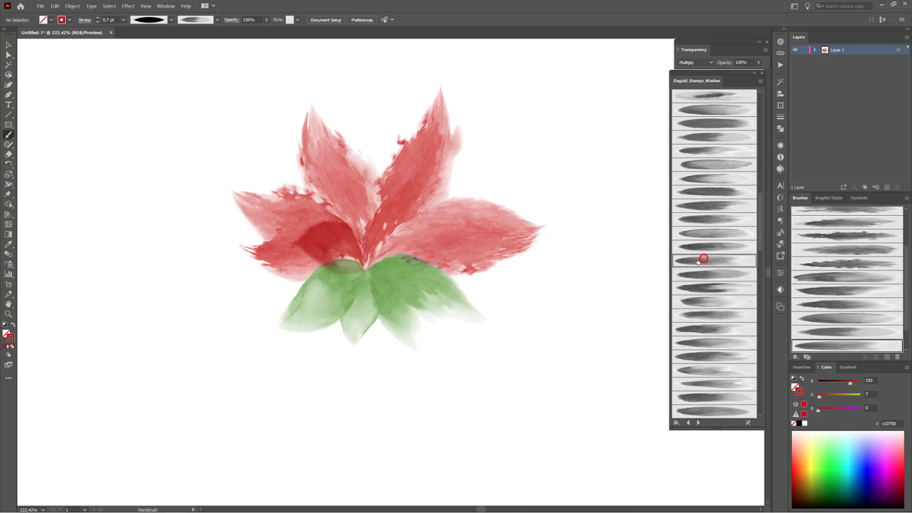
left_click_drag(355, 208, 368, 264)
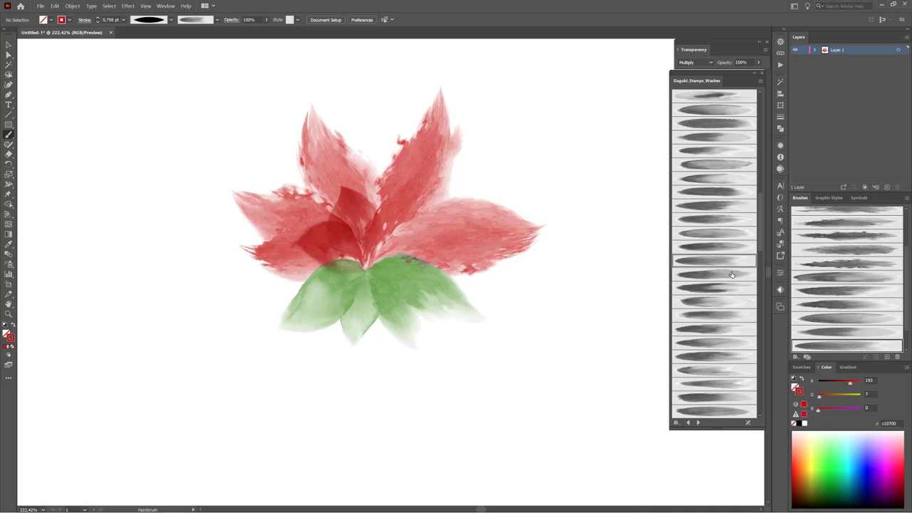
left_click(719, 305)
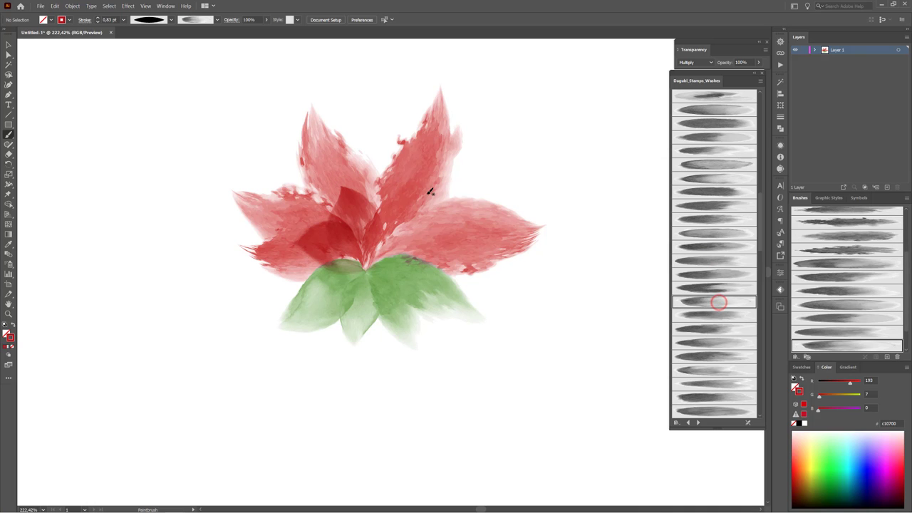
left_click_drag(411, 191, 366, 267)
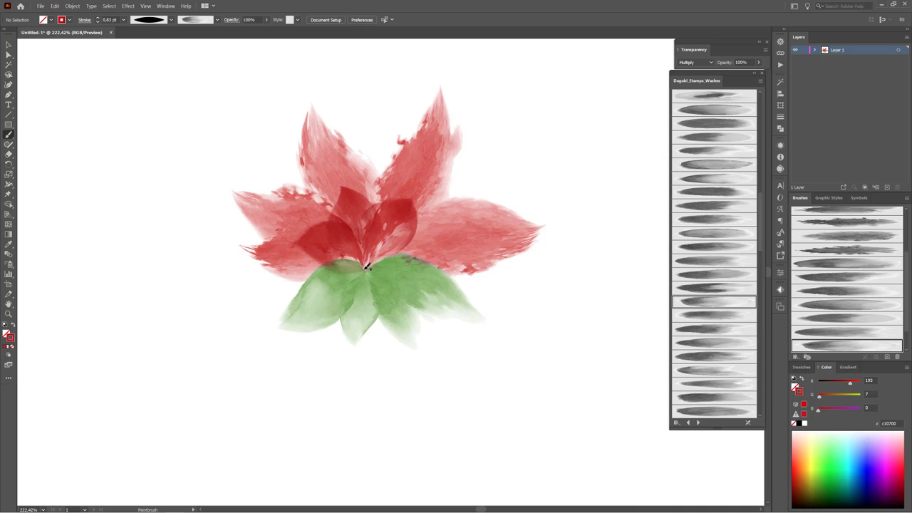
- With another wash brush, paint a dark red inner petal about 29 by 6 mm across the right petal and move it slightly down and left
left_click(726, 331)
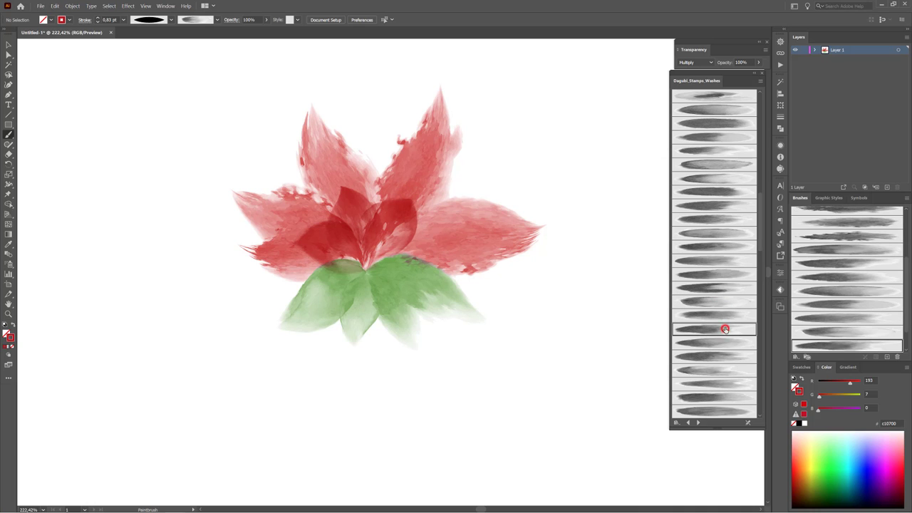
mouse_move(462, 240)
left_mouse_down()
mouse_move(381, 246)
mouse_move(361, 265)
left_mouse_up()
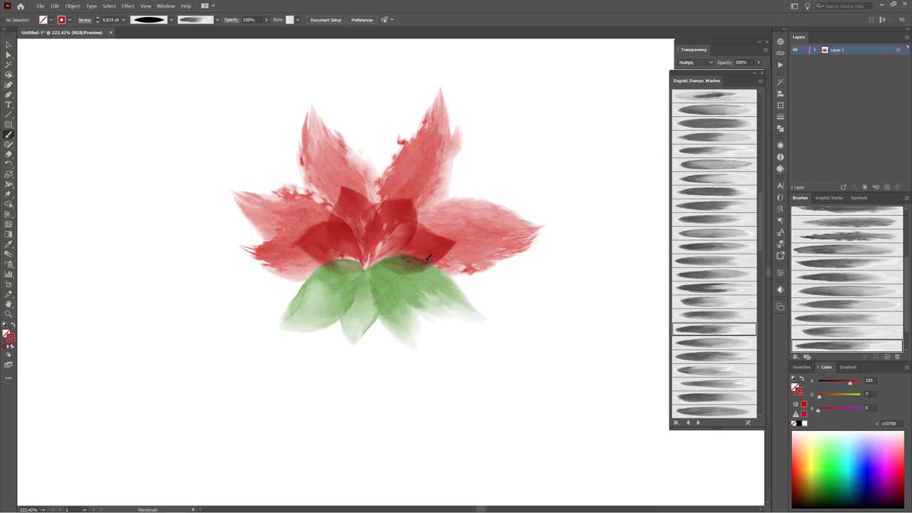
left_click_drag(441, 256, 430, 264)
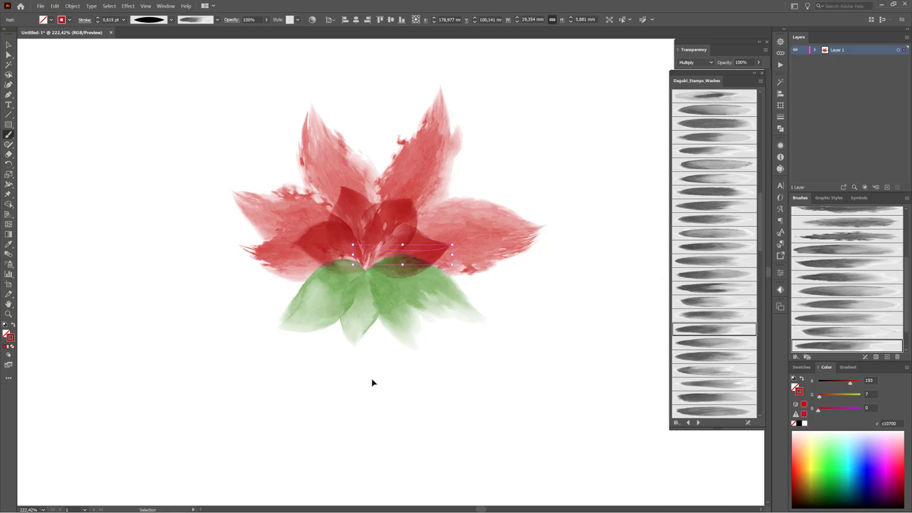
- Pick up the green stroke settings from the leftmost leaf and clear the selection
left_click_drag(278, 326, 339, 307)
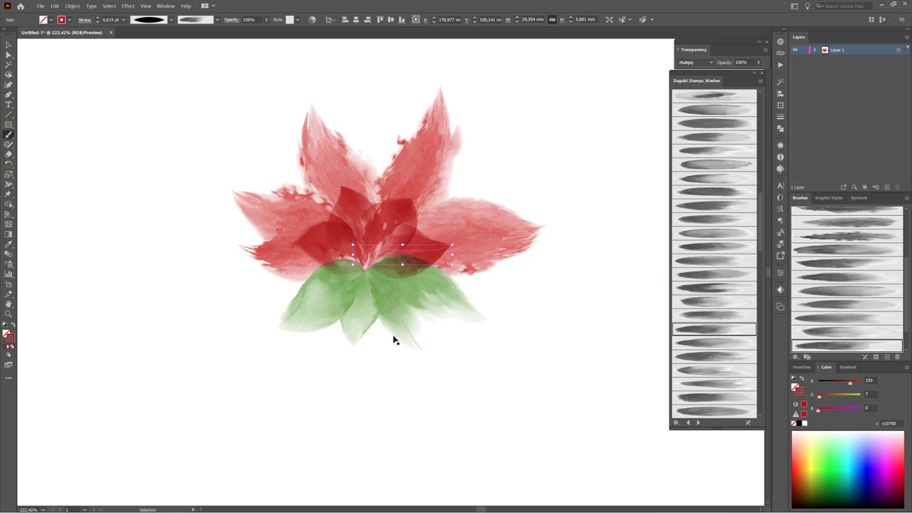
left_click(326, 321, "ctrl")
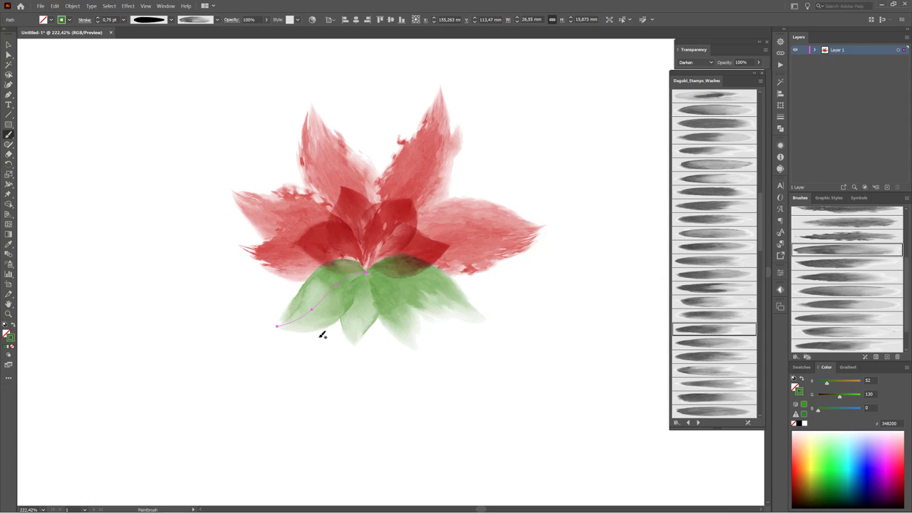
left_click(570, 437, "ctrl")
- With another wash brush, paint a green stroke about 12 by 15 mm from the base to the lower right, blend it with Multiply and nudge it
left_click(703, 345)
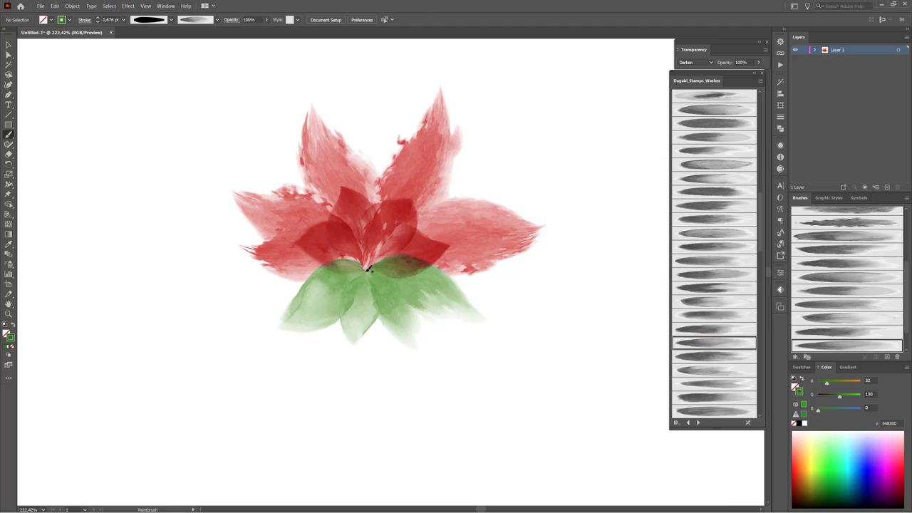
left_click_drag(363, 279, 410, 325)
left_click(379, 304, "ctrl")
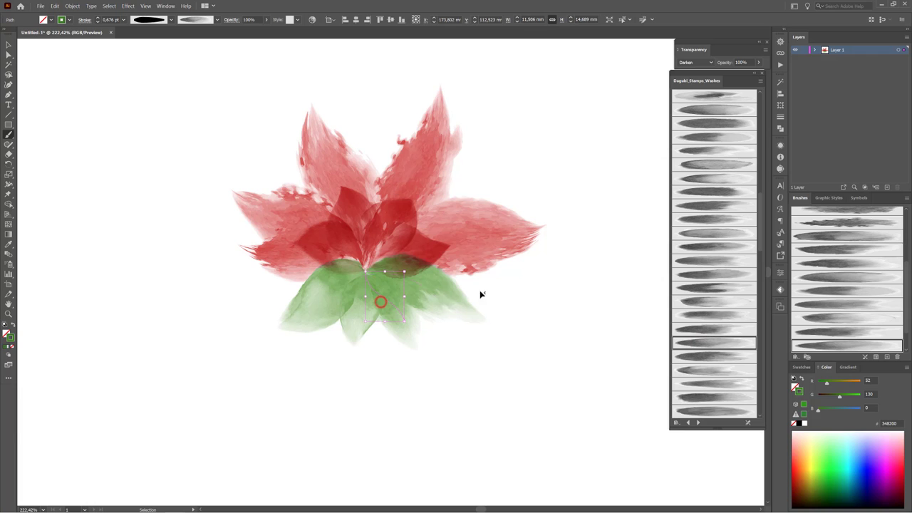
left_click(694, 62)
left_click(698, 93)
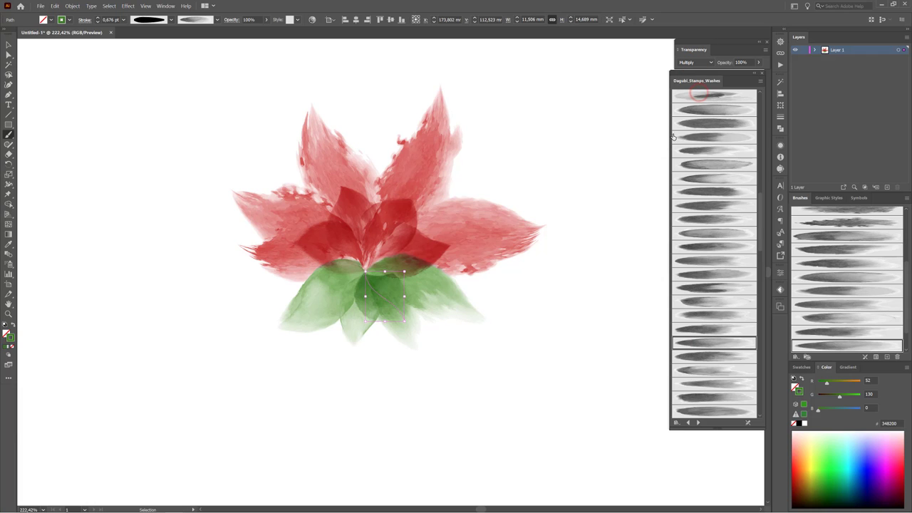
left_click(372, 305, "ctrl")
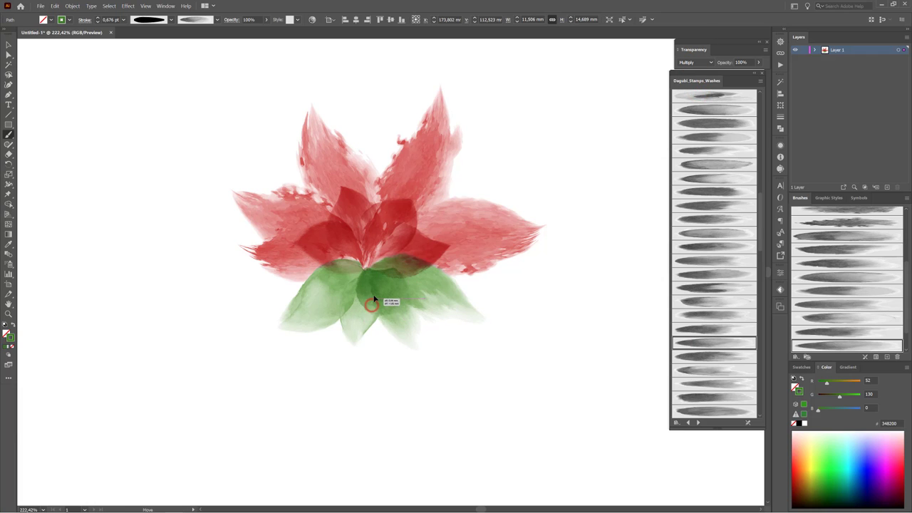
left_click(292, 447, "ctrl")
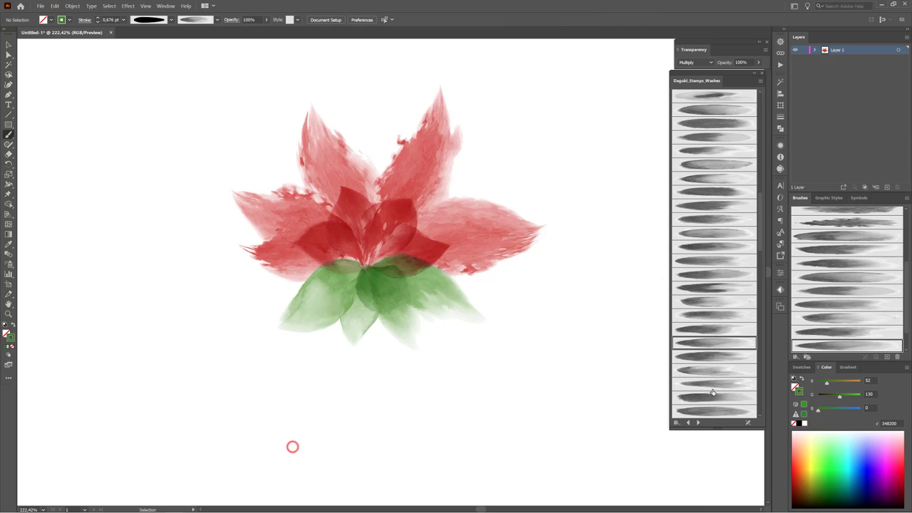
- With another wash brush, paint a green stroke about 20 by 15 mm over the leftmost leaf and set its stroke weight to 0.5 pt
left_click(722, 355)
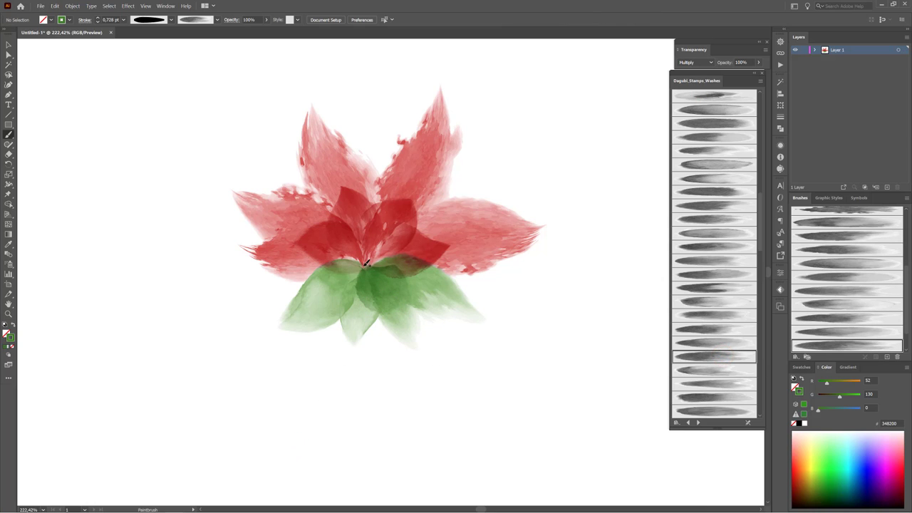
left_click_drag(351, 267, 297, 326)
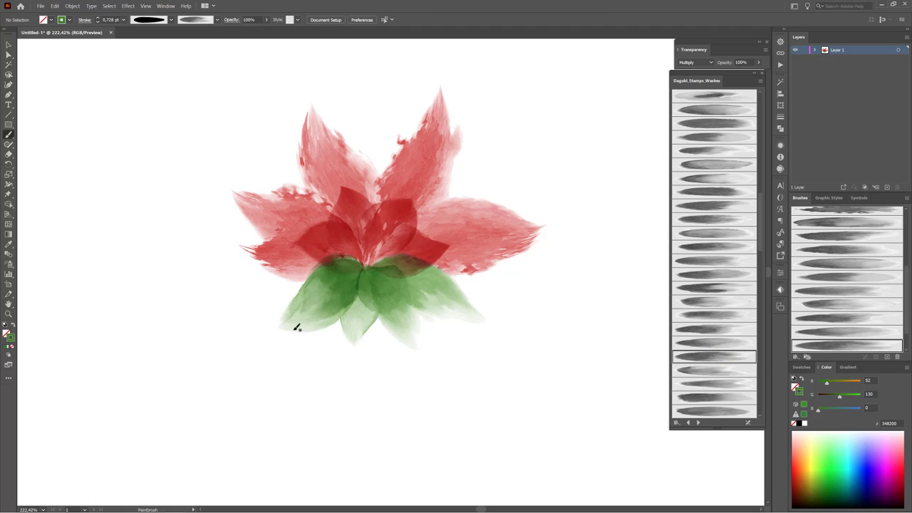
left_click(359, 299)
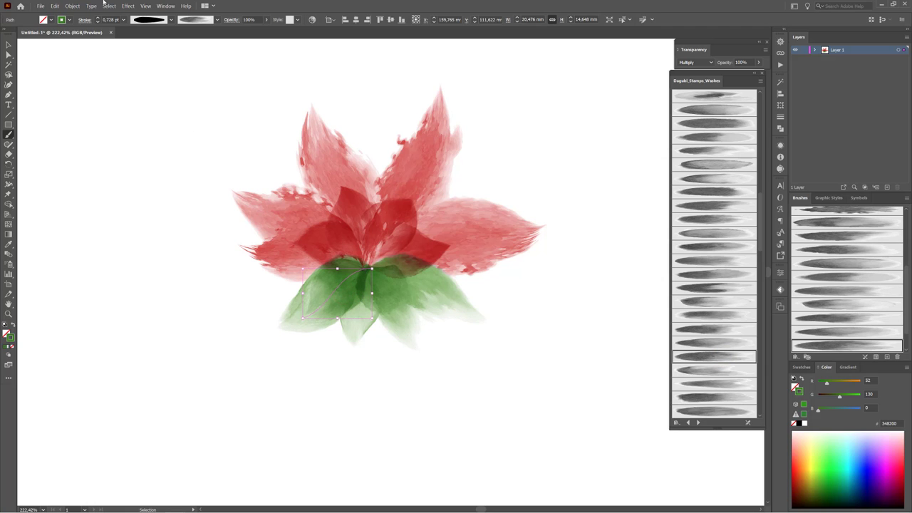
left_click(98, 22)
left_click(116, 262)
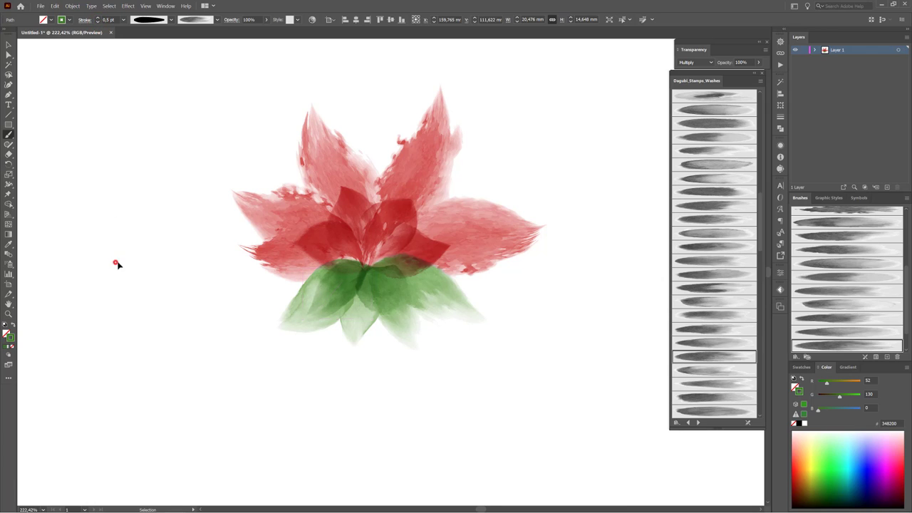
- With a darker wash brush, paint a green stroke over the upper right leaf, move it slightly down and deselect it
left_click(718, 397)
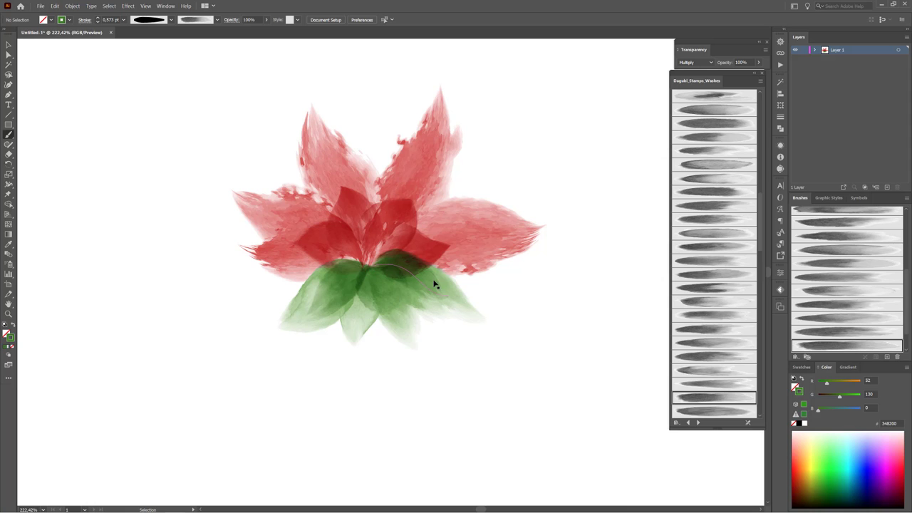
left_click_drag(433, 286, 433, 295)
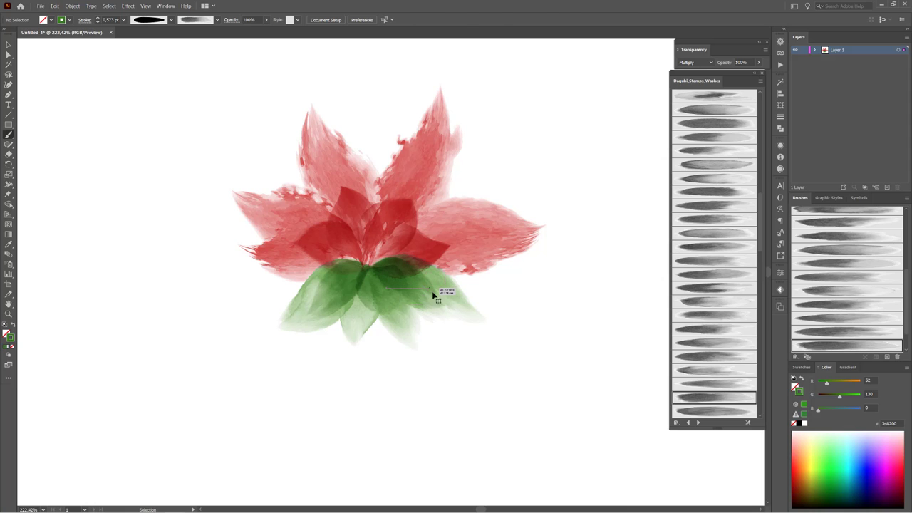
left_click(569, 450, "ctrl")
key("ctrl+minus")
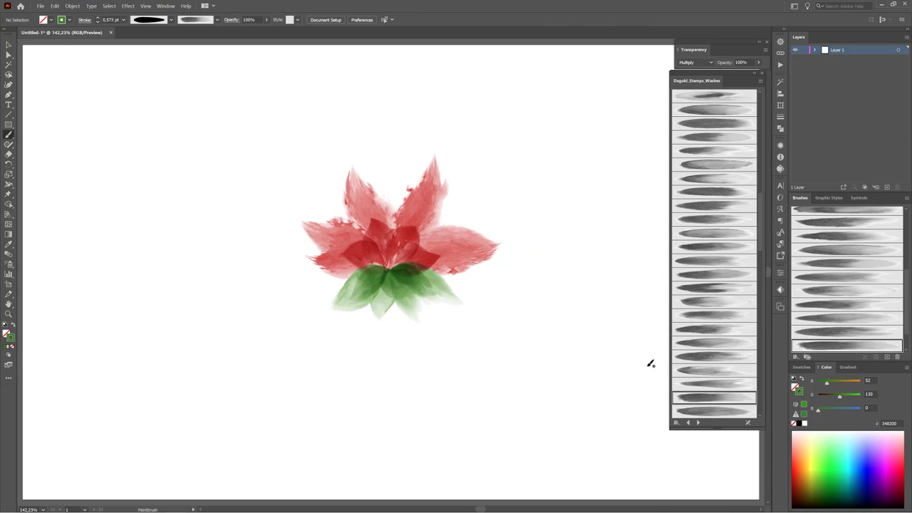
- With a yellow stroke (ffd400) and another wash brush, paint about 16 by 35 mm along the tallest petal and set the weight to 1 pt
left_click_drag(827, 383, 852, 400)
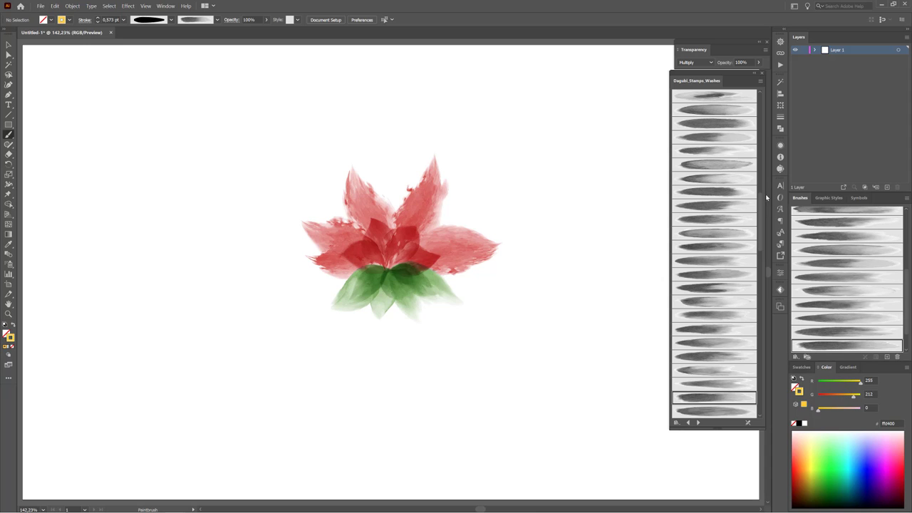
left_click(711, 316)
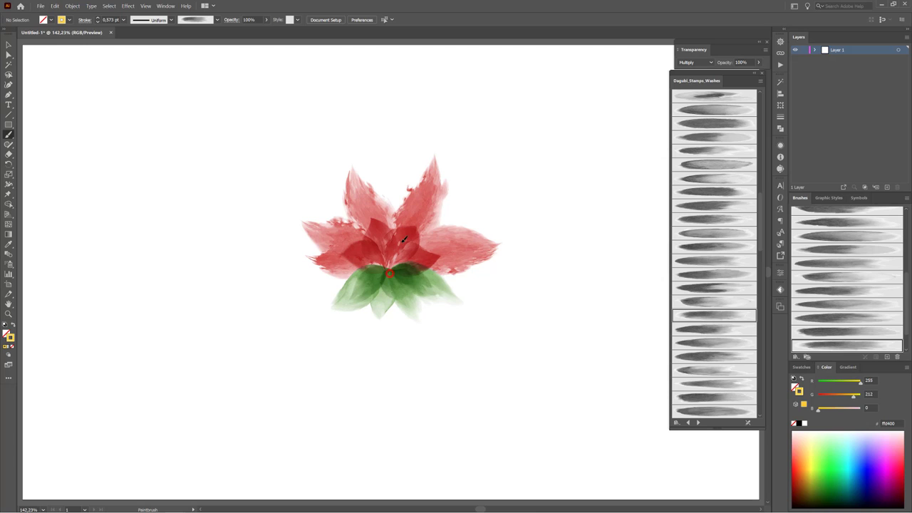
left_click_drag(424, 198, 392, 269)
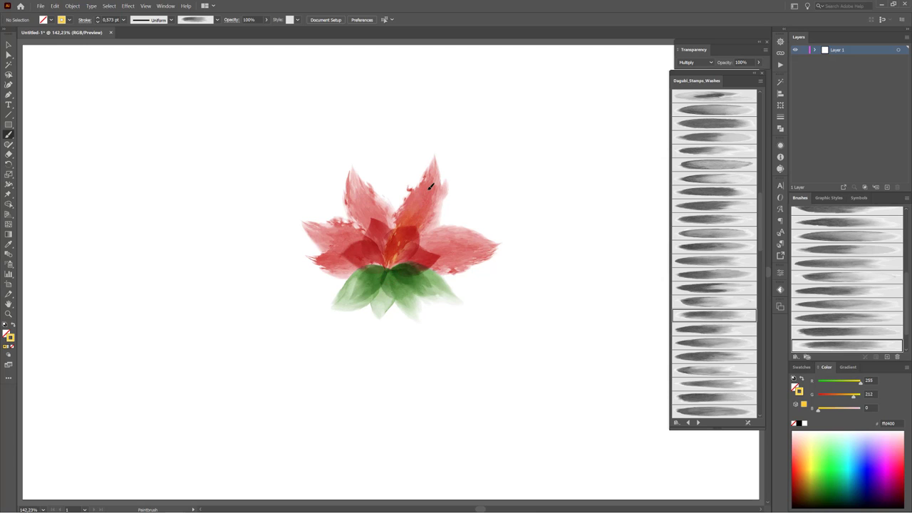
left_click(410, 227, "ctrl")
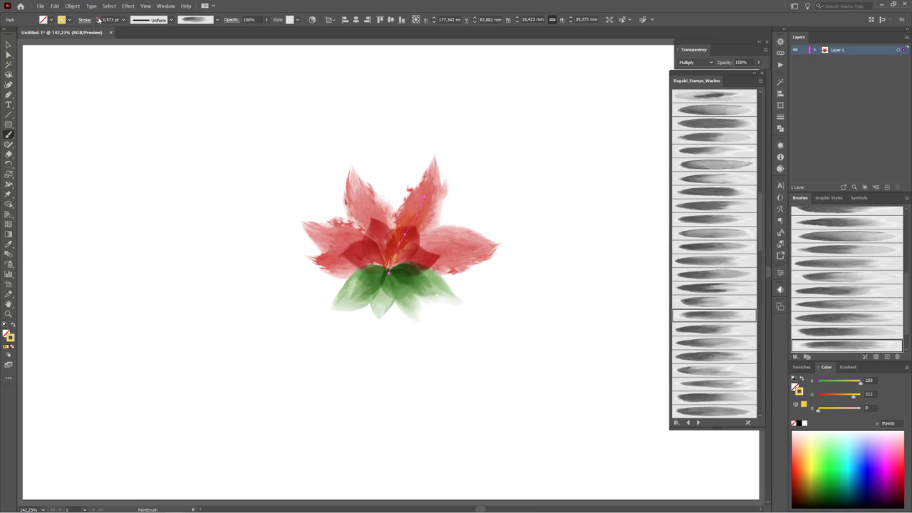
left_click(108, 170, "ctrl")
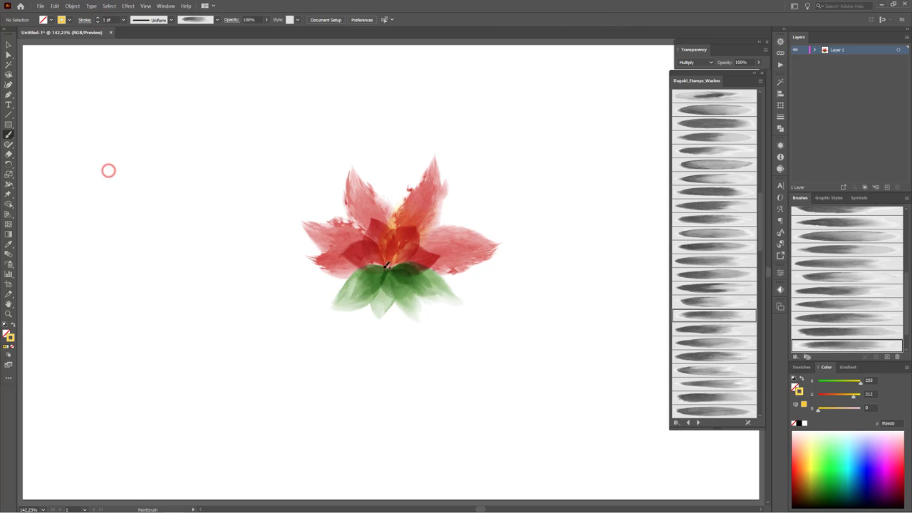
- Paint more 1 pt yellow wash strokes over the left petals and the green leaves around the flower's center
mouse_move(360, 191)
left_mouse_down()
mouse_move(388, 272)
mouse_move(328, 244)
left_mouse_up()
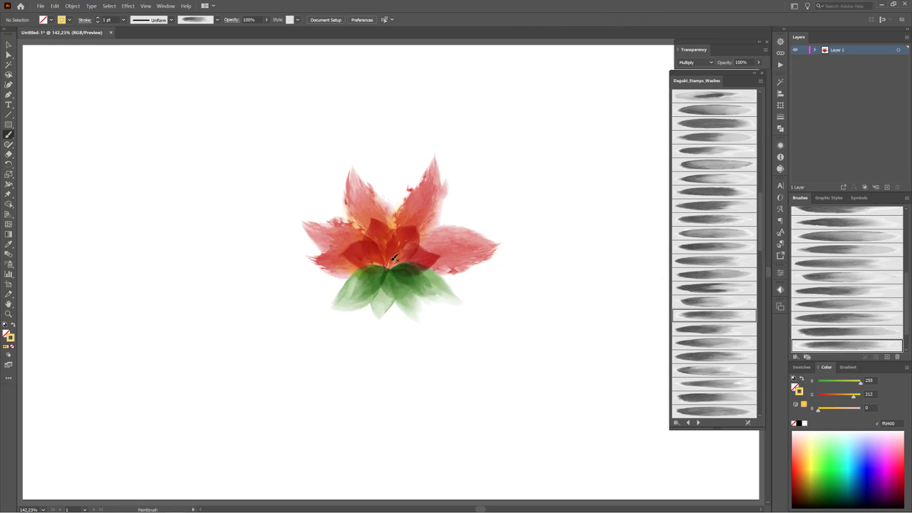
left_click_drag(394, 258, 351, 305)
left_click_drag(442, 289, 447, 292)
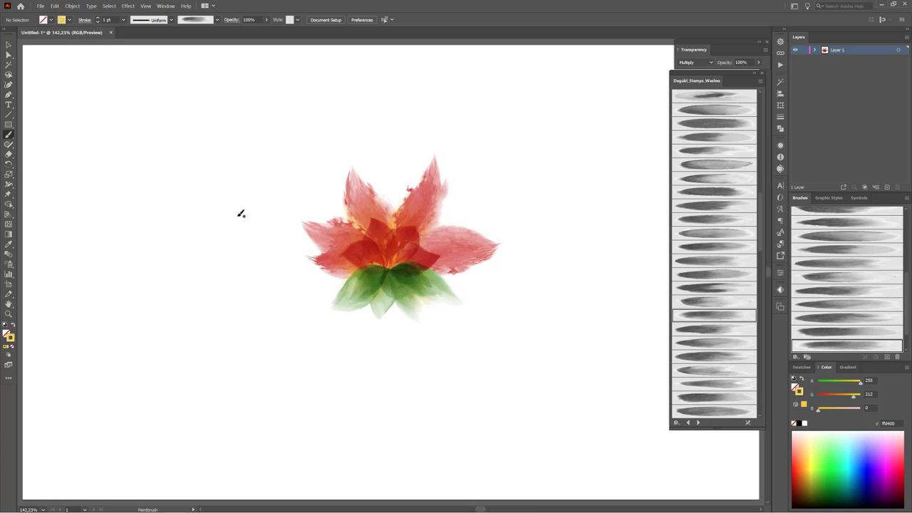
- Draw a circle about 5.4 mm in diameter with the Ellipse tool in the empty area to the upper right of the flower
left_click(9, 124)
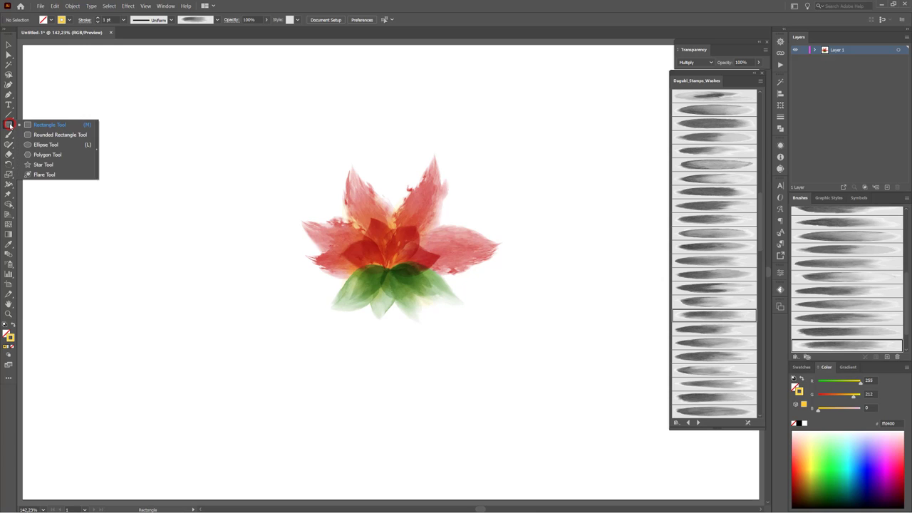
left_click(46, 145)
mouse_move(569, 170)
left_mouse_down()
mouse_move(589, 182)
mouse_move(603, 178)
mouse_move(577, 185)
mouse_move(602, 186)
mouse_move(581, 179)
left_mouse_up()
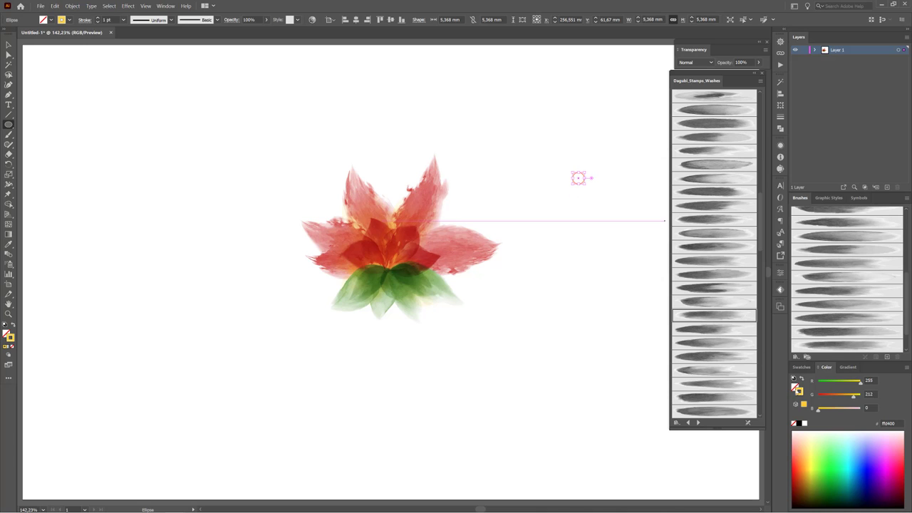
- Remove the small circle's stroke and give it a solid black fill
left_click(794, 423)
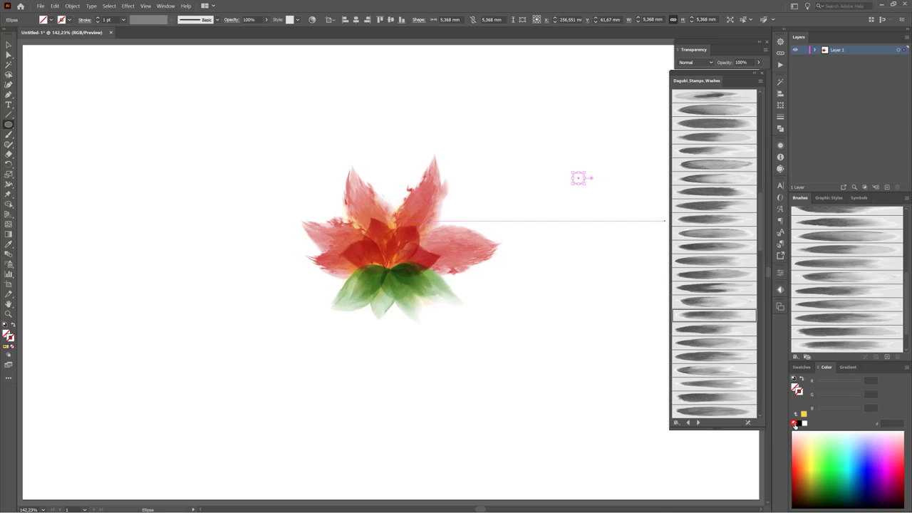
left_click(796, 387)
left_click(799, 423)
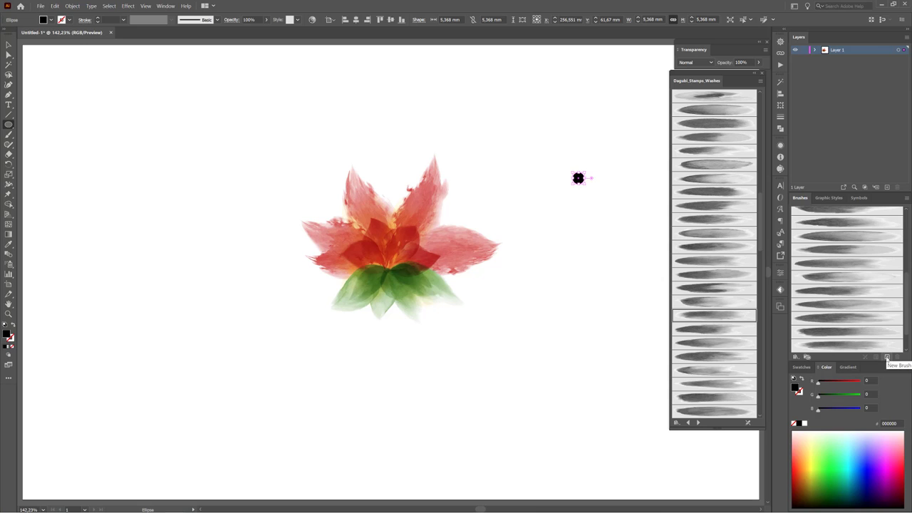
- Make a pattern brush from the black circle with 60% spacing and Tints colorization, and delete the circle from the artboard
left_click(888, 358)
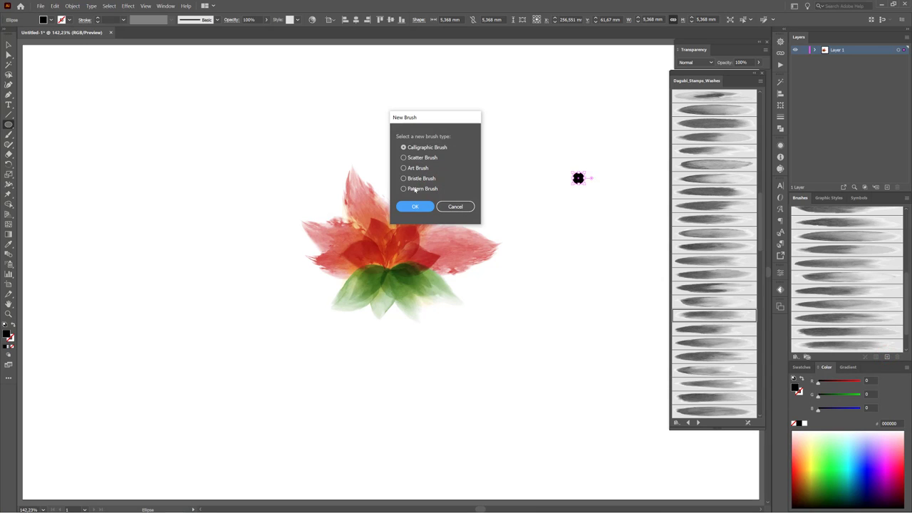
left_click(414, 189)
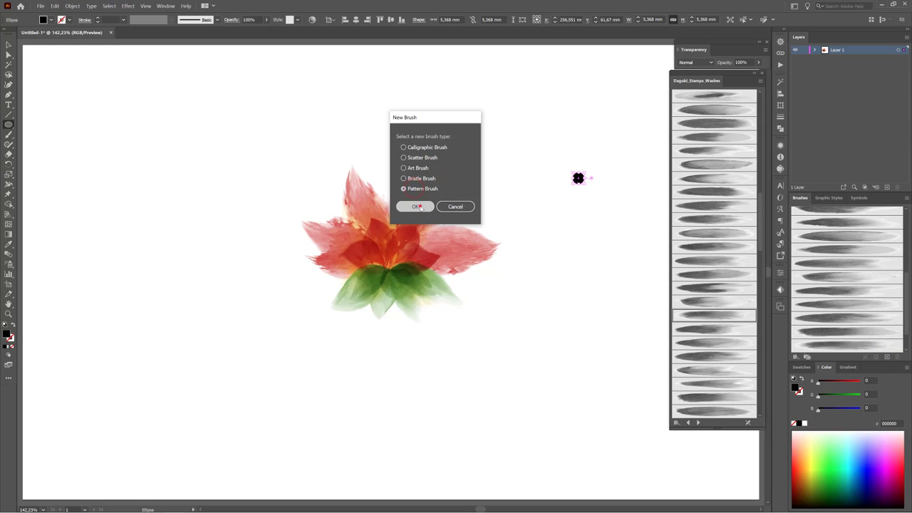
left_click(420, 206)
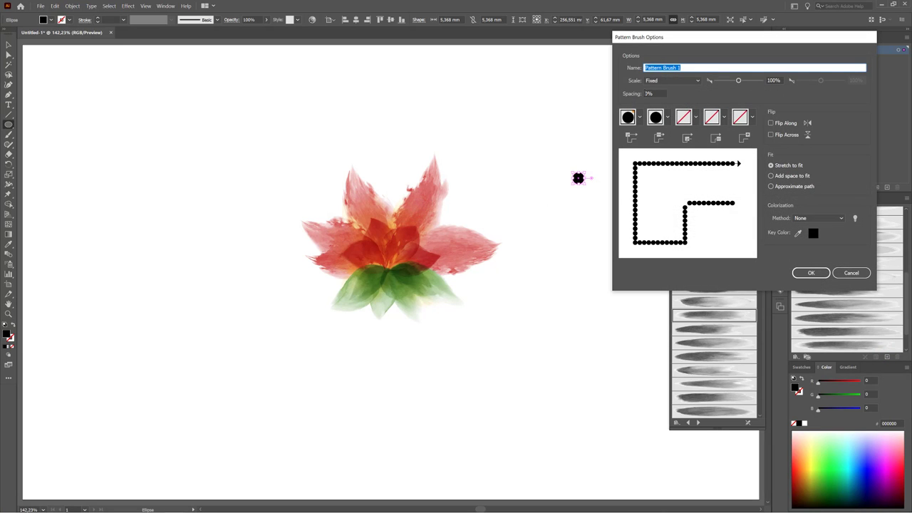
key("Tab")
type("60")
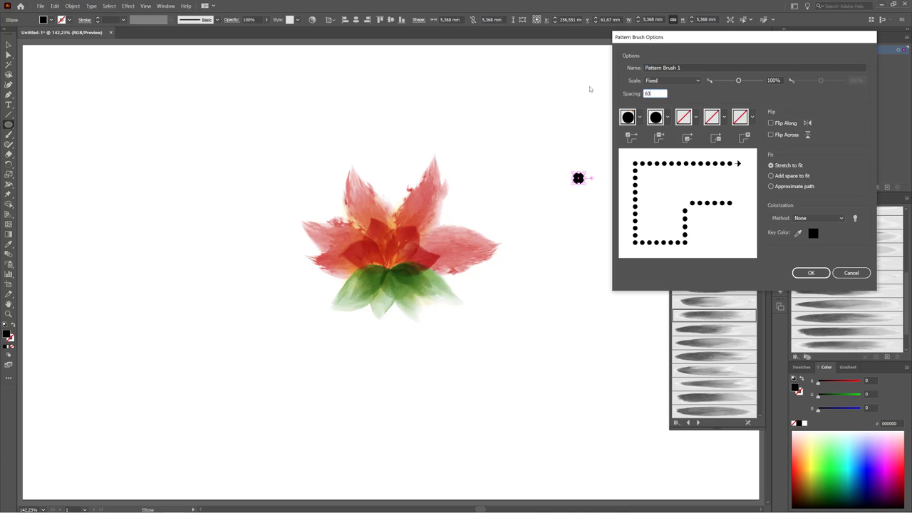
left_click(793, 218)
left_click(803, 234)
left_click(824, 277)
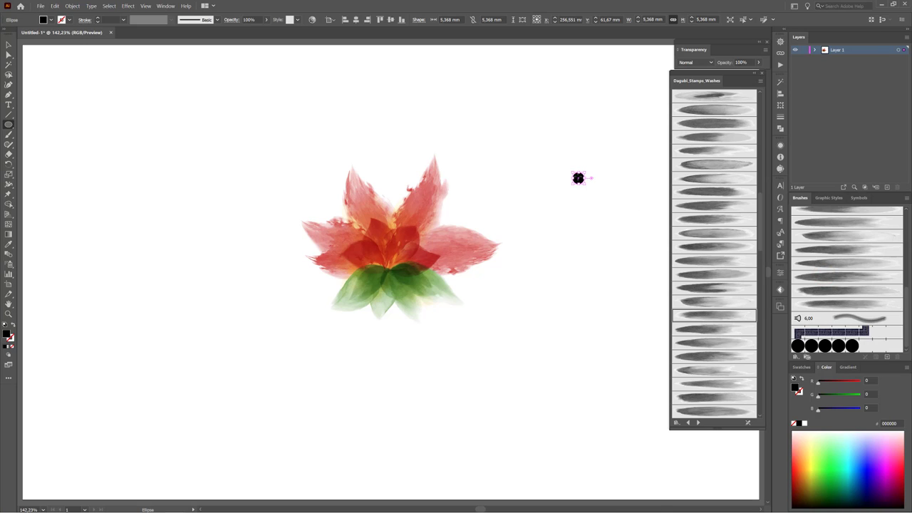
key("Delete")
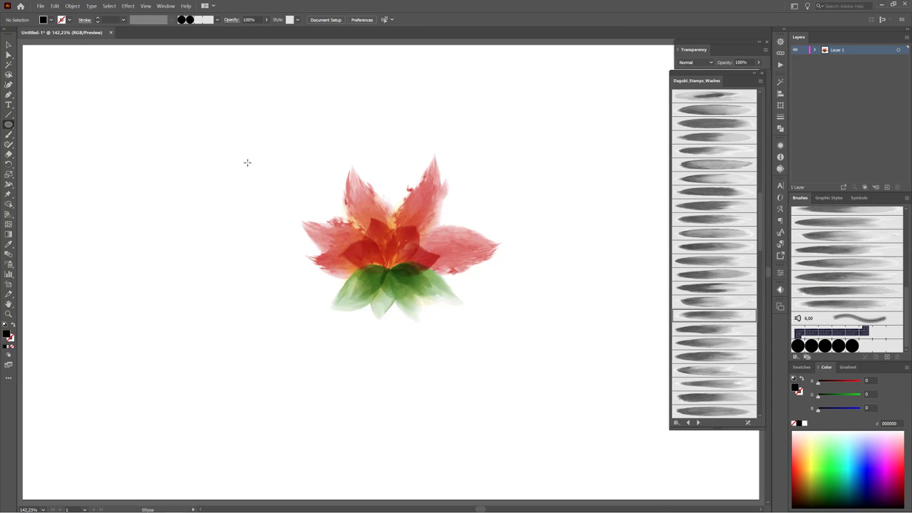
- Draw a circle about 75 mm in diameter over the flower with no fill and a green stroke (3fa800)
mouse_move(321, 121)
left_mouse_down()
mouse_move(388, 217)
mouse_move(500, 301)
mouse_move(482, 292)
mouse_move(493, 332)
mouse_move(482, 328)
left_mouse_up()
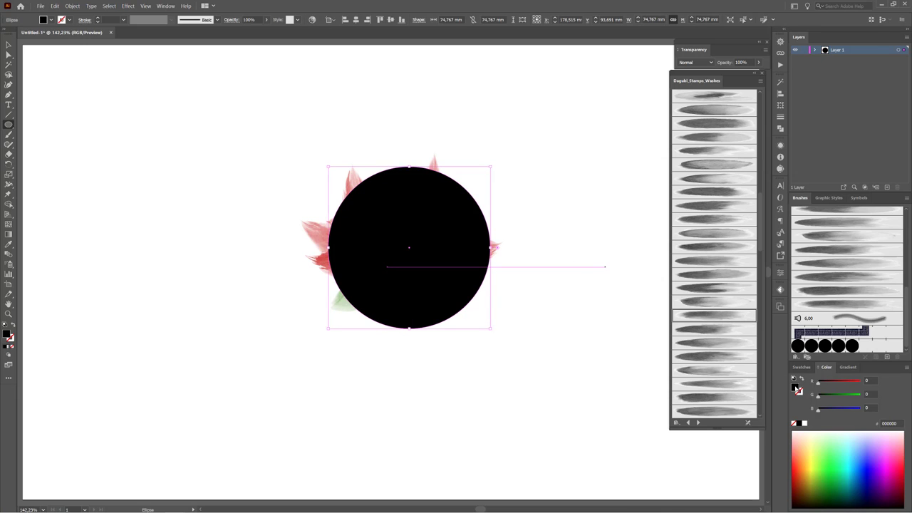
left_click(795, 425)
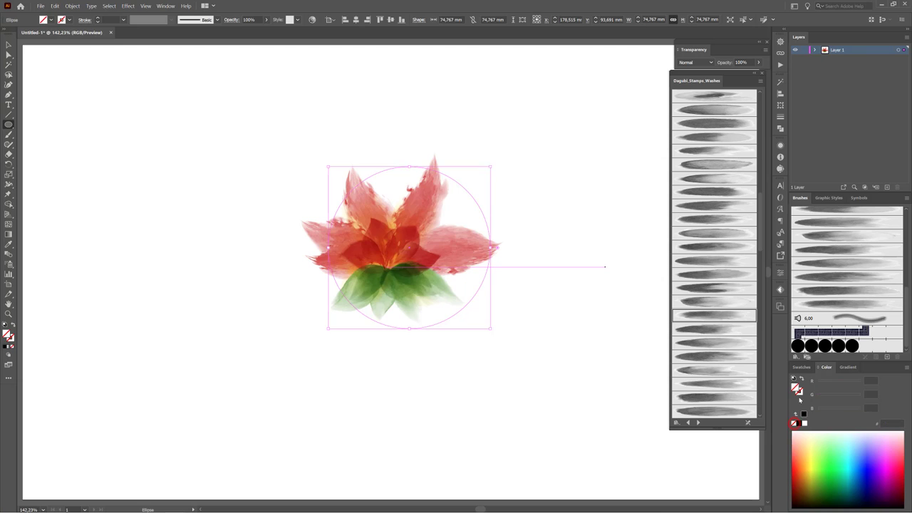
left_click(799, 392)
left_click(825, 479)
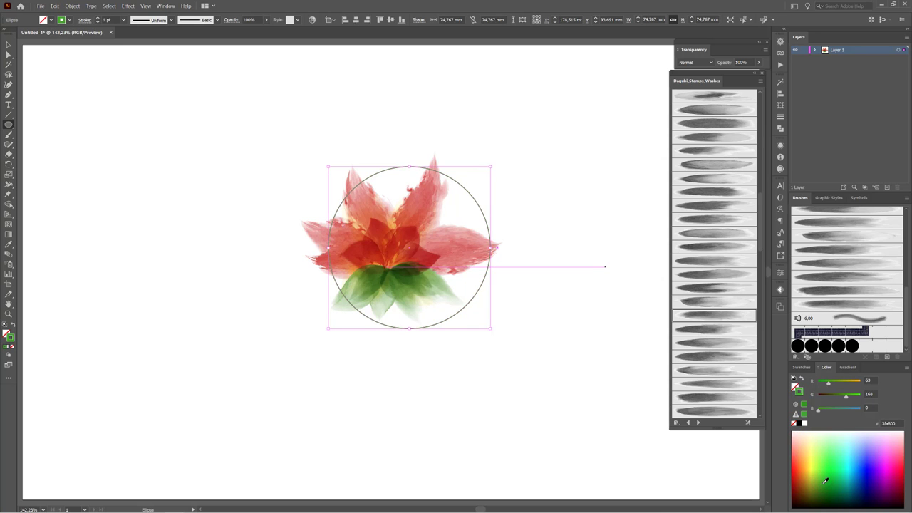
- Apply the dotted pattern brush to the large circle and set its stroke weight to 0.25 pt
left_click(823, 345)
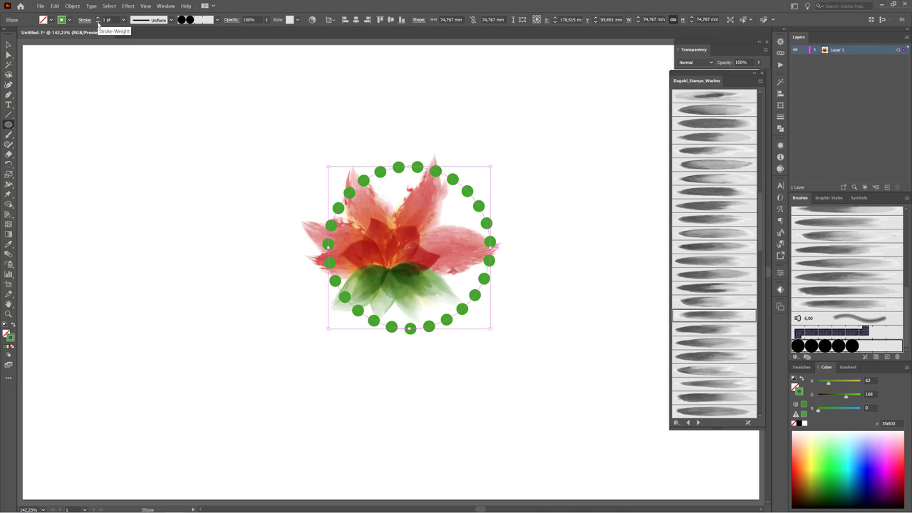
left_click(98, 22)
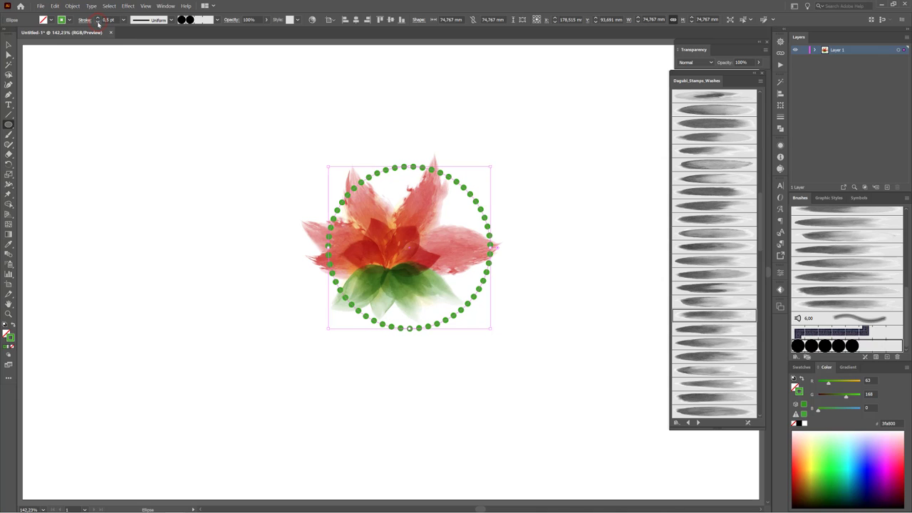
left_click(98, 21)
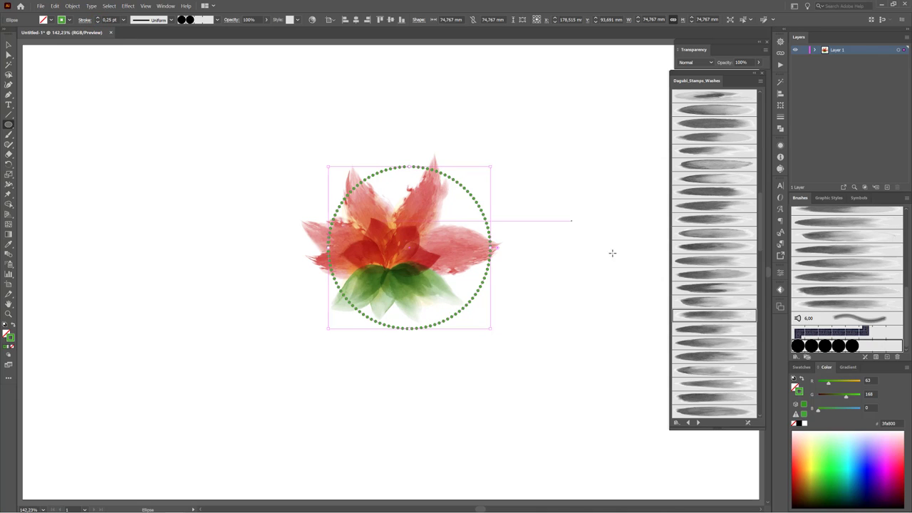
- Hide the selection edges so that the path line of the dotted ring is not drawn
left_click(463, 170)
mouse_move(510, 210)
left_mouse_down()
mouse_move(407, 226)
mouse_move(563, 166)
mouse_move(516, 146)
left_mouse_up()
key("space")
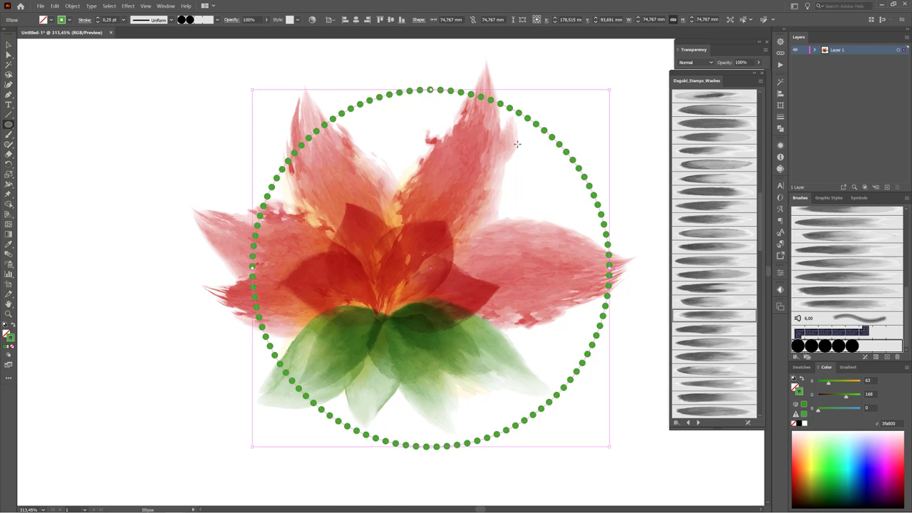
left_click(145, 6)
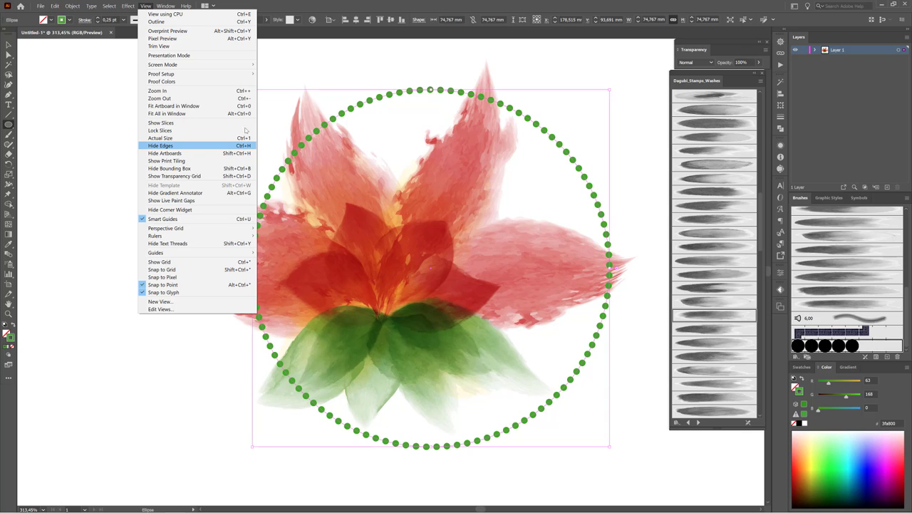
left_click(232, 145)
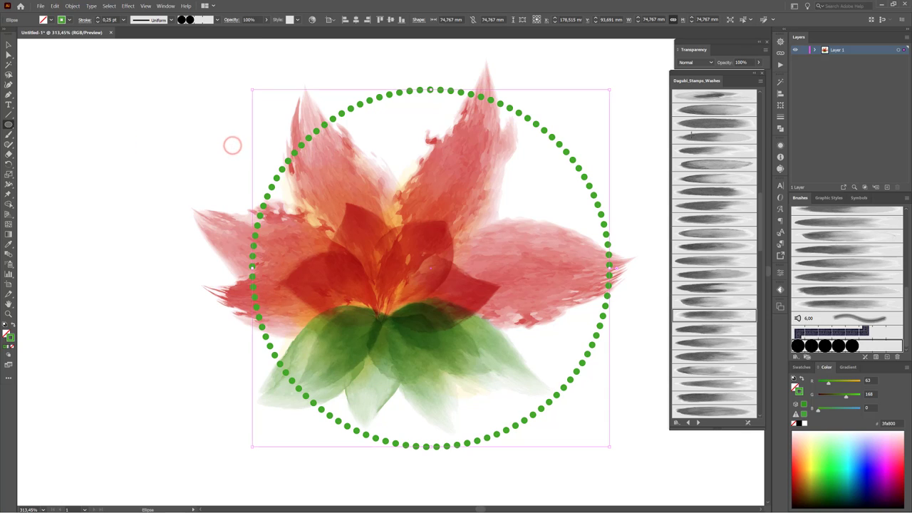
- Set the dotted pattern brush's spacing to 50% with preview on, and apply the change to existing strokes
double_click(851, 346)
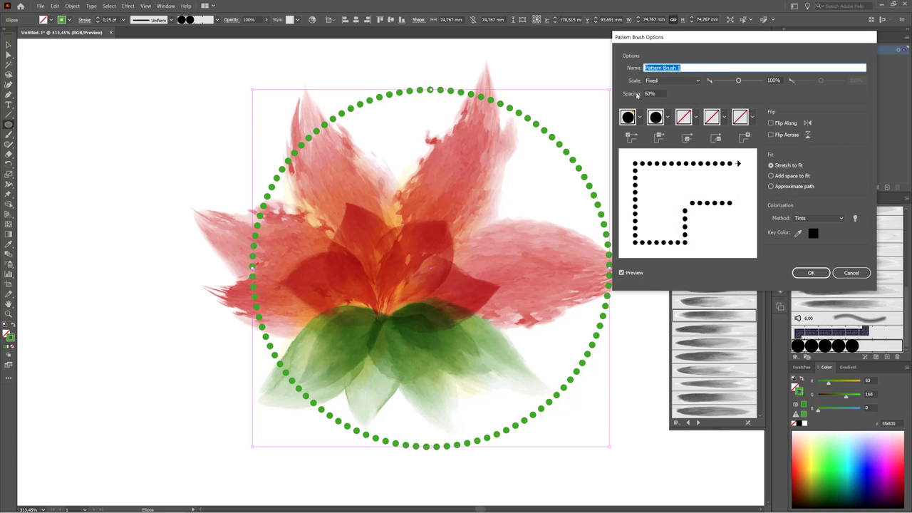
key("Tab")
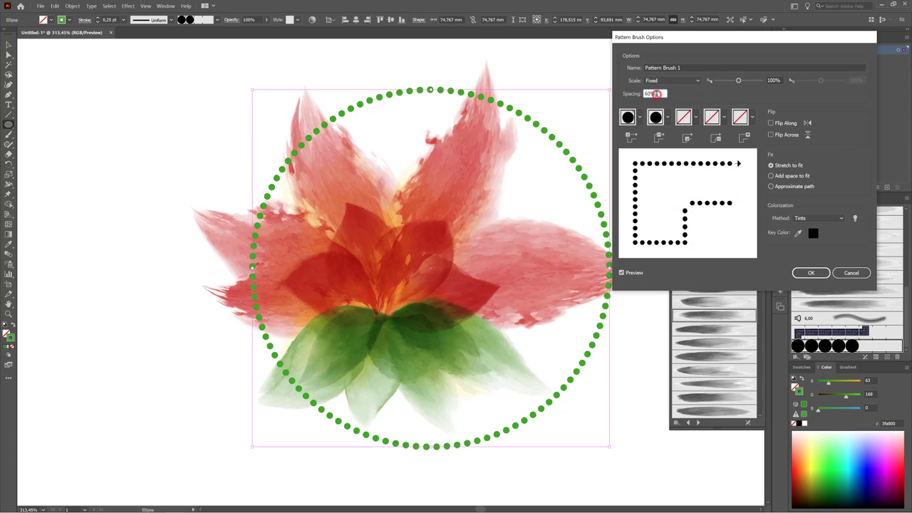
key("Up")
key("Up")
key("Up")
key("Up")
key("Up")
key("Up")
key("Up")
key("Up")
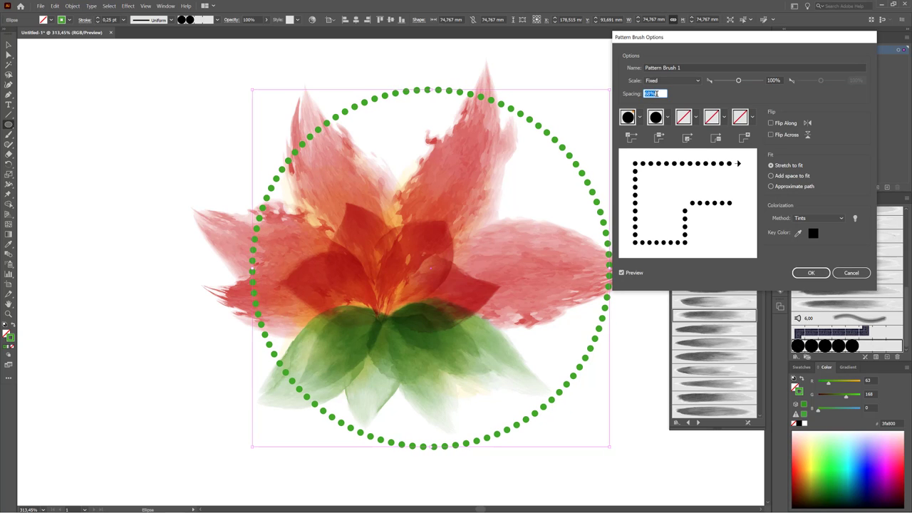
key("Down")
key("Down")
key("Down")
key("Down")
key("Down")
key("Down")
key("Down")
key("Down")
key("Down")
key("Down")
key("Down")
key("Down")
key("Down")
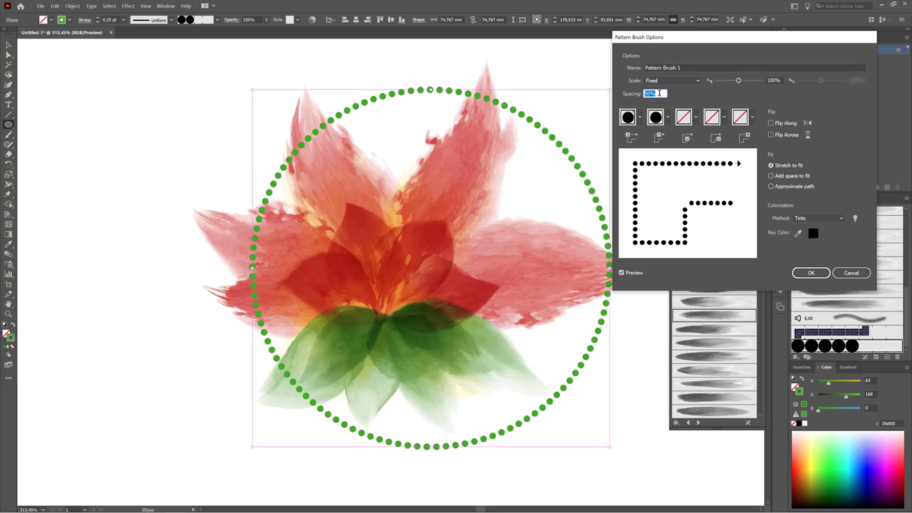
key("Up")
key("Up")
key("Up")
key("Up")
key("Up")
key("Up")
key("Up")
key("Up")
key("Up")
key("Up")
key("Up")
key("Up")
key("Up")
key("Up")
key("Up")
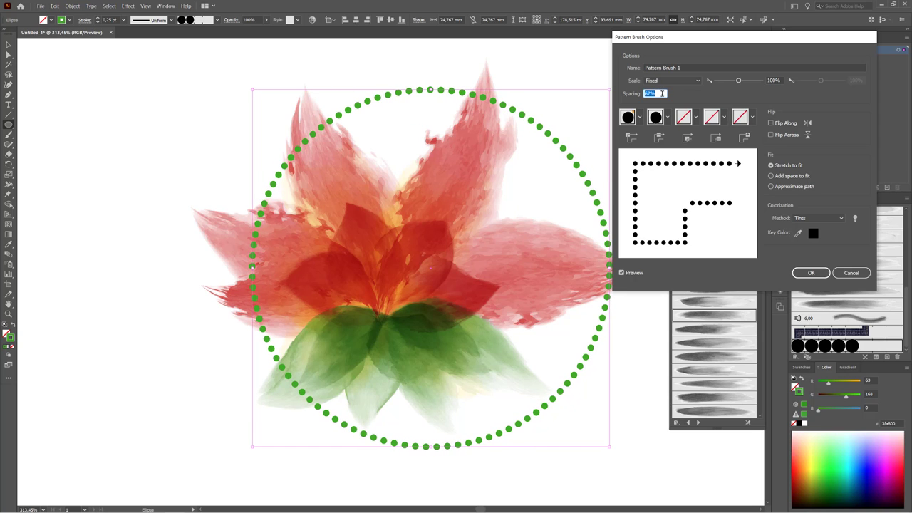
key("Up")
key("Up")
key("Up")
key("Up")
key("Up")
key("Down")
key("Down")
key("Down")
key("Down")
key("Down")
key("Down")
key("Down")
key("Down")
key("Down")
key("Down")
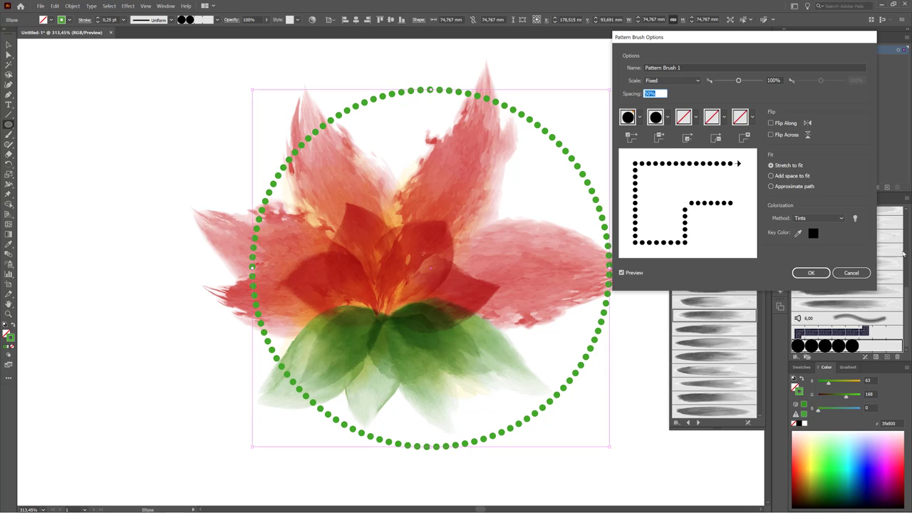
left_click(815, 271)
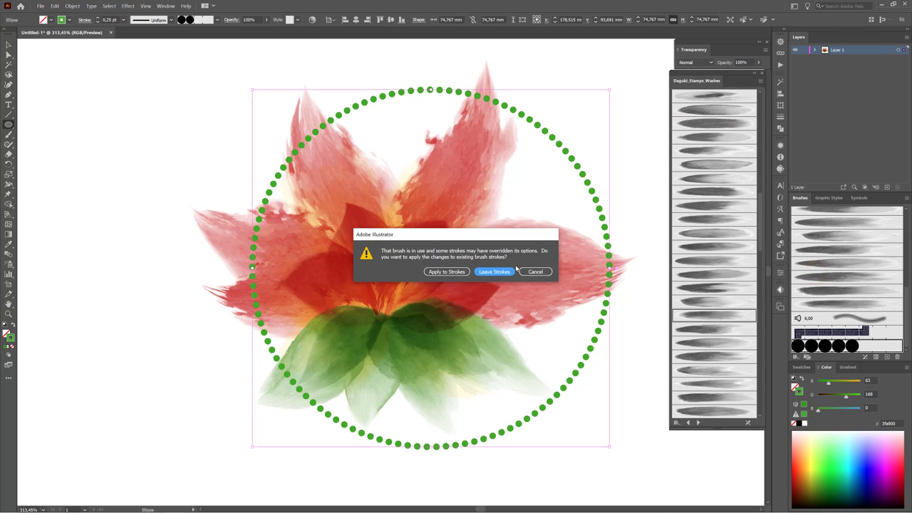
left_click(454, 272)
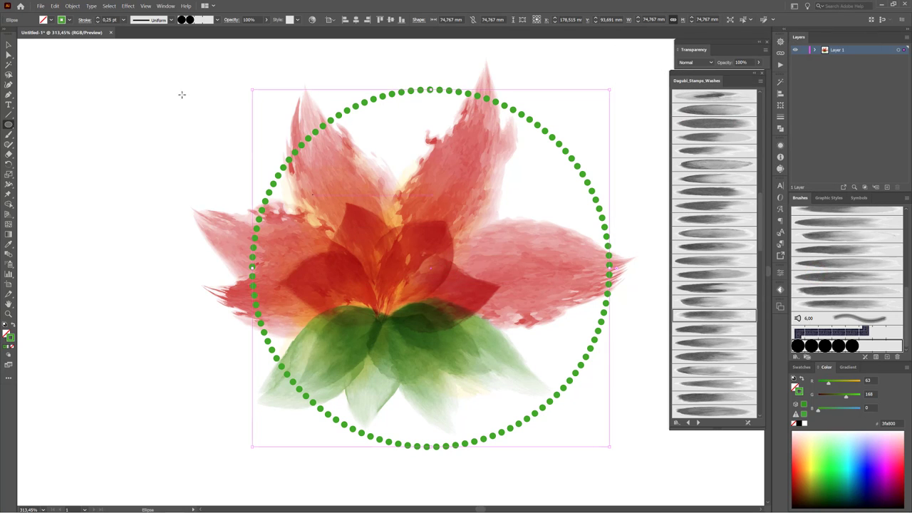
- Set the dotted ring's stroke weight to 0.2 pt and its blending mode to Darken
left_click(98, 22)
left_click(99, 22)
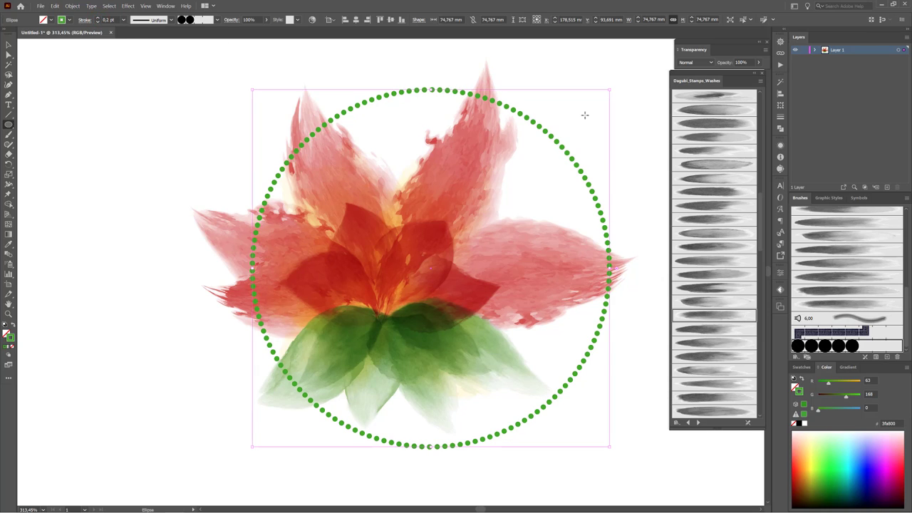
left_click(702, 62)
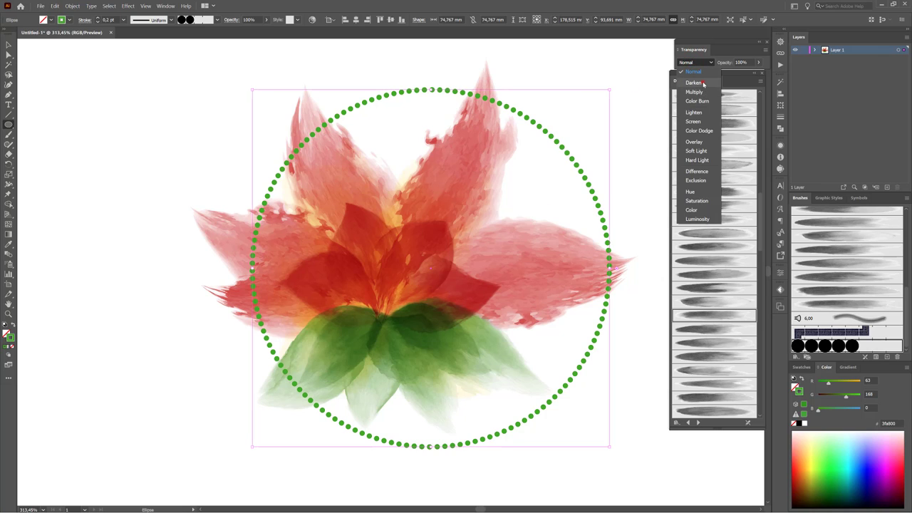
left_click(706, 83)
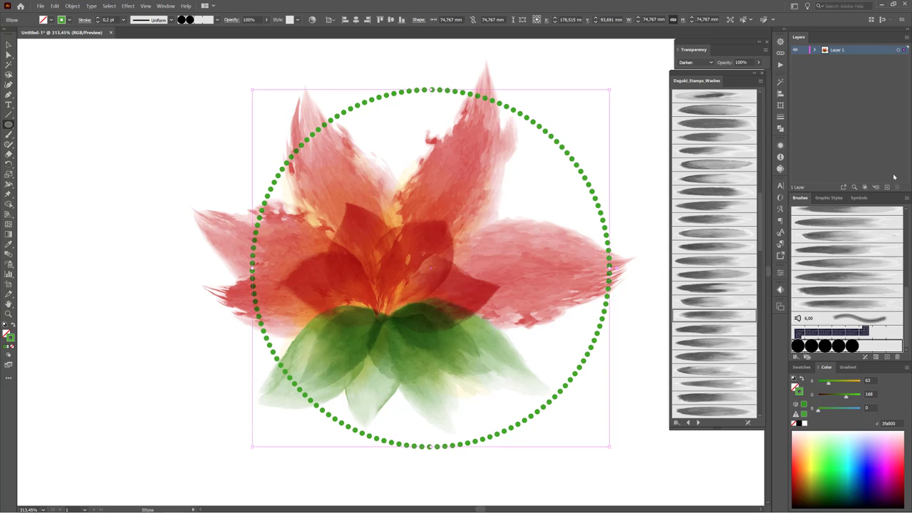
- Lighten the dotted ring's stroke to a soft green (a6d78a)
left_click_drag(846, 397, 854, 397)
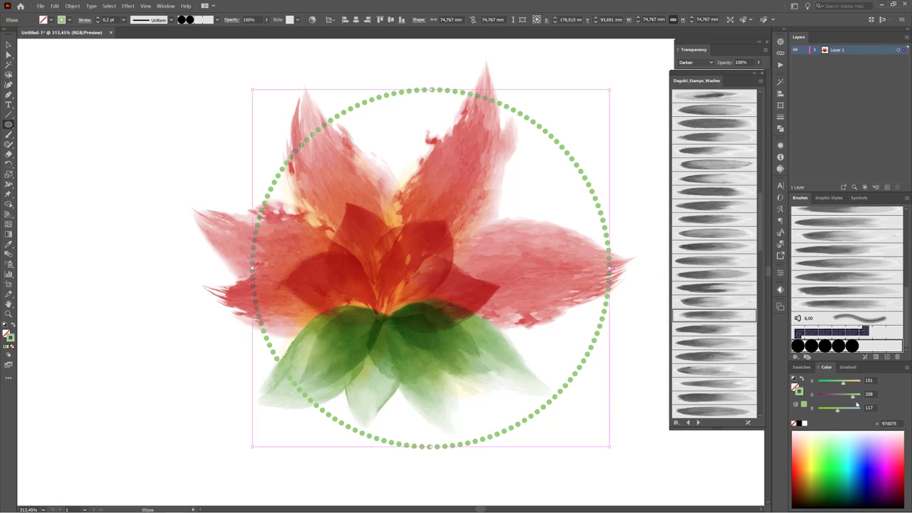
left_click_drag(853, 397, 855, 398)
- Duplicate the dotted ring in Layer 1 and scale the copy about its center to about 68 mm in diameter
left_click_drag(576, 374, 502, 322)
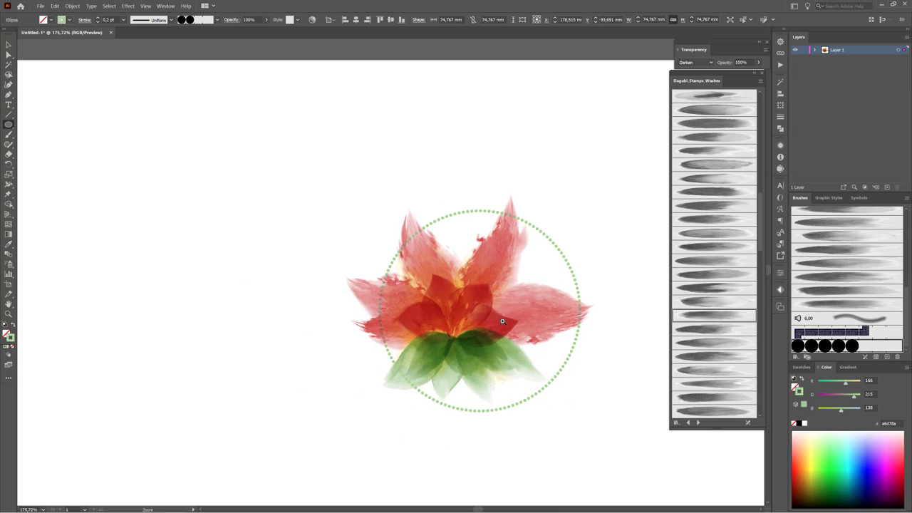
left_click(816, 50)
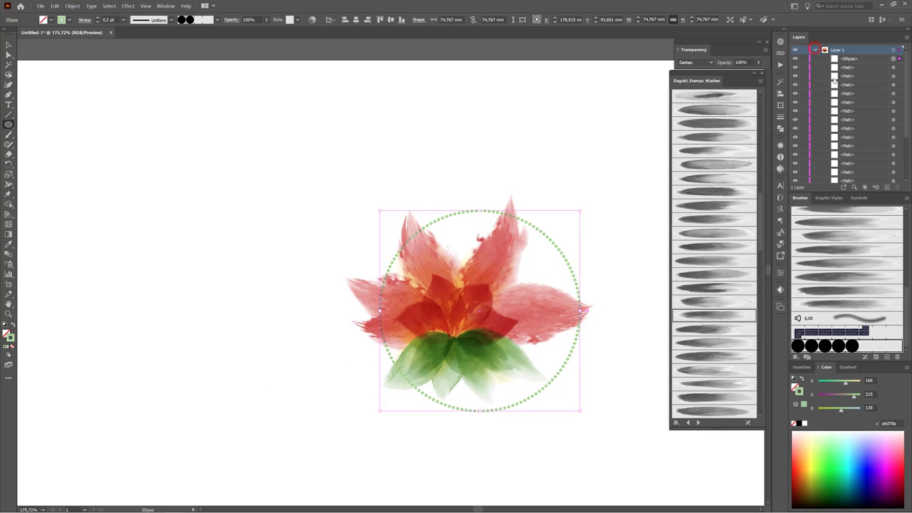
left_click(796, 59)
left_click(868, 60)
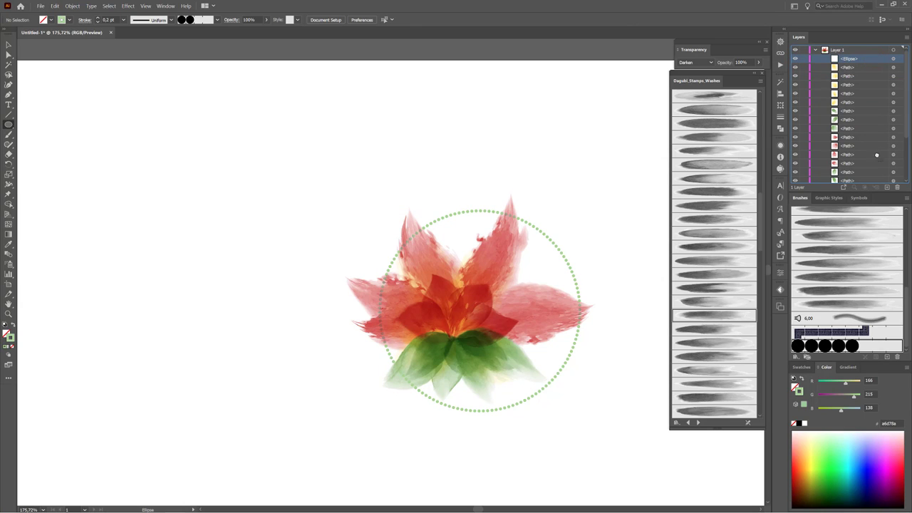
scroll(876, 155, "down", 1)
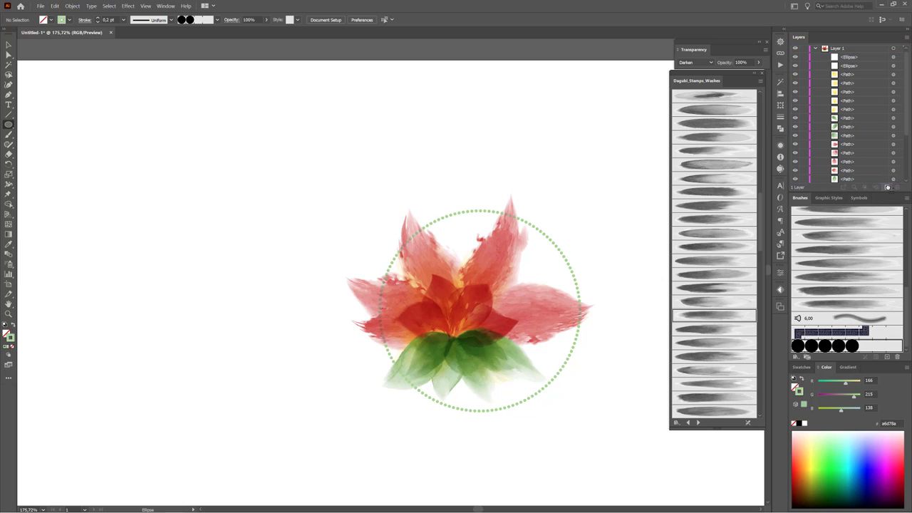
left_click(894, 57)
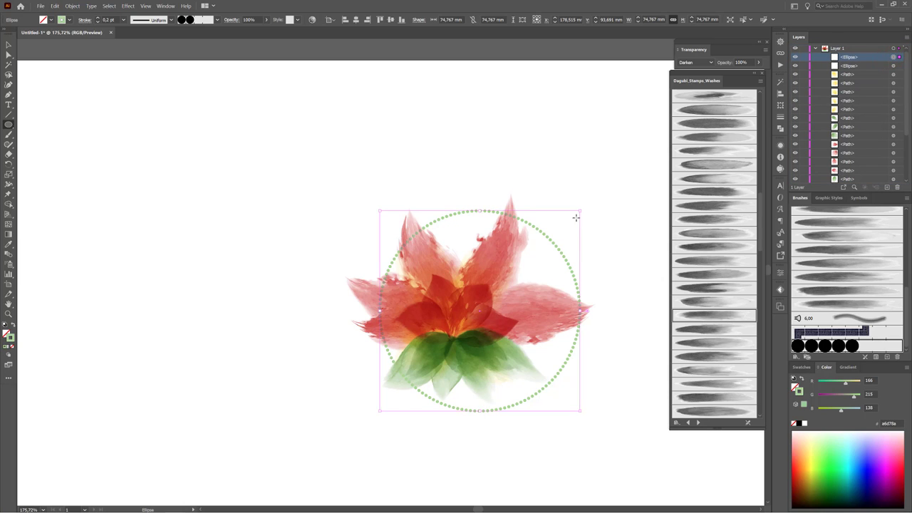
left_click_drag(580, 207, 574, 220)
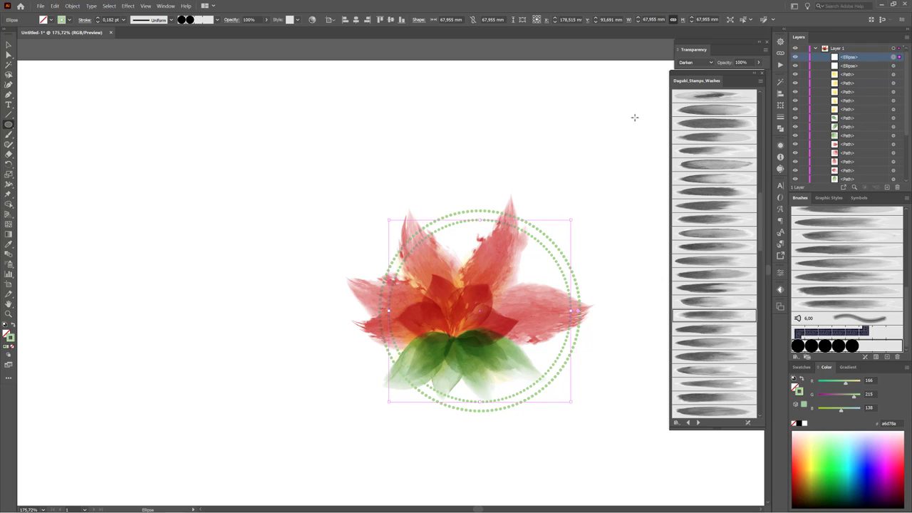
- Move the inner dotted ring down about 2.5 mm so it nearly meets the outer ring's lower edge
key("Down")
key("Down")
key("Down")
key("Down")
key("Down")
key("Down")
key("Down")
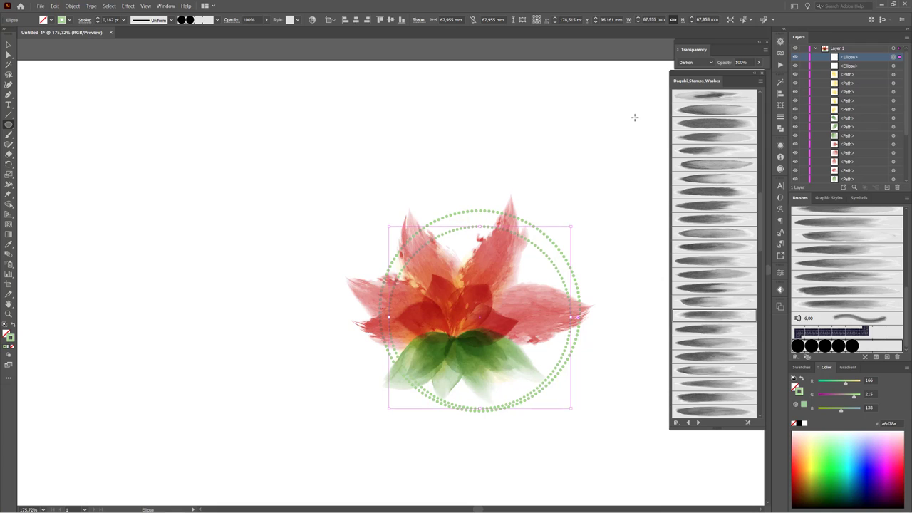
key("Right")
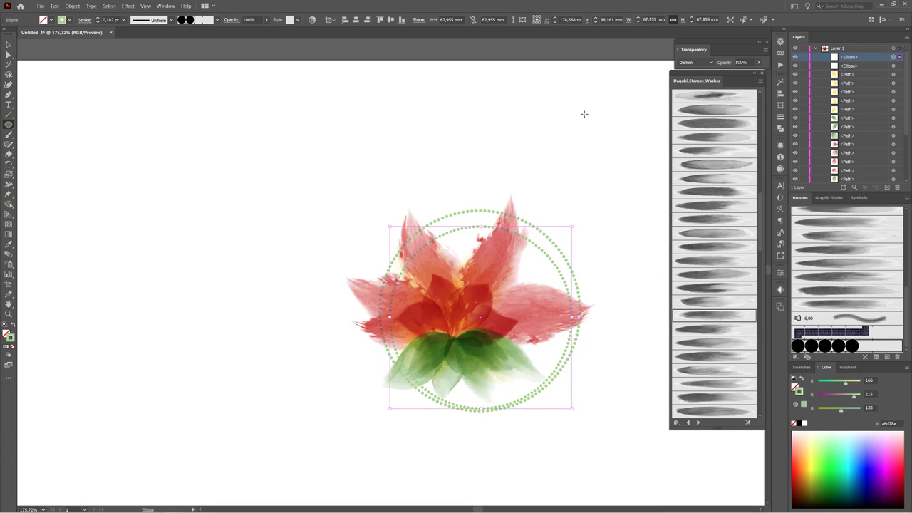
key("Left")
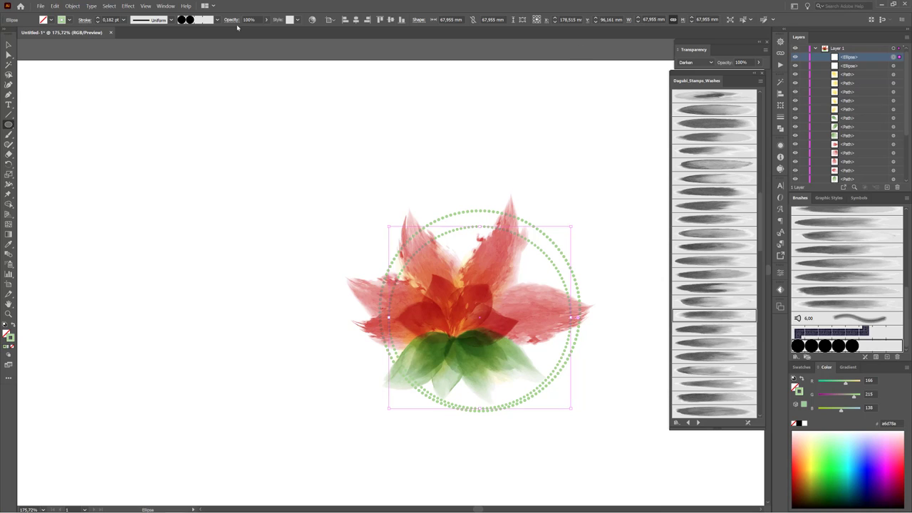
- Set the inner dotted ring's stroke weight to 0.15 pt and recolor it coral red (ff6a54)
left_click(97, 22)
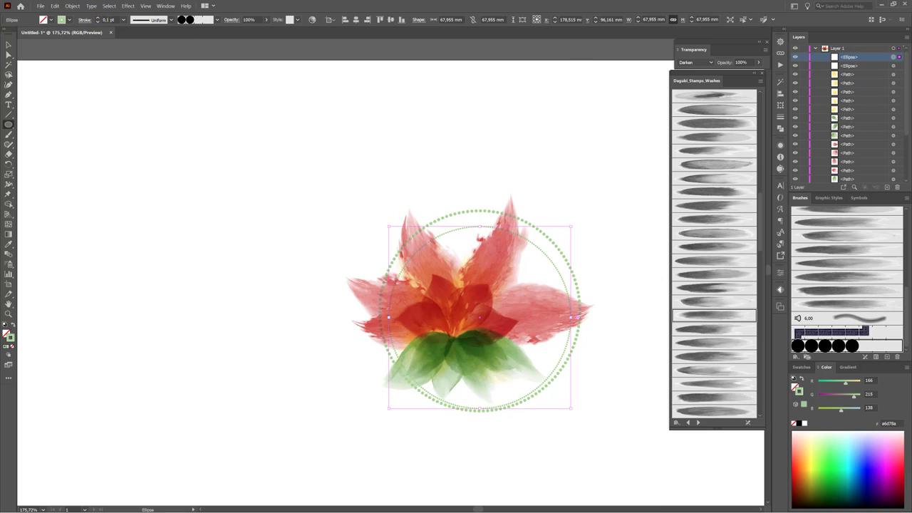
left_click(108, 20)
type("5")
key("Return")
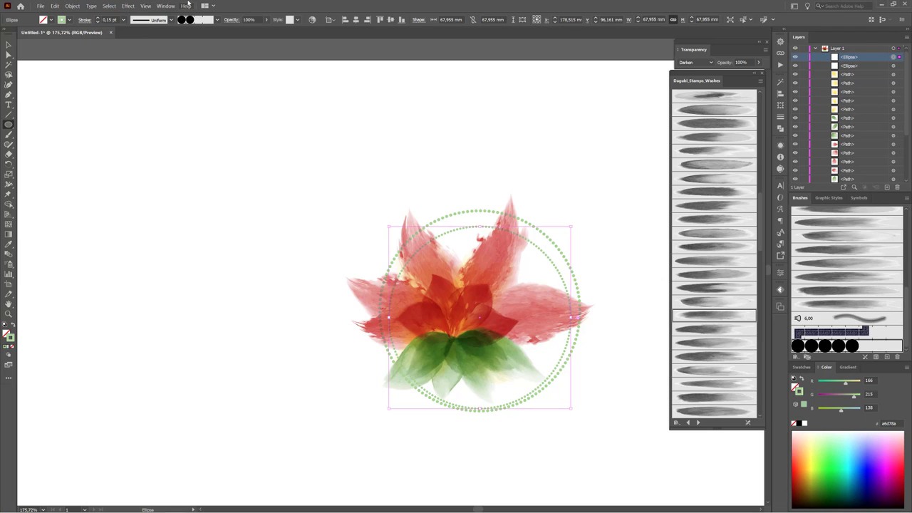
left_click(800, 458)
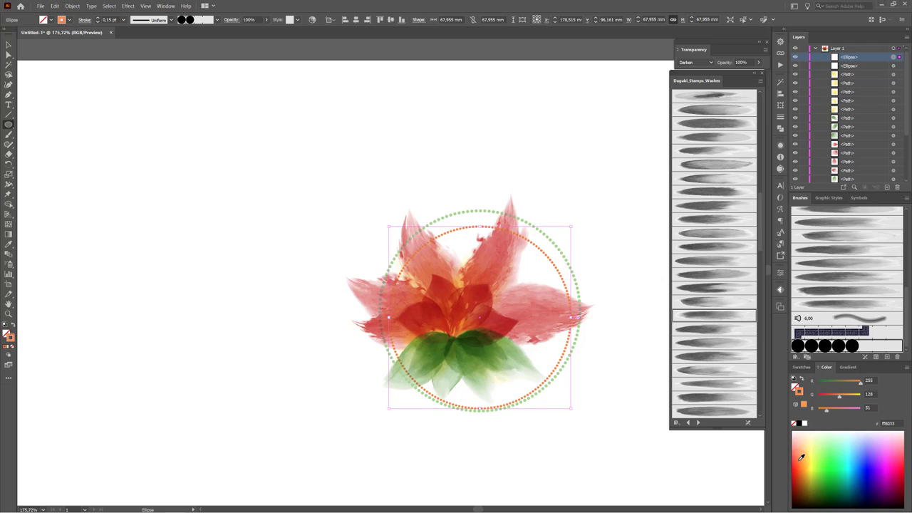
left_click(798, 455)
- Select both dotted rings and scale them together proportionally to about 67 mm in diameter
scroll(504, 364, "up", 4)
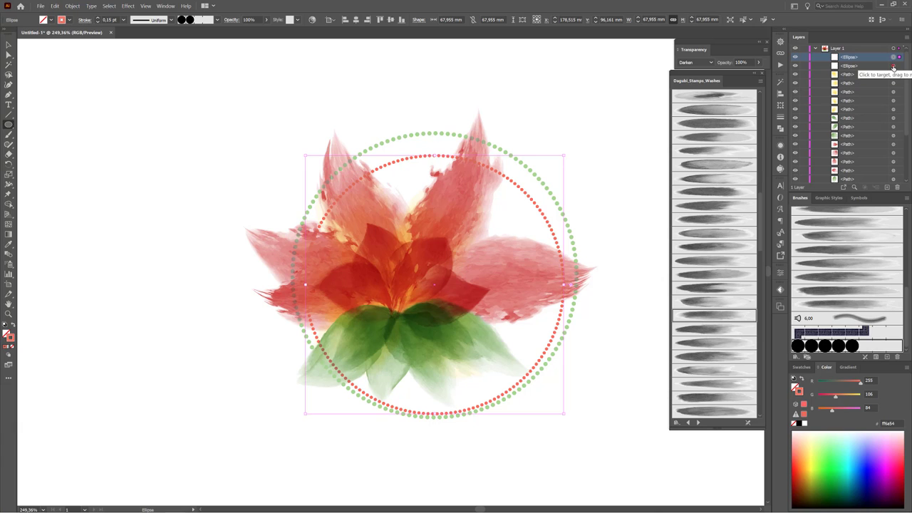
left_click(894, 67, "shift")
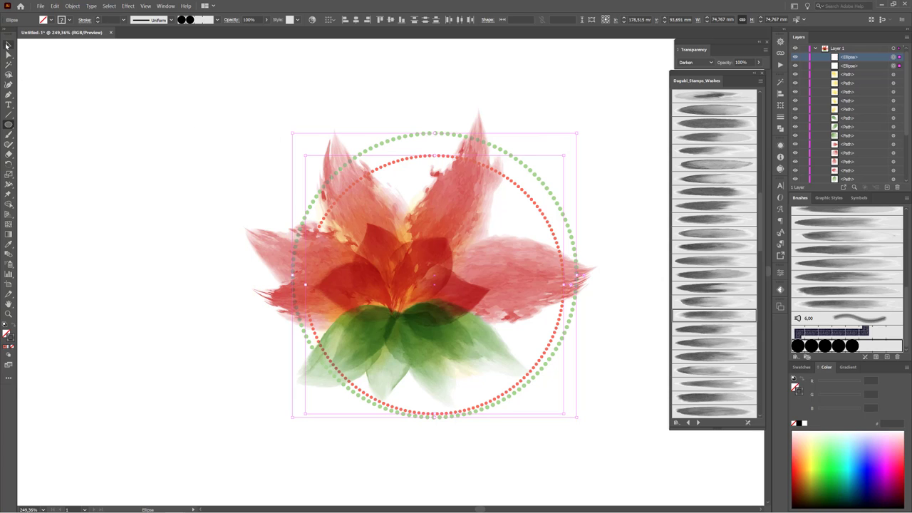
left_click(8, 45)
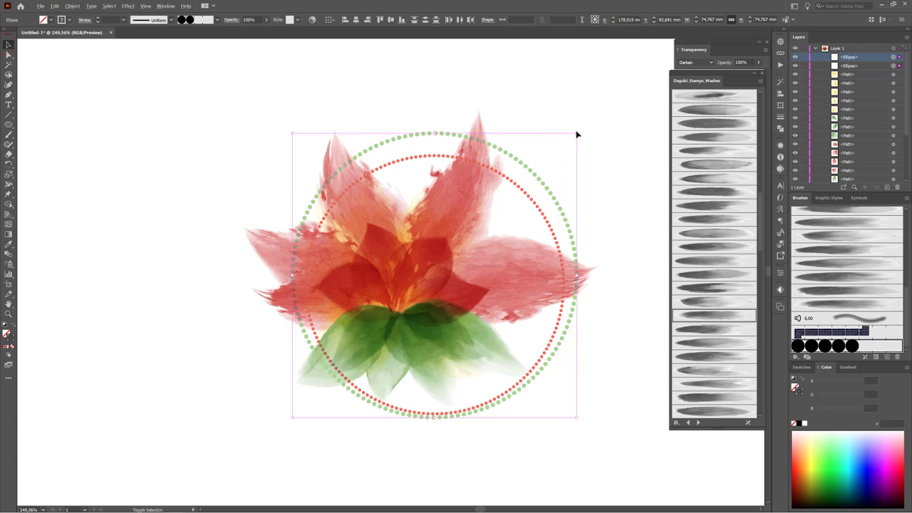
left_click_drag(576, 133, 548, 161)
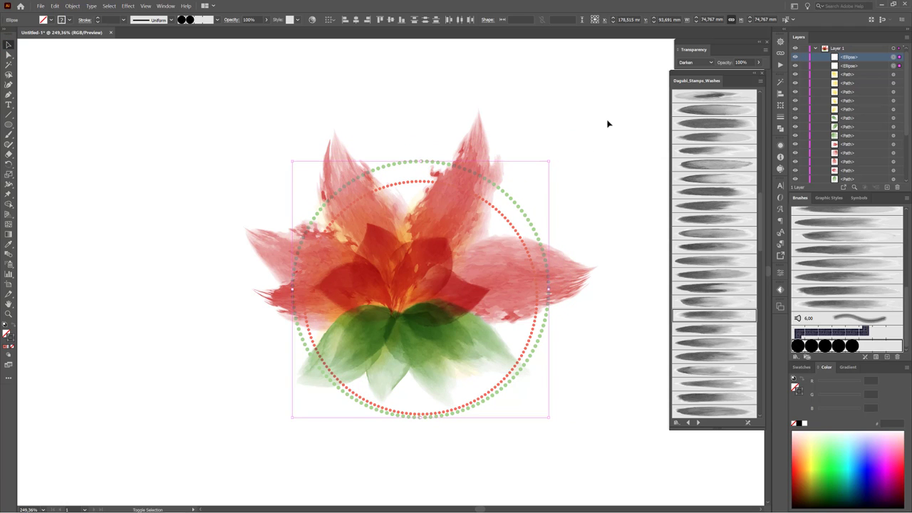
- Shift both dotted rings up about 4 mm over the flower
key("Up")
key("Up")
key("Up")
key("Up")
key("Up")
key("Up")
key("Up")
key("Up")
key("Up")
key("Up")
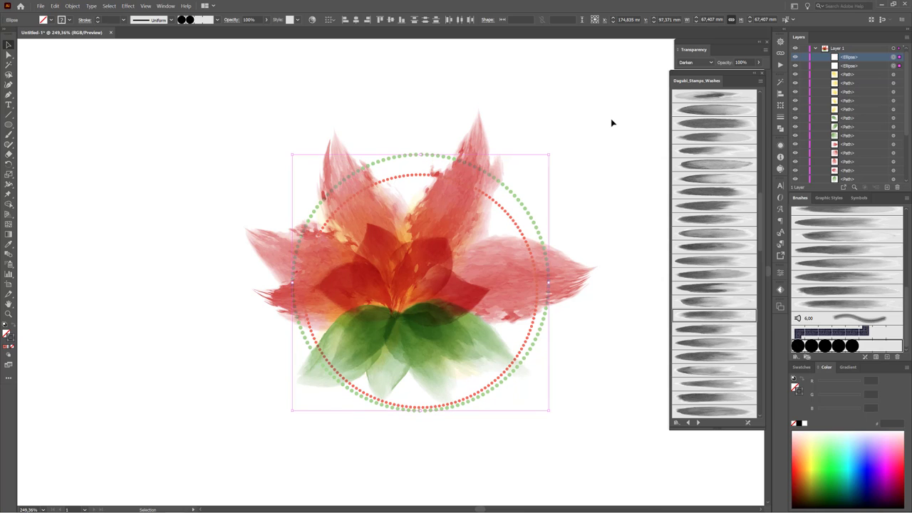
key("Up")
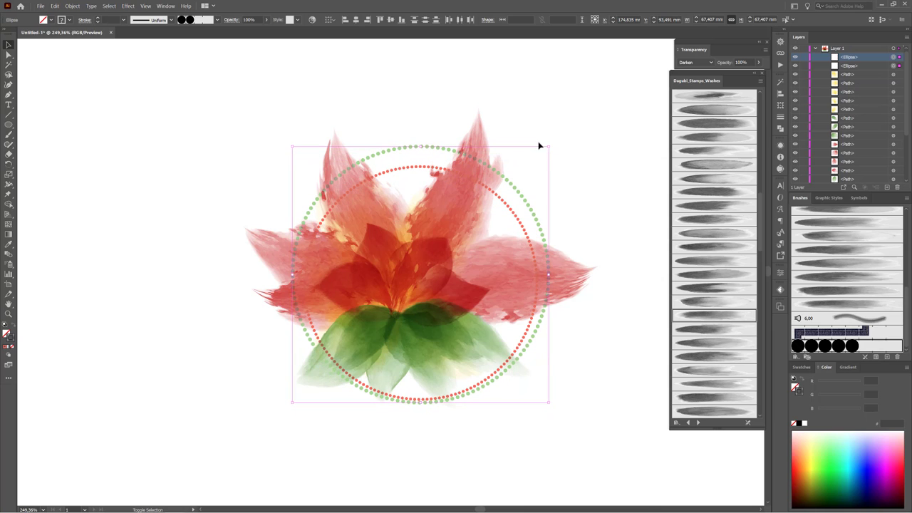
- Scale both dotted rings down to about 65 mm and nudge them up and to the right by about 2 mm each
left_click_drag(550, 146, 542, 151)
key("Up")
key("Up")
key("Up")
key("Up")
key("Up")
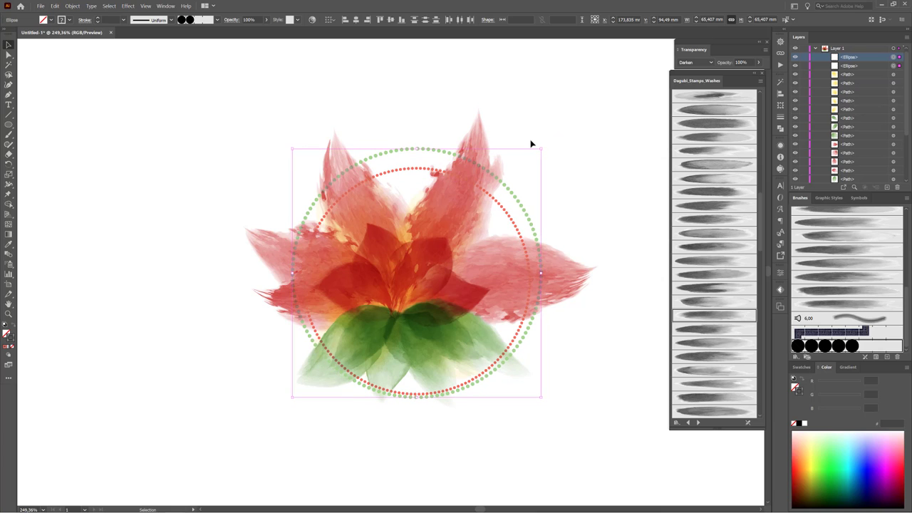
key("Right")
key("Right")
key("Right")
key("Right")
key("Right")
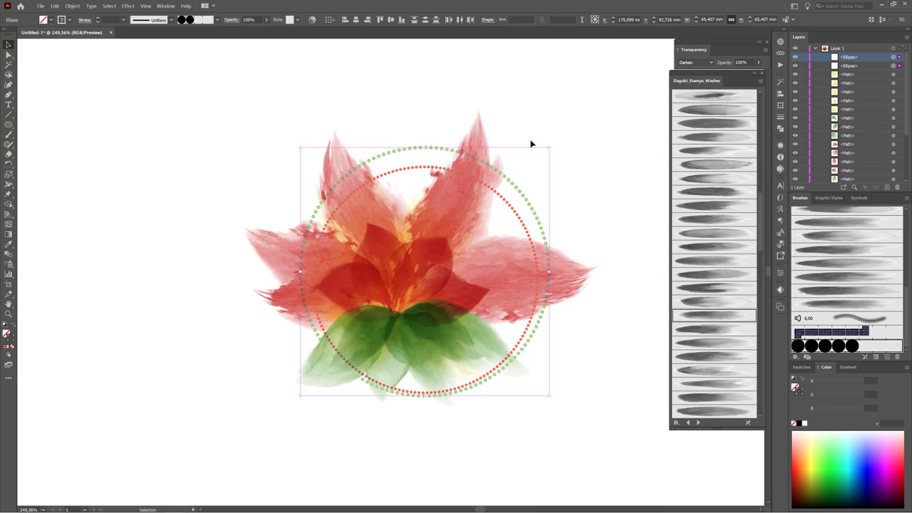
left_click(627, 107)
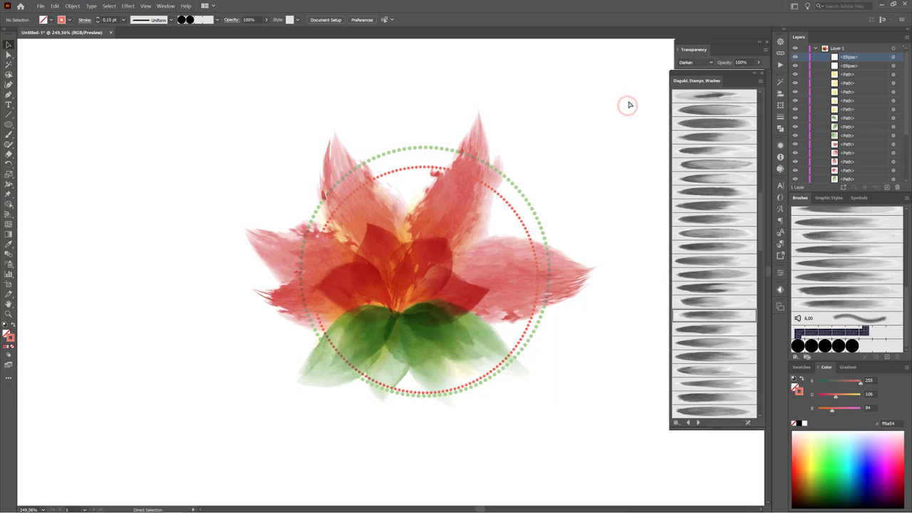
- Select everything on Layer 1 and move the whole artwork down about 14 mm on the artboard, then deselect it
key("ctrl+0")
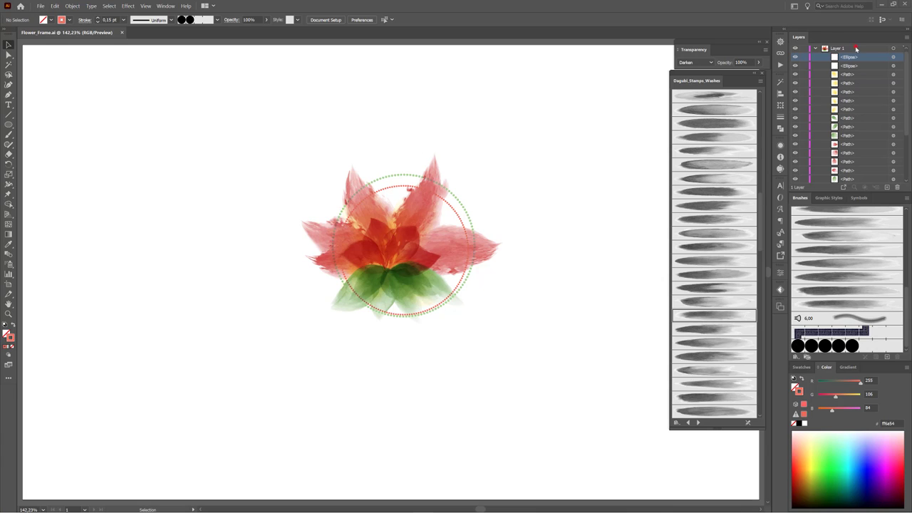
left_click(856, 47)
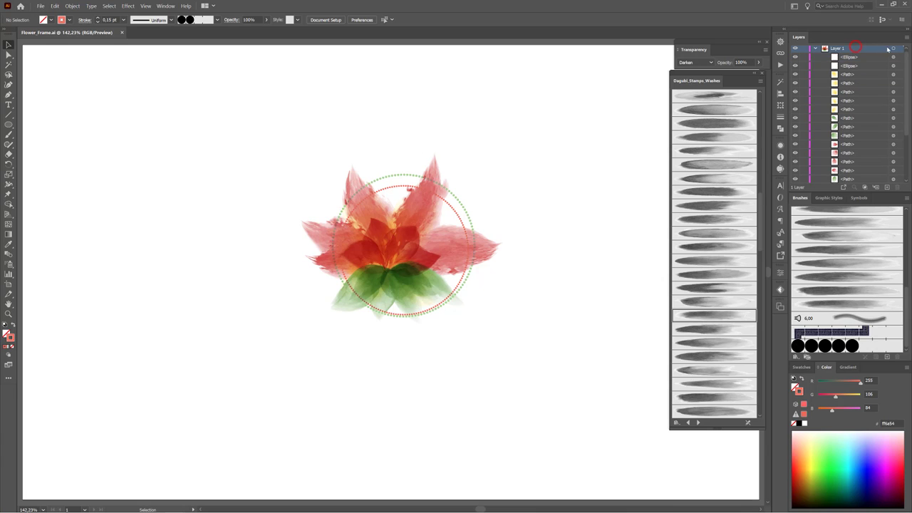
left_click(894, 49)
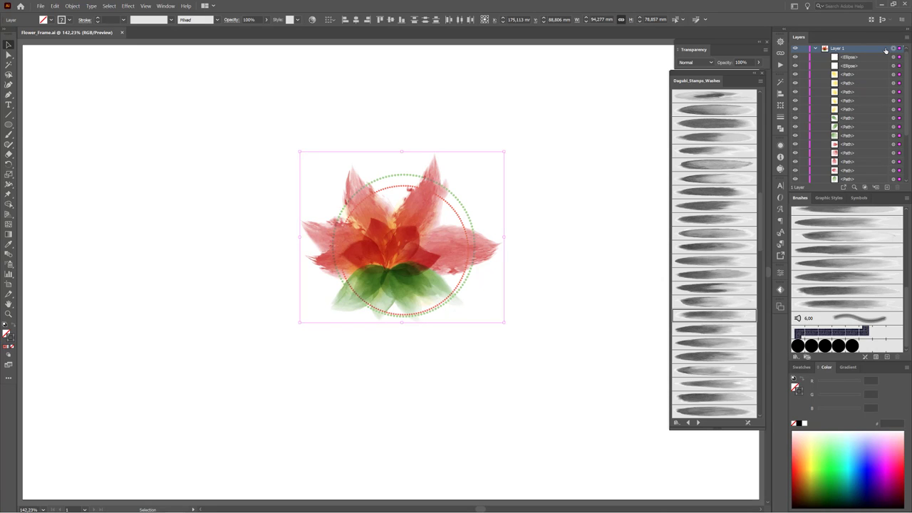
key("shift+Down")
key("shift+Down")
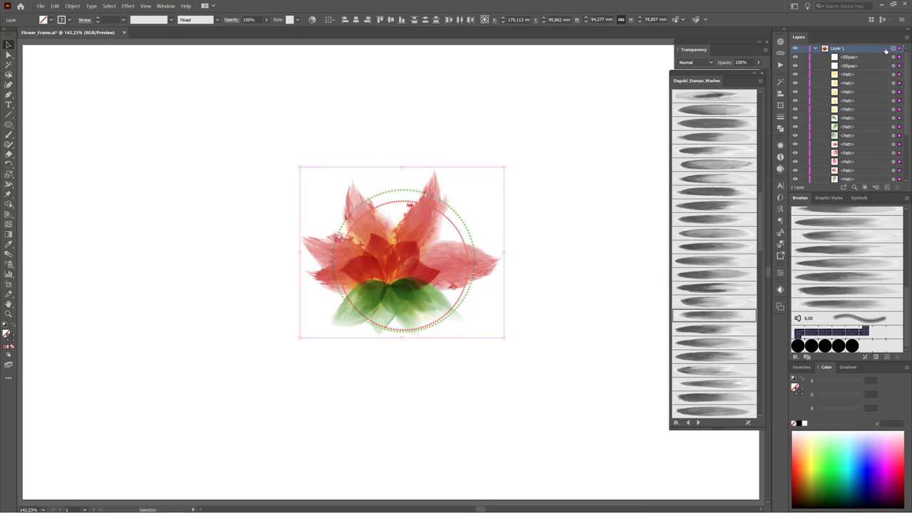
key("shift+Down")
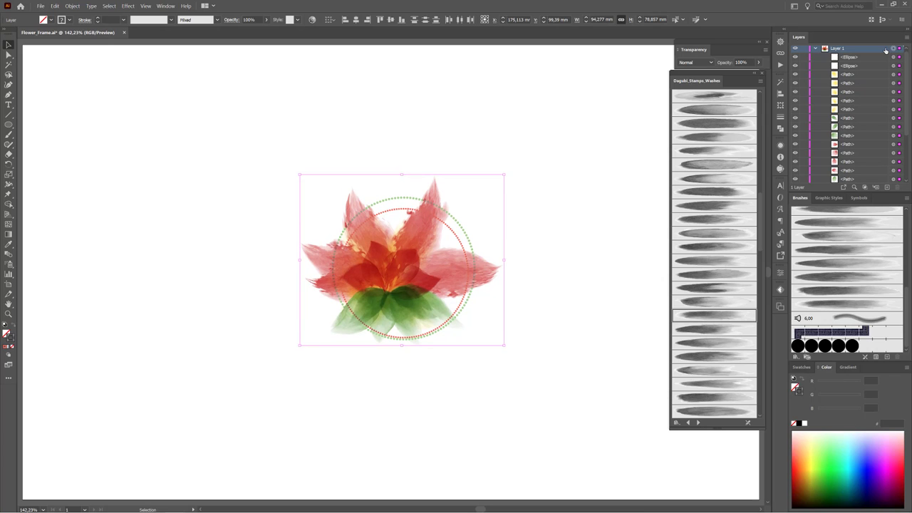
key("shift+Down")
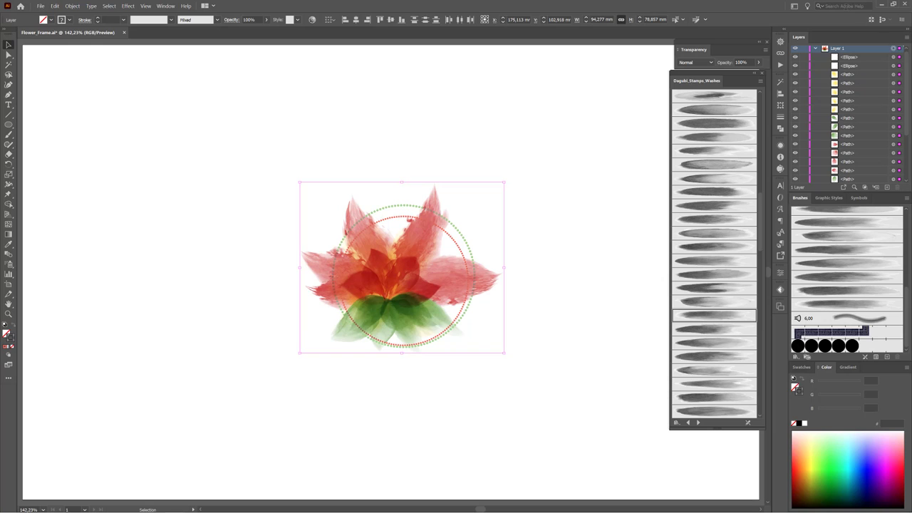
left_click(418, 86)
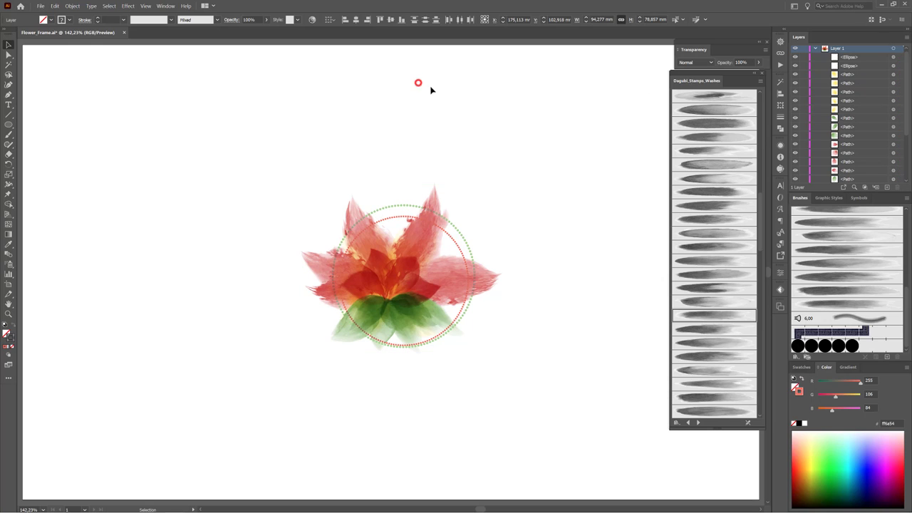
- Draw a vertical line about 124 mm long through the flower and apply the dotted Pattern Brush 1 to it
left_click(11, 115)
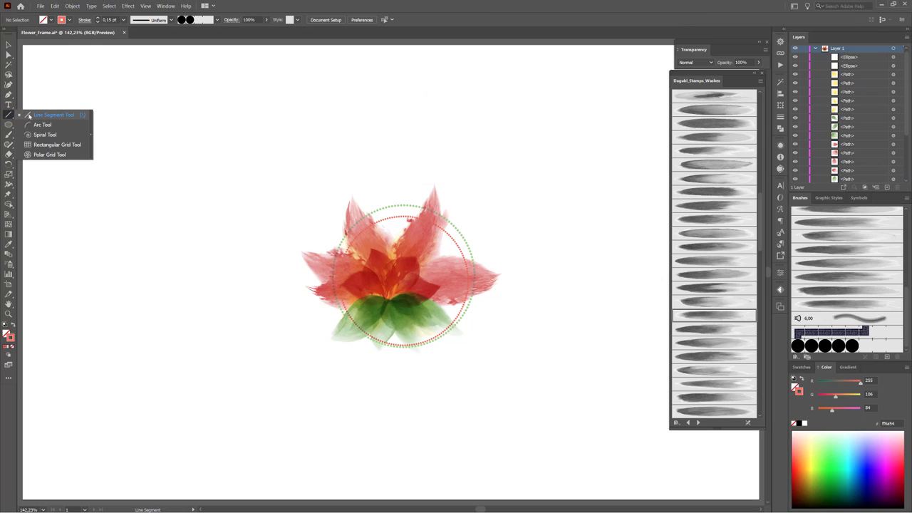
left_click(40, 116)
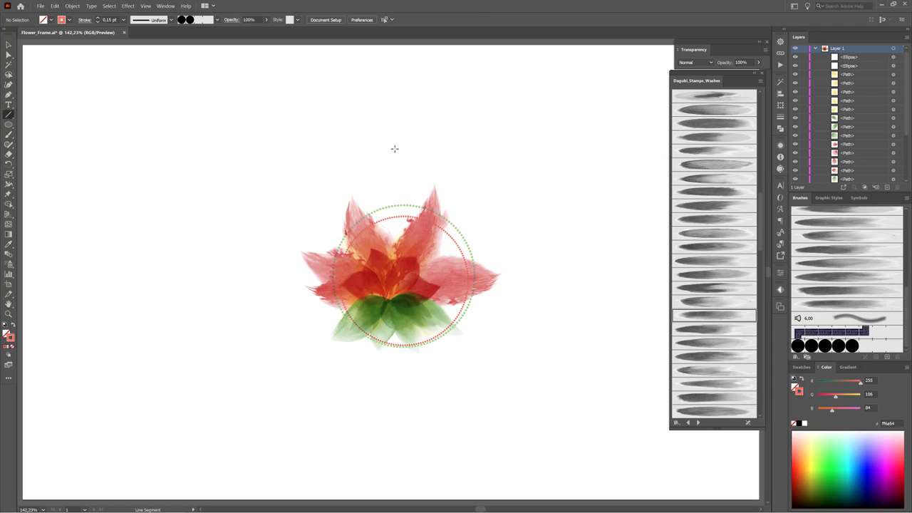
left_click_drag(396, 142, 410, 414)
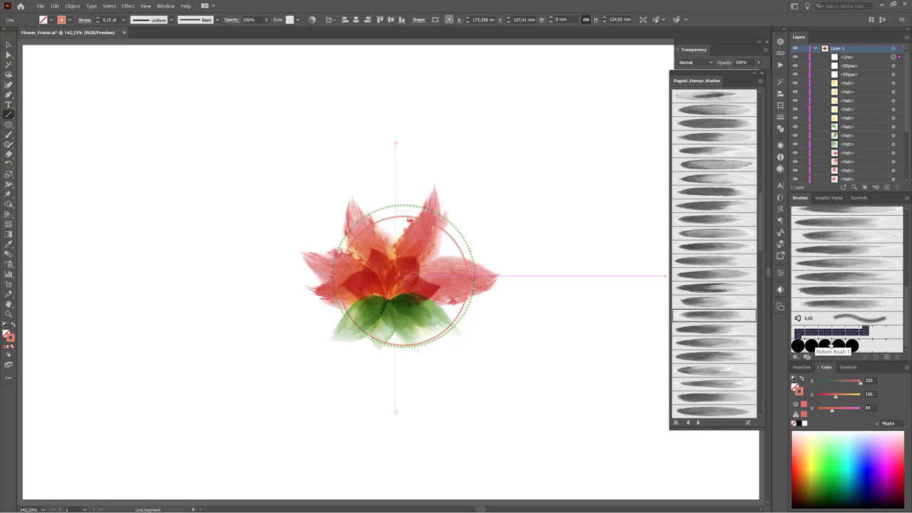
left_click(830, 345)
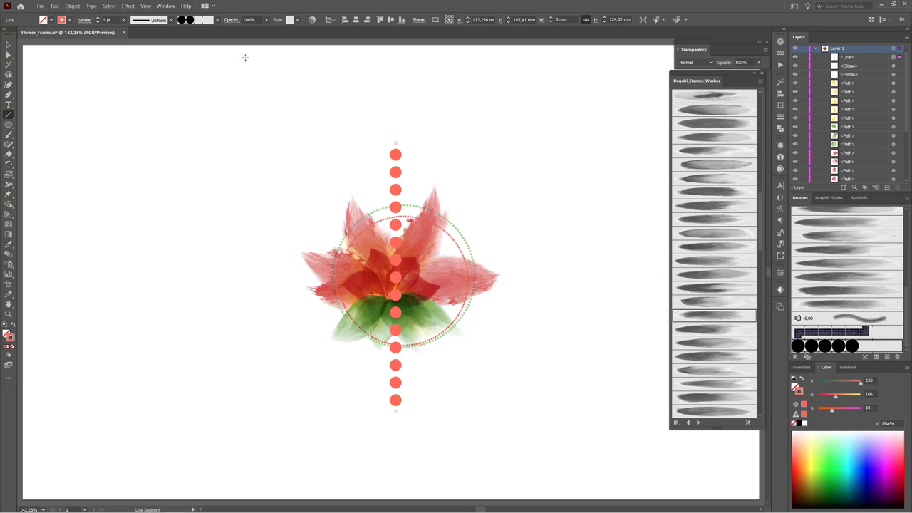
- Thin the dotted line to 0.25 pt and shift it about 4 mm left onto the base of the petals
left_click(98, 22)
left_click(98, 22)
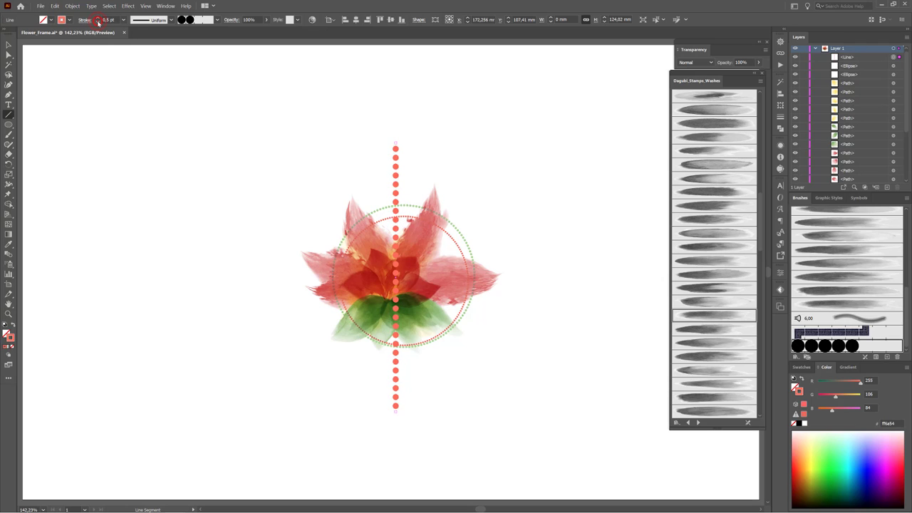
left_click(98, 22)
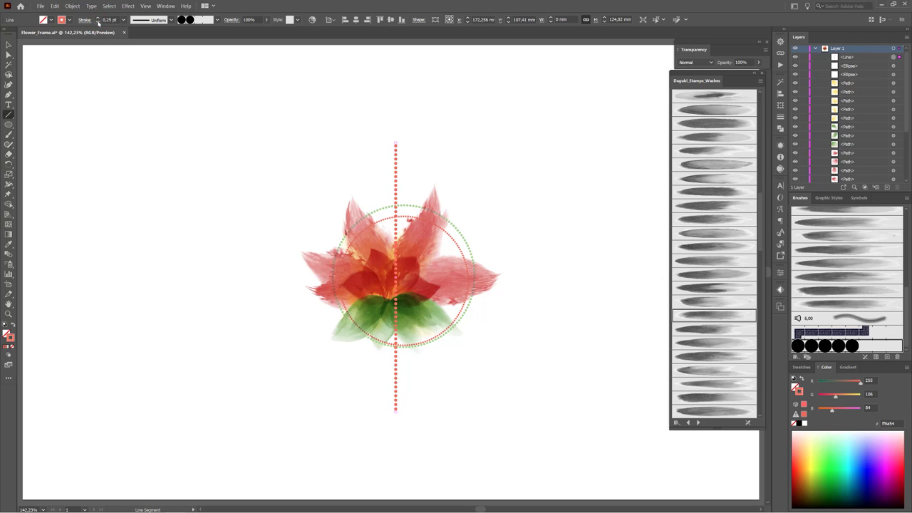
key("Left")
key("Left")
key("Left")
key("Left")
key("Left")
key("Left")
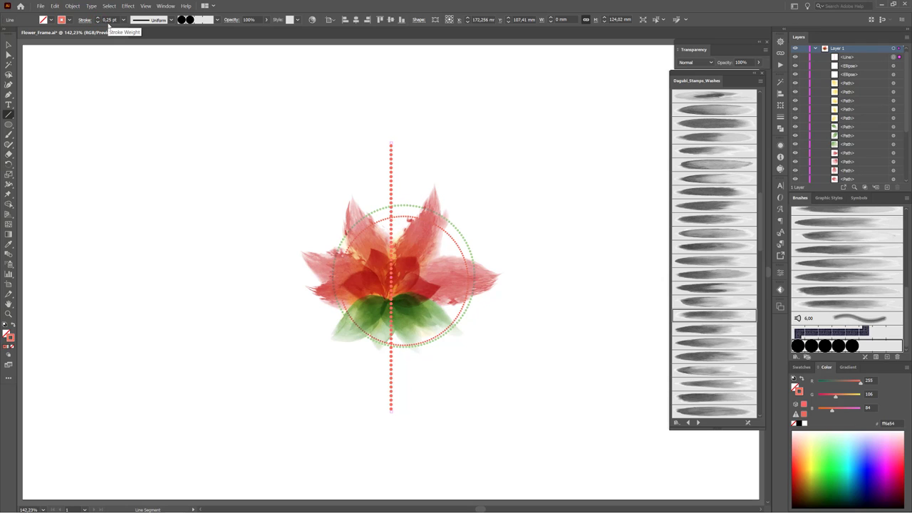
key("Left")
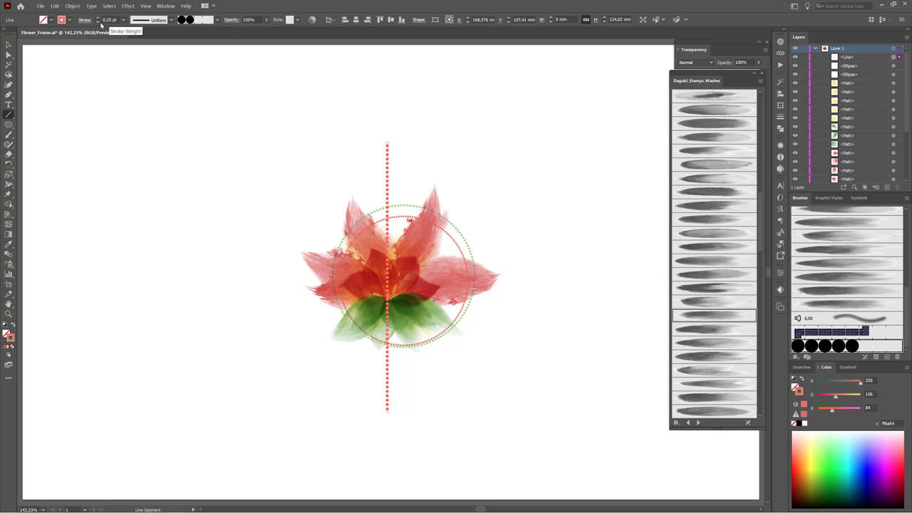
- Set the dotted line's stroke weight to 0.2 pt and recolor it with a dark gray swatch
left_click(97, 22)
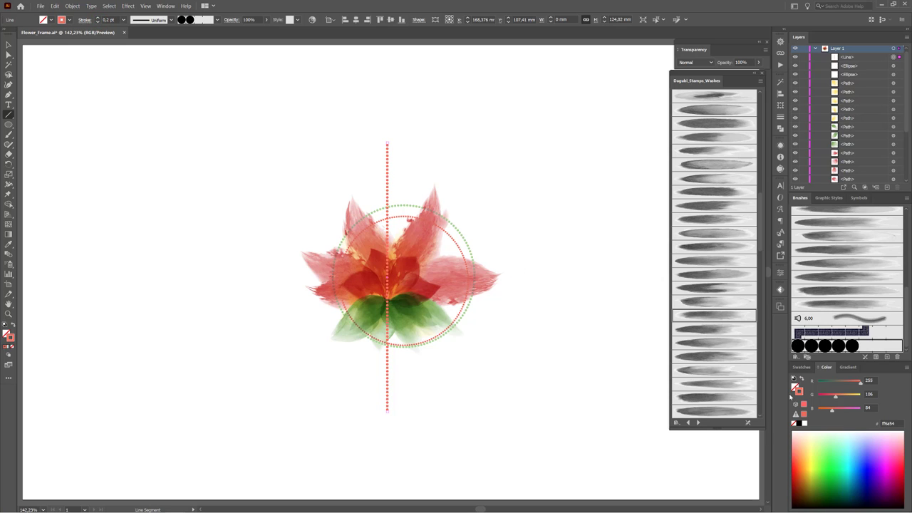
left_click(803, 367)
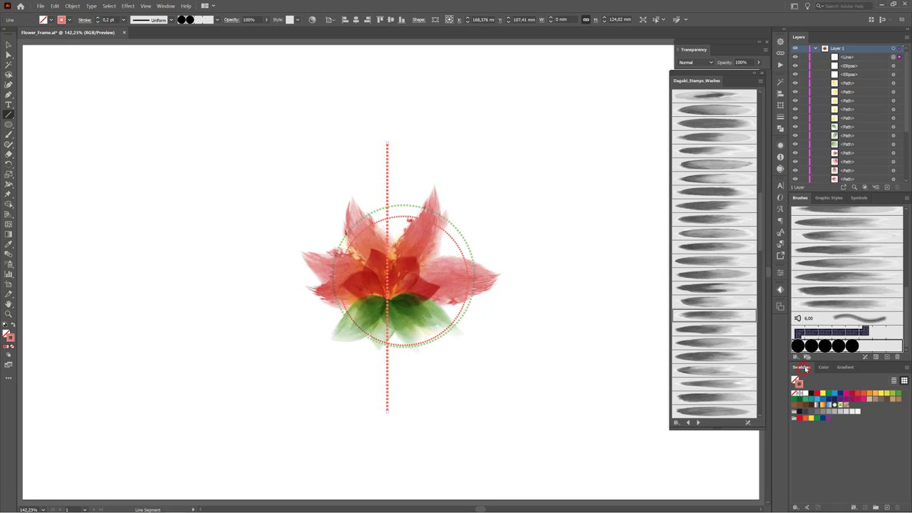
left_click(818, 412)
- Erase the middle section of the vertical dotted line where it crosses the flower inside the rings
key("z")
mouse_move(426, 270)
left_mouse_down()
mouse_move(457, 278)
mouse_move(464, 257)
left_mouse_up()
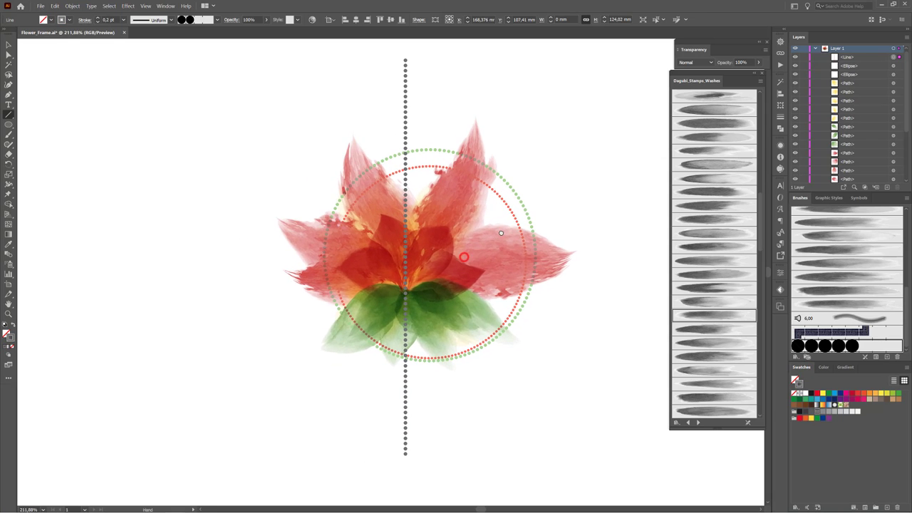
key("backslash")
scroll(463, 245, "down", 5)
scroll(489, 214, "up", 4)
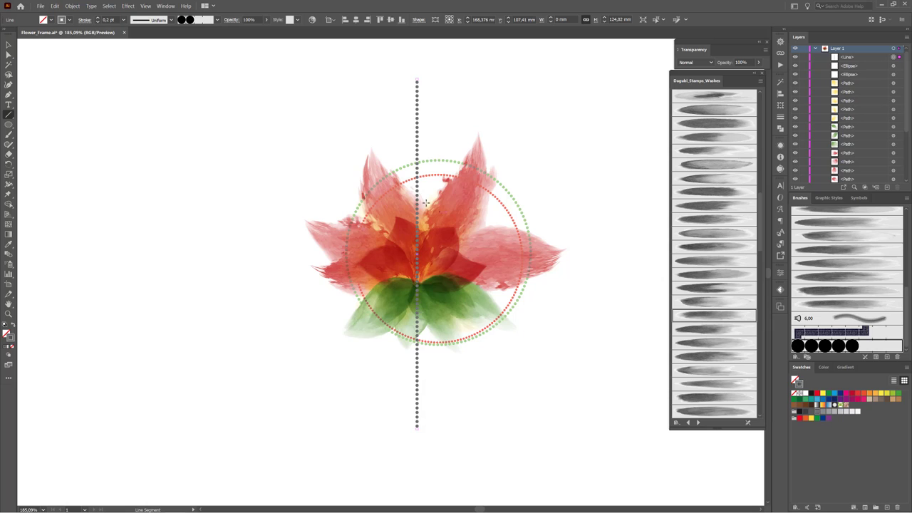
left_click(9, 154)
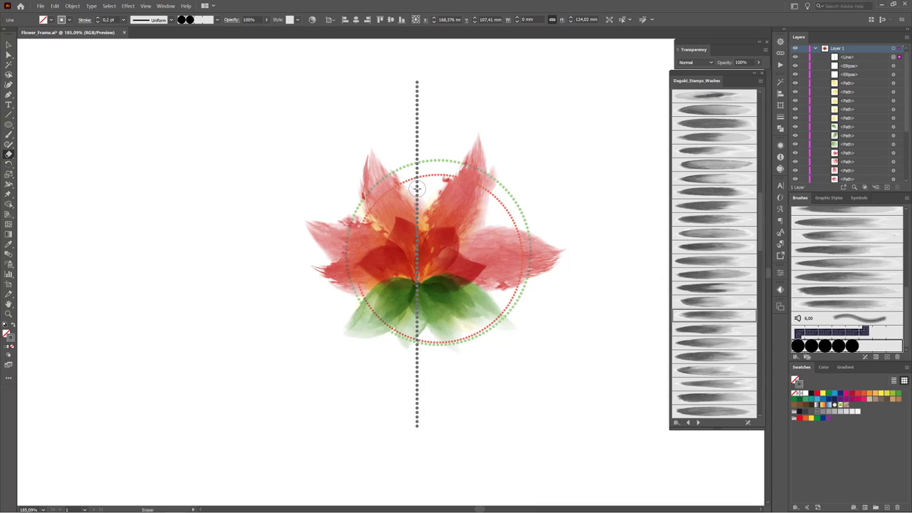
key("v")
left_click(401, 65)
key("shift+e")
left_click_drag(417, 187, 420, 335)
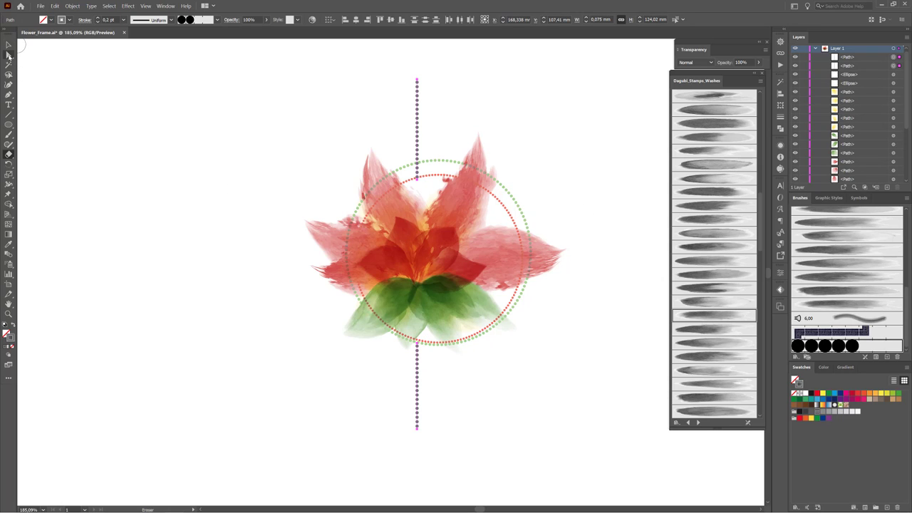
- Select only the upper dotted line segment and reduce its stroke weight to 0.15 pt
left_click_drag(9, 55, 42, 69)
left_click_drag(385, 73, 456, 224)
key("ctrl+space")
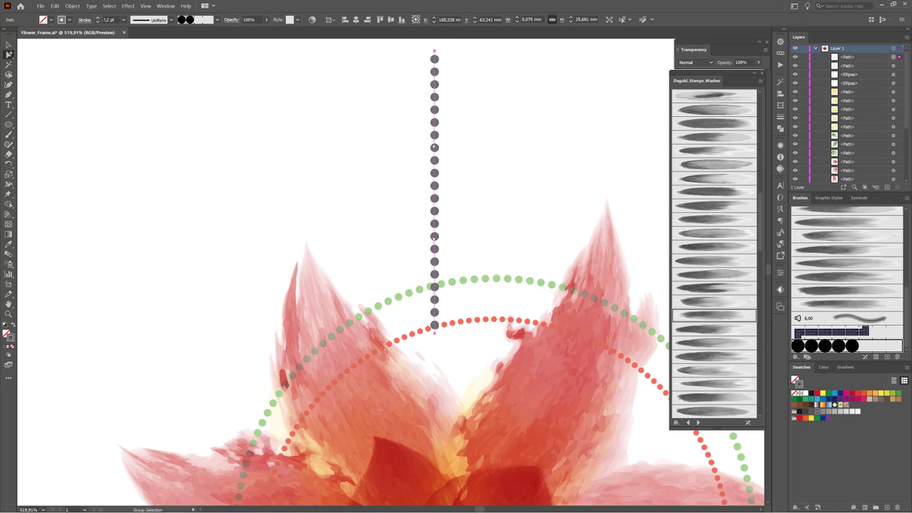
left_click(108, 19)
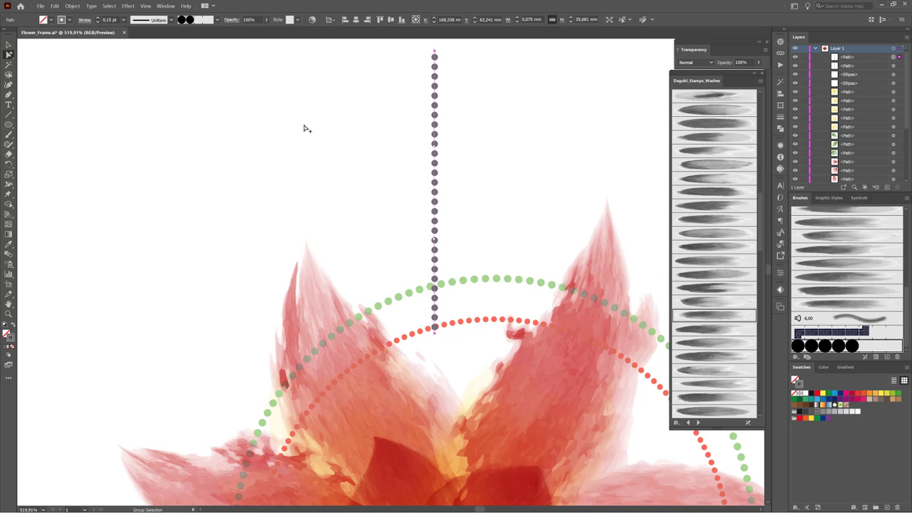
- Move the lower end anchor of the upper dotted line up about 1 mm to meet the red dotted ring
left_click(9, 55)
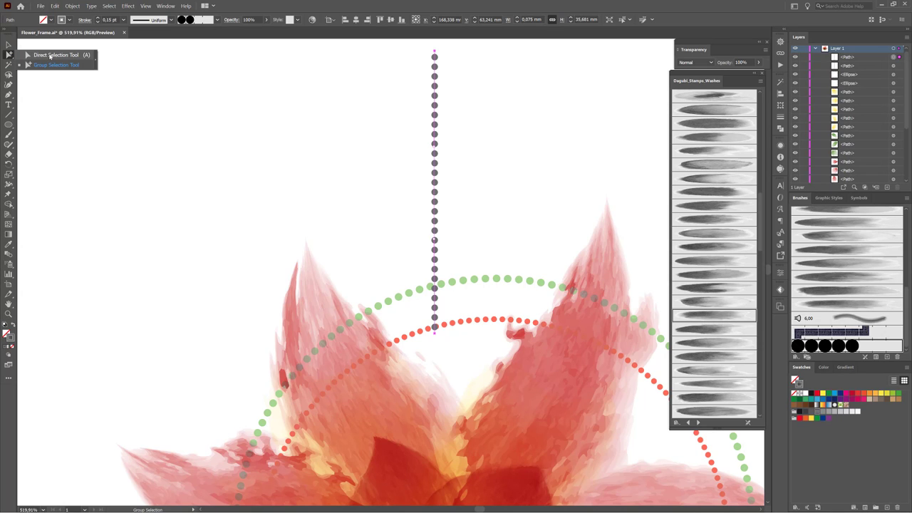
left_click(50, 56)
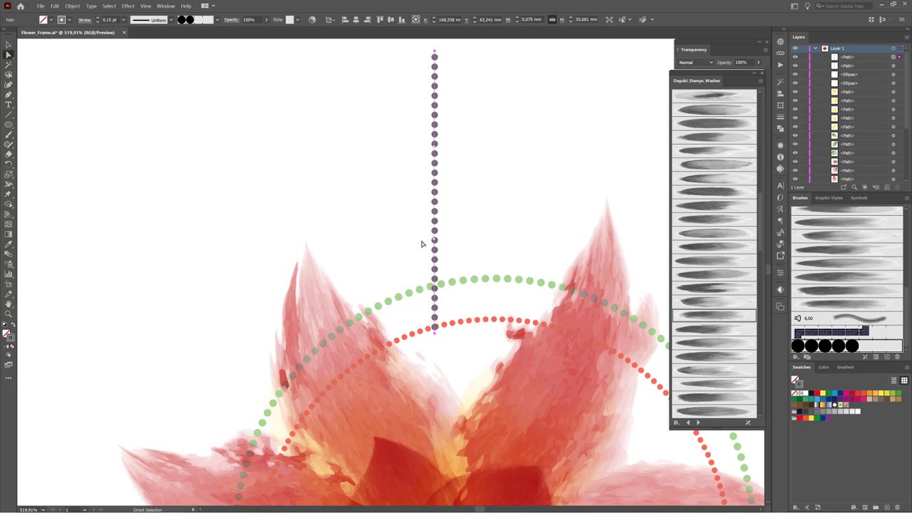
left_click(435, 335)
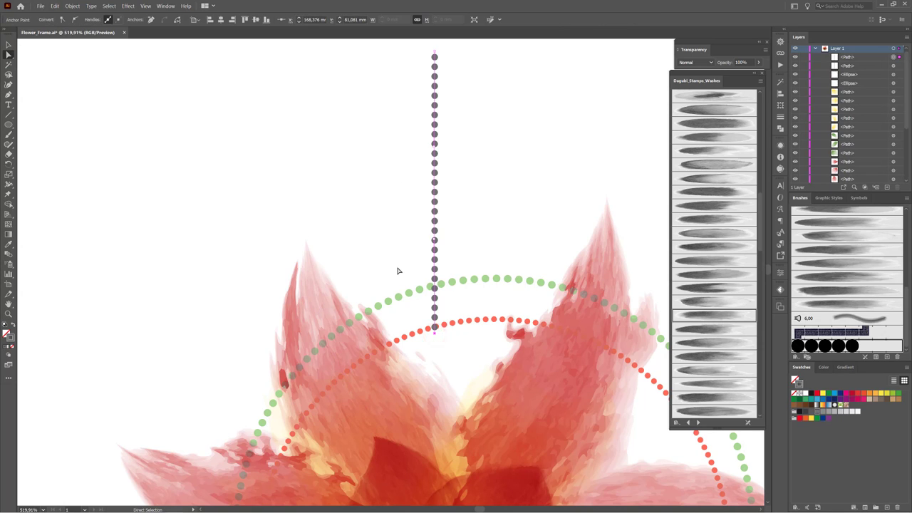
key("Up")
key("Up")
left_click_drag(526, 354, 462, 162)
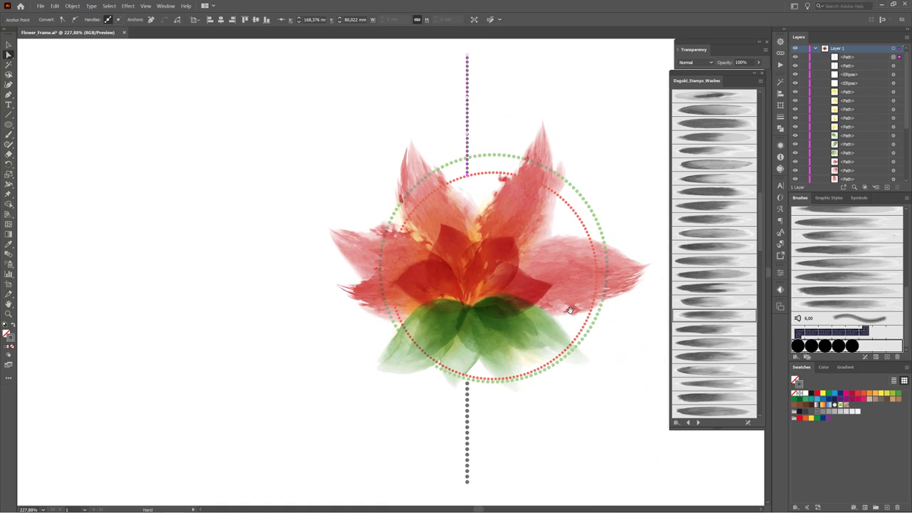
mouse_move(555, 290)
left_mouse_down()
mouse_move(546, 266)
mouse_move(541, 292)
left_mouse_up()
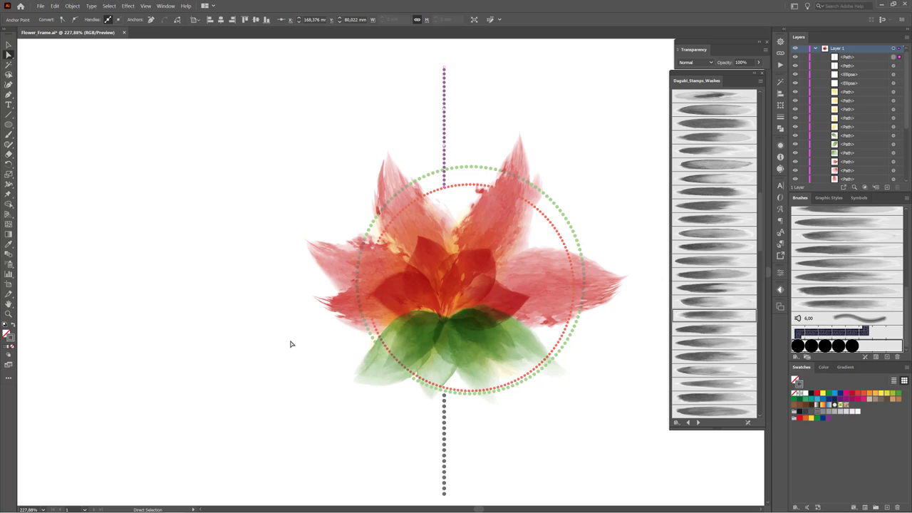
- Take over the green wash brush settings from the lower left leaf for the Paintbrush and set the stroke weight to 0.25 pt
left_click(9, 135)
key("a")
left_click(367, 386)
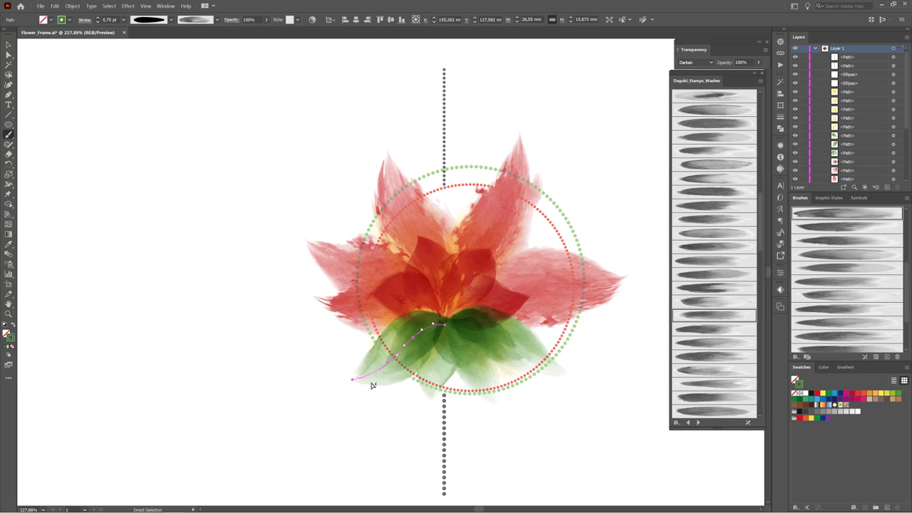
left_click(524, 412, "alt")
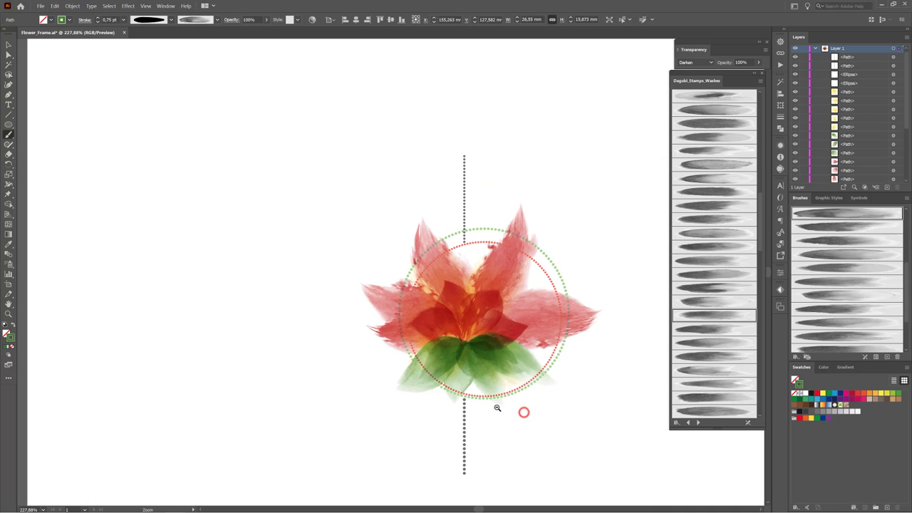
left_click_drag(514, 425, 492, 333)
left_click(458, 371)
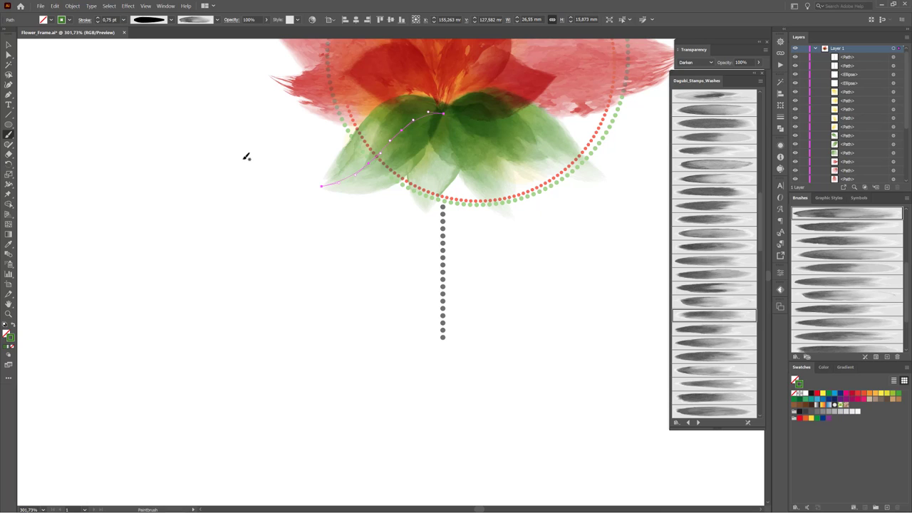
left_click(206, 147, "ctrl")
left_click(125, 21)
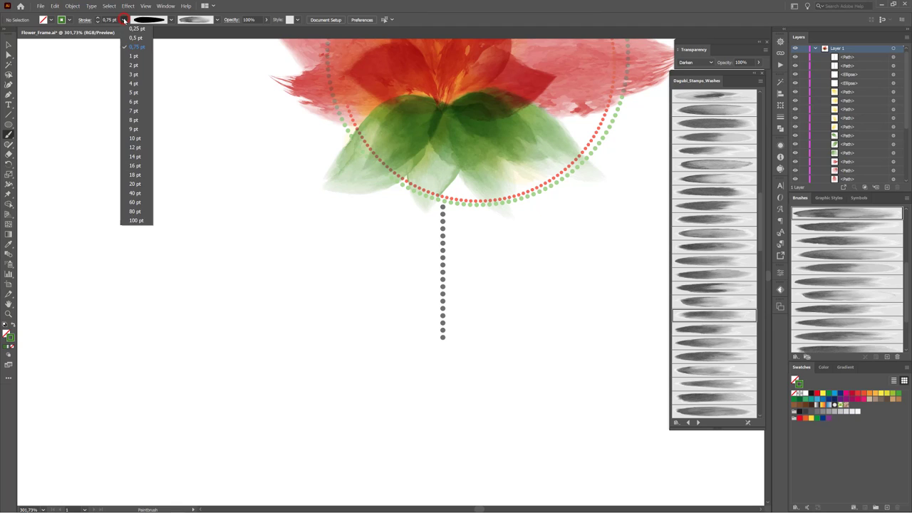
left_click(132, 29)
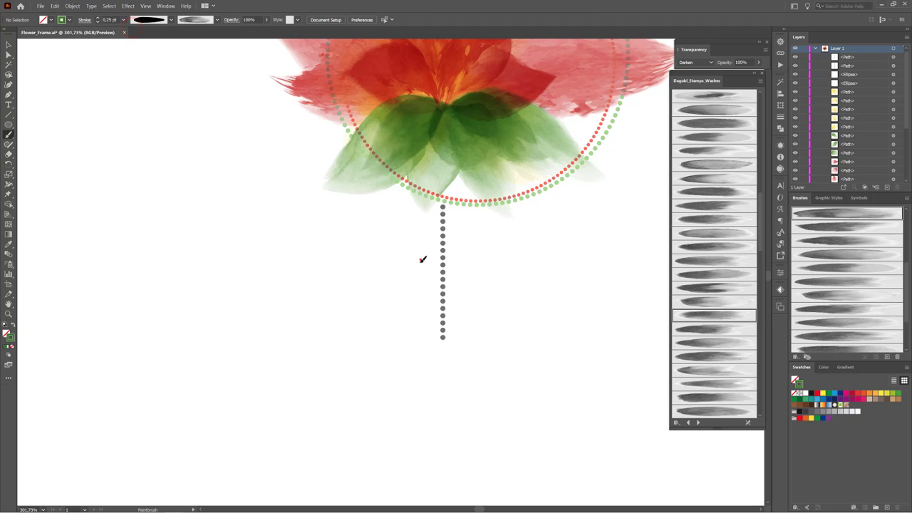
- Paint two green leaves about 14 mm long fanning out from the bottom end of the dotted line, using a different wash brush for the second
mouse_move(421, 259)
left_mouse_down()
mouse_move(385, 324)
mouse_move(432, 342)
mouse_move(426, 366)
mouse_move(440, 370)
left_mouse_up()
left_click(534, 364)
left_click(564, 375)
key("b")
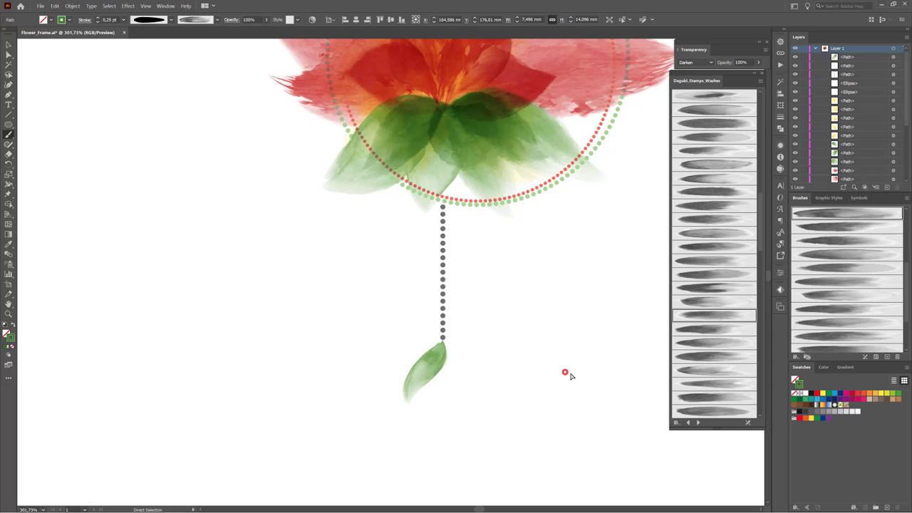
left_click(715, 276)
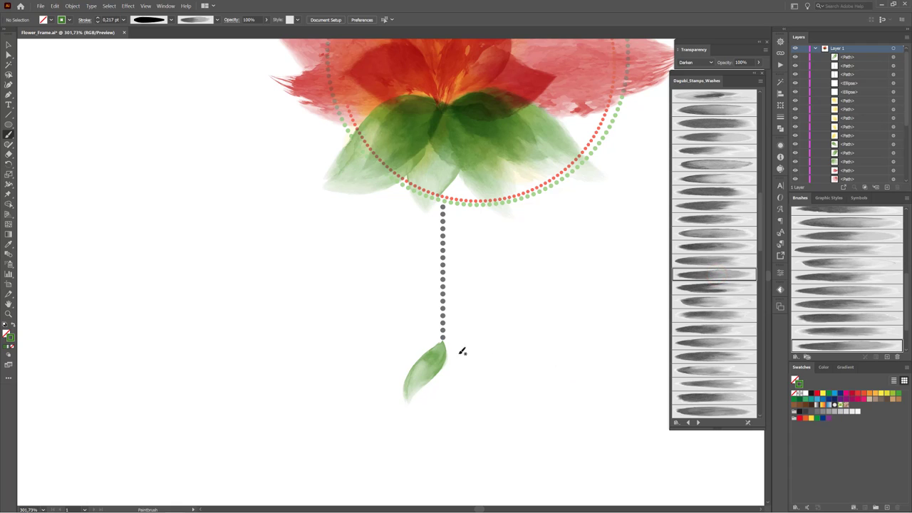
mouse_move(443, 345)
left_mouse_down()
mouse_move(470, 405)
mouse_move(465, 369)
left_mouse_up()
left_click(549, 349)
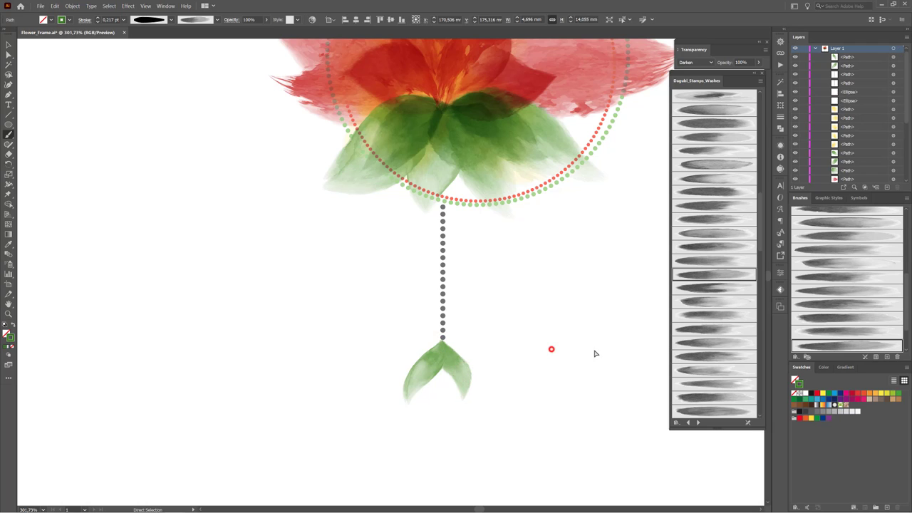
- Paint a middle leaf about 11 mm long between the two bottom leaves with another wash brush at 0.2 pt and shift it slightly down
left_click(720, 234)
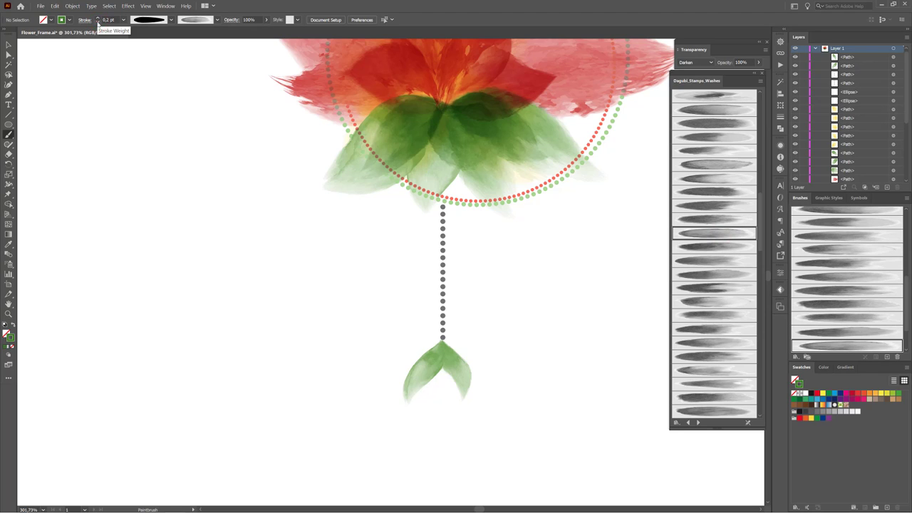
left_click(97, 22)
left_click_drag(445, 350, 443, 402)
left_click(443, 381, "ctrl")
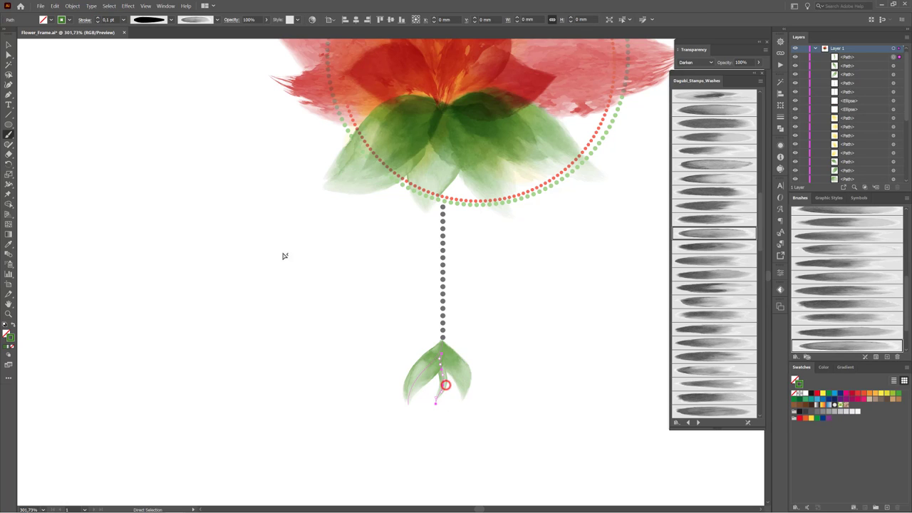
left_click(98, 20)
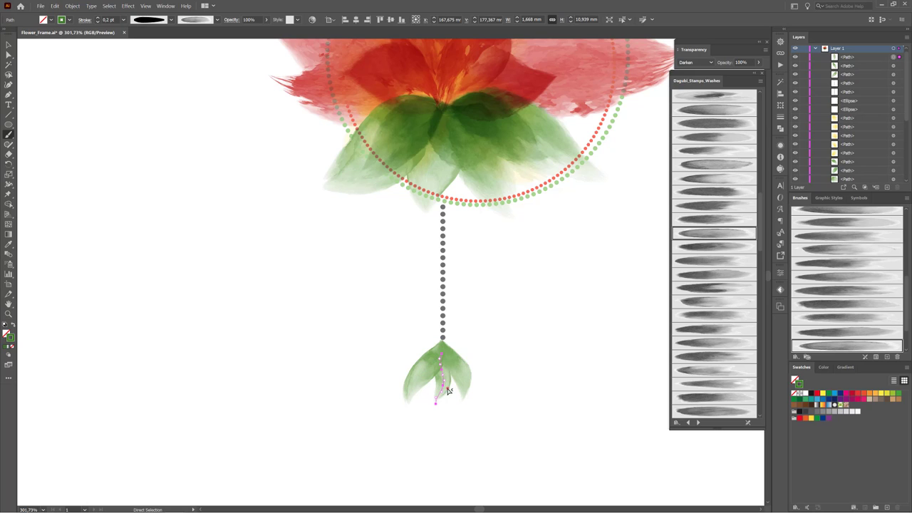
mouse_move(448, 391)
left_mouse_down()
mouse_move(444, 407)
mouse_move(452, 401)
left_mouse_up()
left_click(558, 303)
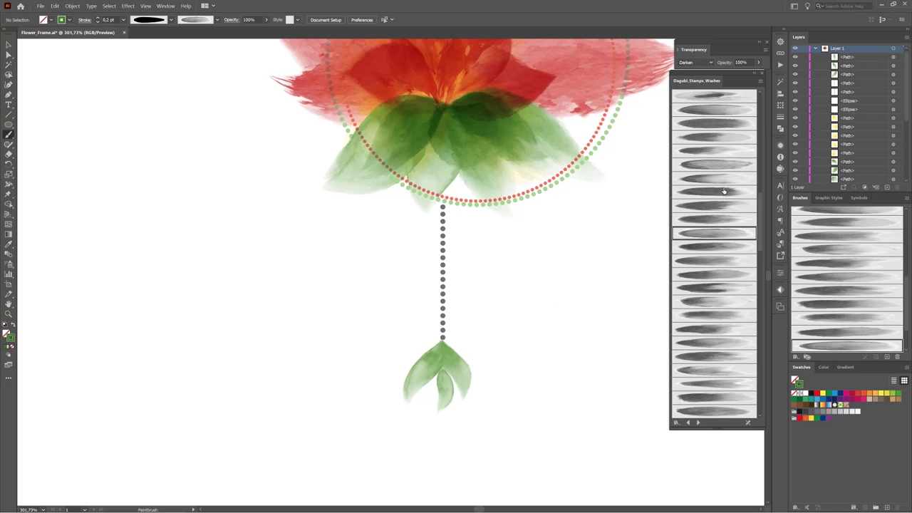
- Paint three small green leaves on alternating sides of the lower dotted line with another wash brush
left_click(713, 137)
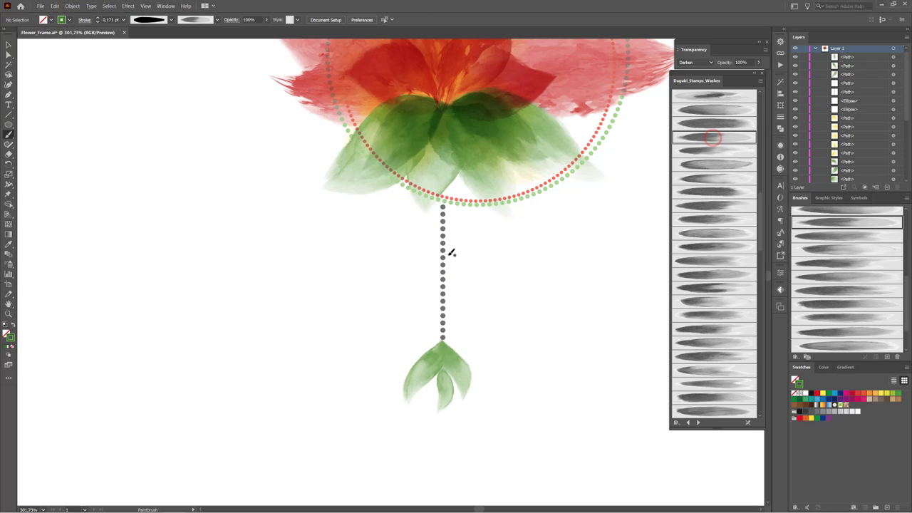
mouse_move(447, 253)
left_mouse_down()
mouse_move(468, 272)
mouse_move(473, 297)
left_mouse_up()
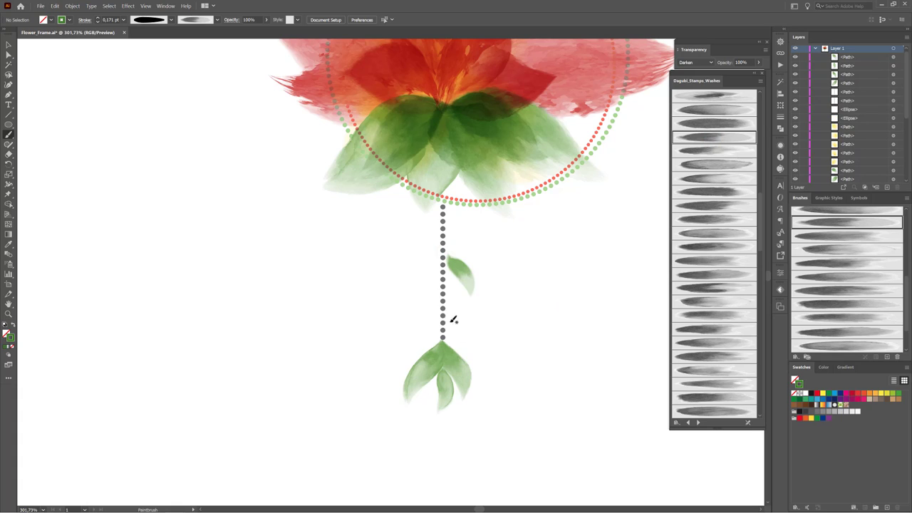
left_click_drag(441, 218, 417, 264)
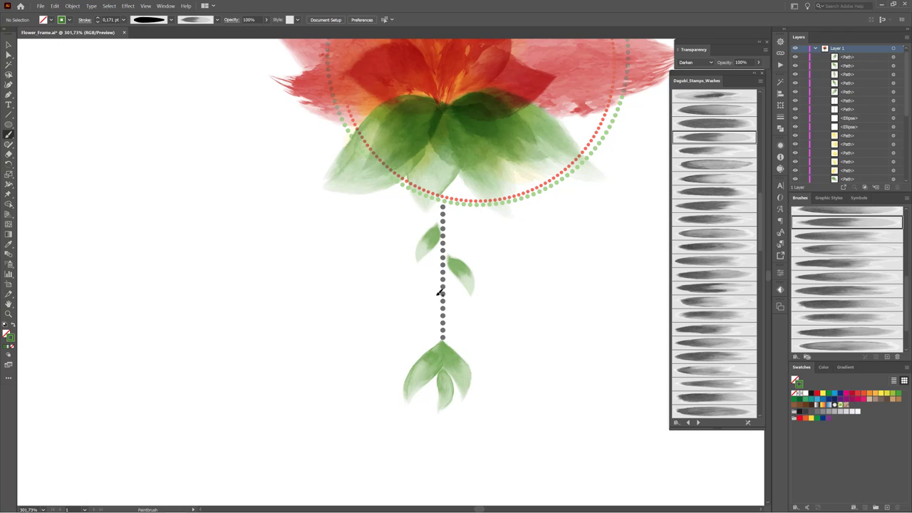
left_click_drag(430, 308, 423, 342)
left_click(436, 316)
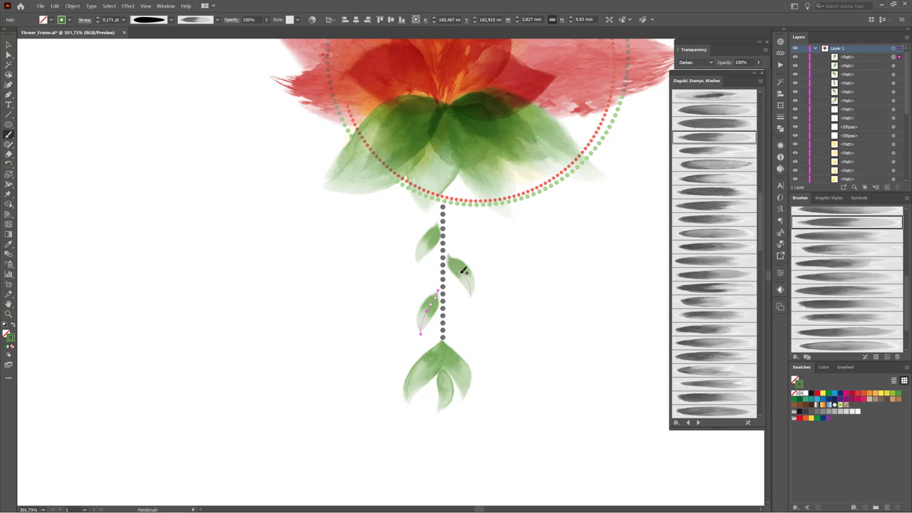
- Apply a lighter wash brush to the lowest side leaf on the left of the dotted line and deselect it
left_click(612, 314, "ctrl")
left_click(434, 311, "ctrl")
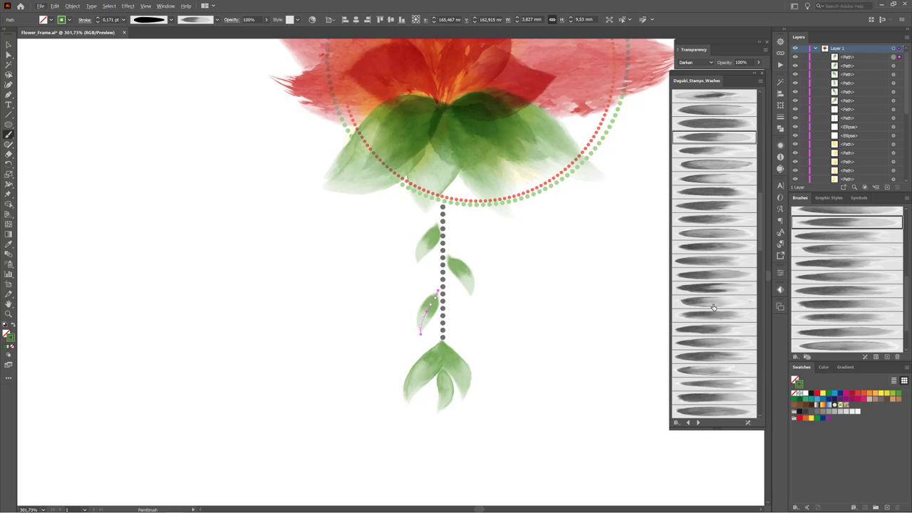
left_click(715, 371)
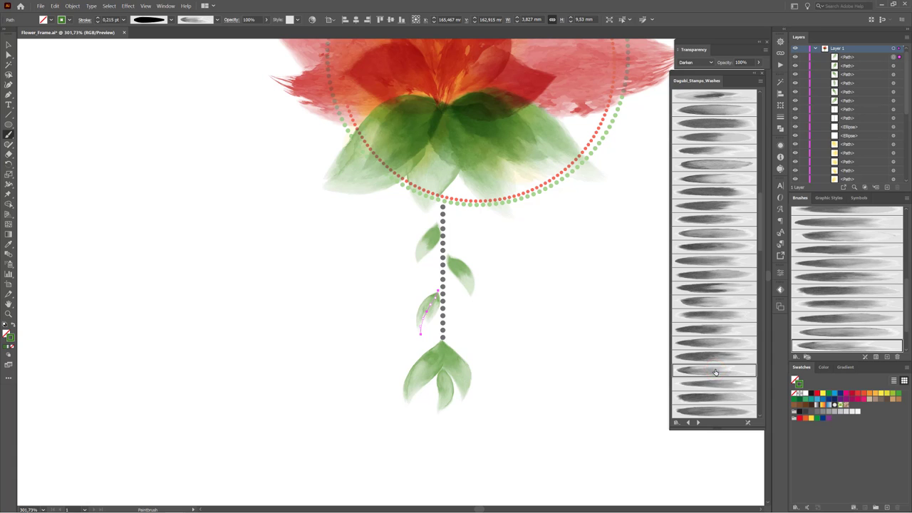
left_click(597, 301, "ctrl")
- Paint three small green leaves on alternating sides of the upper dotted line, using a different wash brush for each
scroll(585, 257, "up", 5)
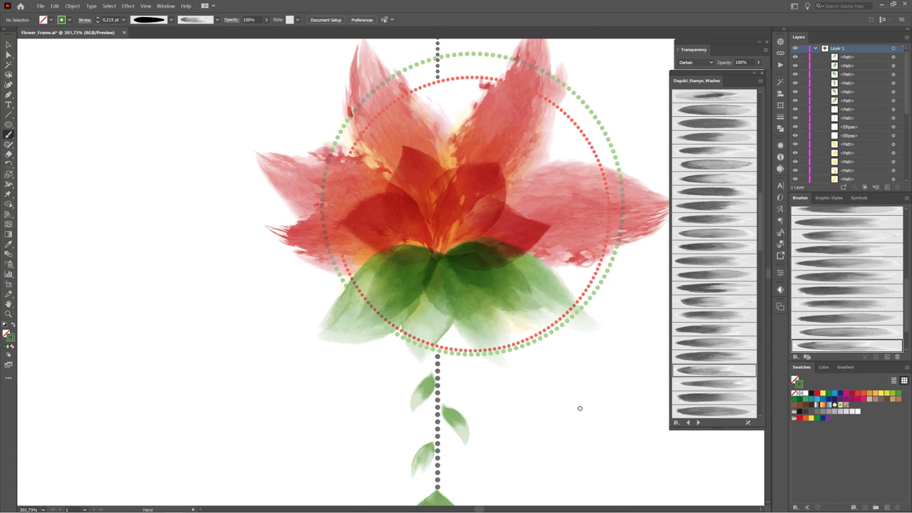
scroll(459, 176, "up", 5)
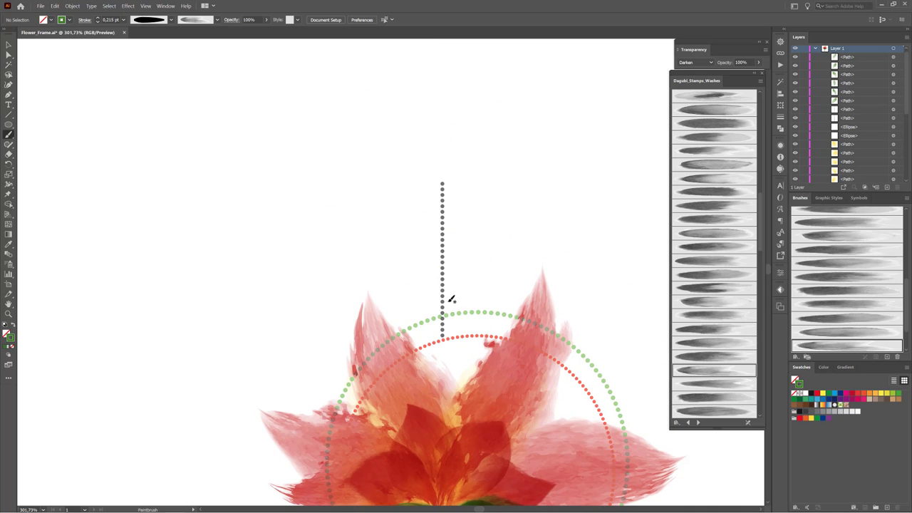
left_click_drag(448, 308, 474, 262)
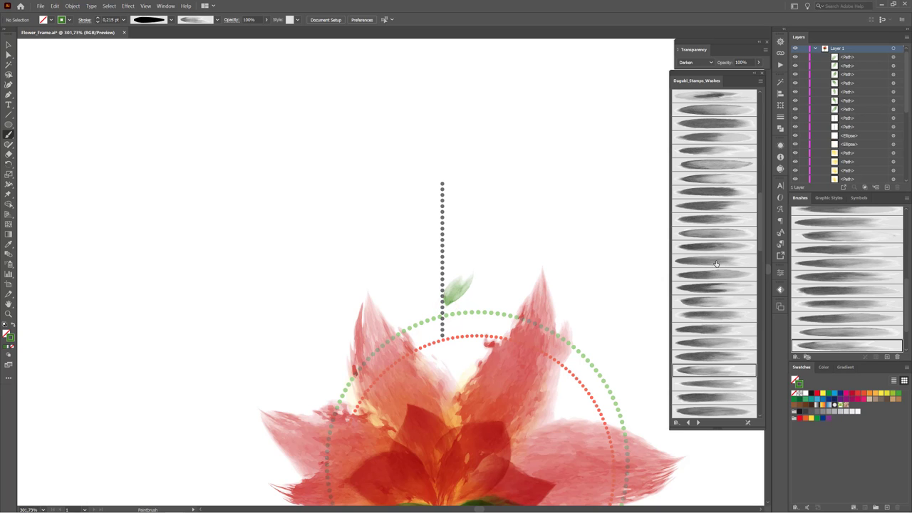
left_click(717, 208)
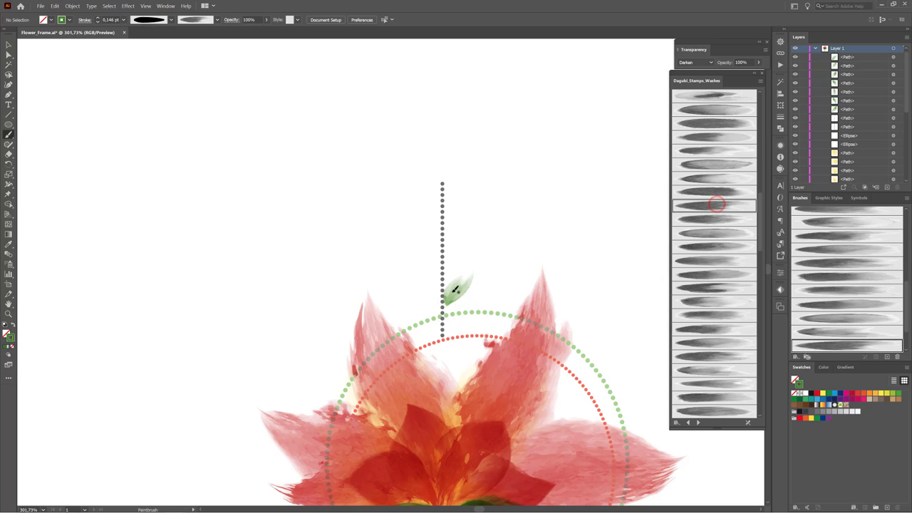
left_click_drag(438, 283, 415, 244)
left_click(722, 265)
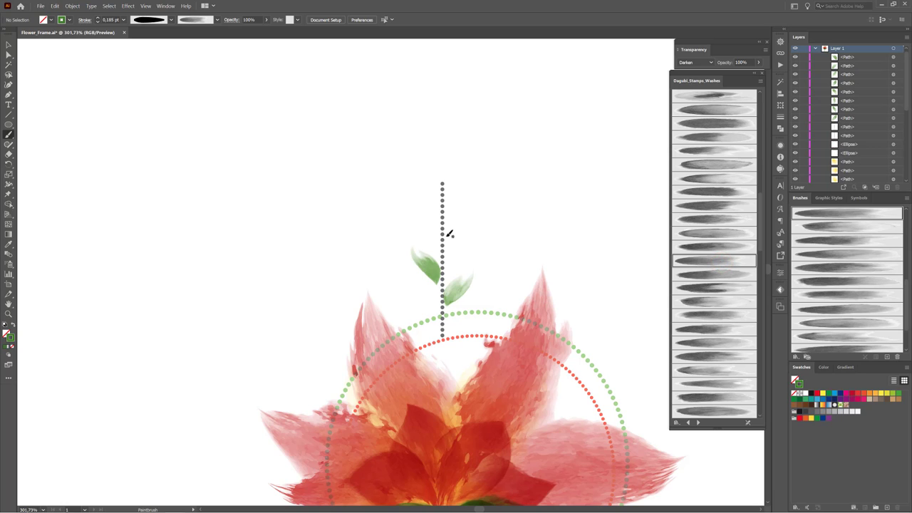
left_click_drag(449, 234, 461, 198)
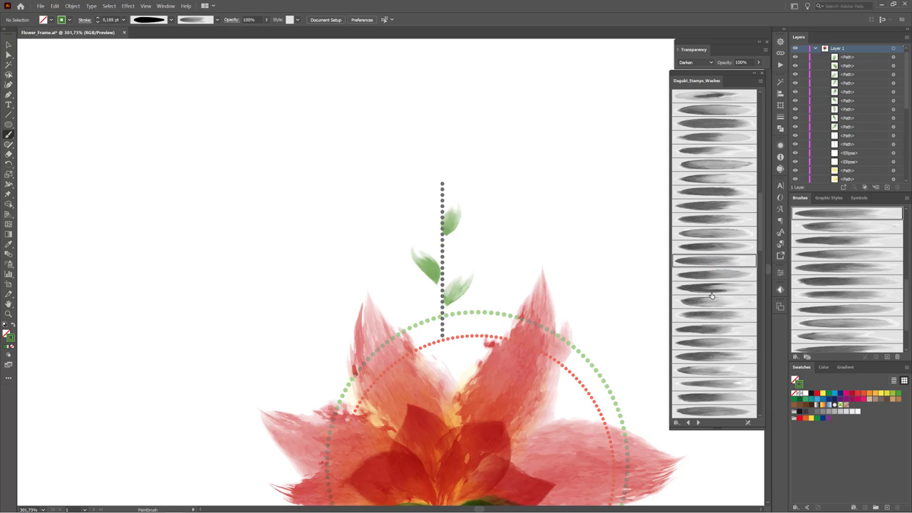
- Paint a fourth small green leaf left of the upper dotted line with another wash brush and shift the two highest leaves slightly down
scroll(711, 327, "down", 5)
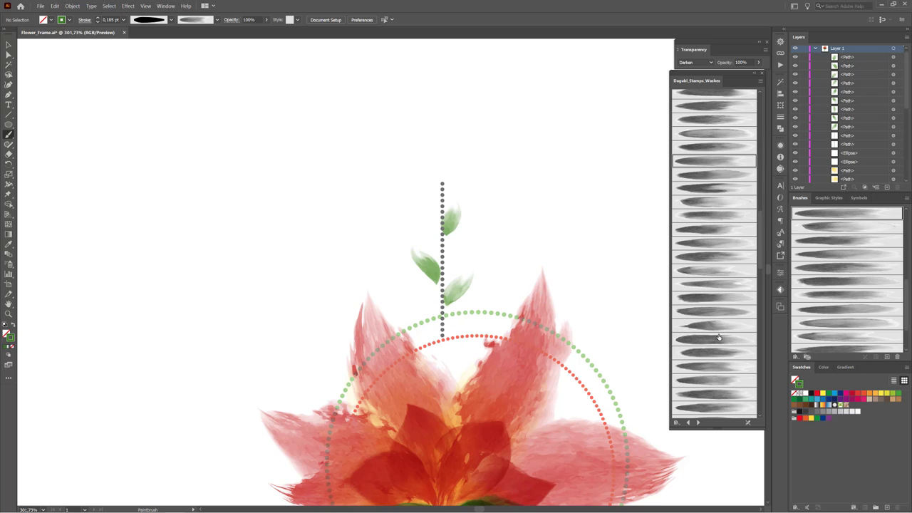
left_click(716, 352)
left_click_drag(439, 215, 420, 173)
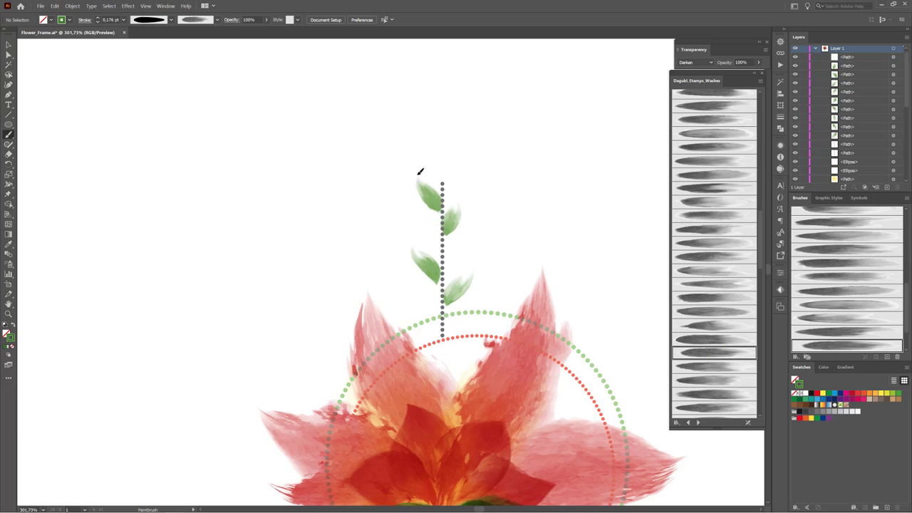
left_click_drag(457, 228, 452, 248)
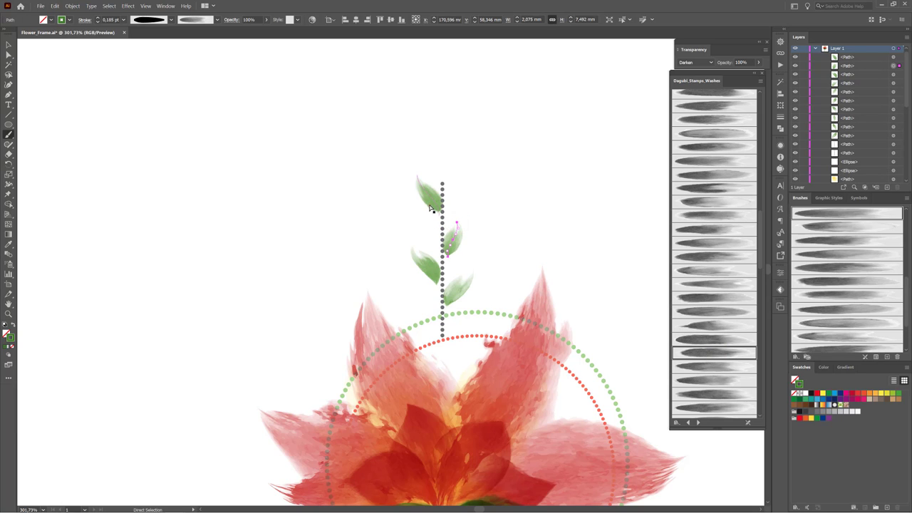
left_click_drag(431, 208, 438, 228)
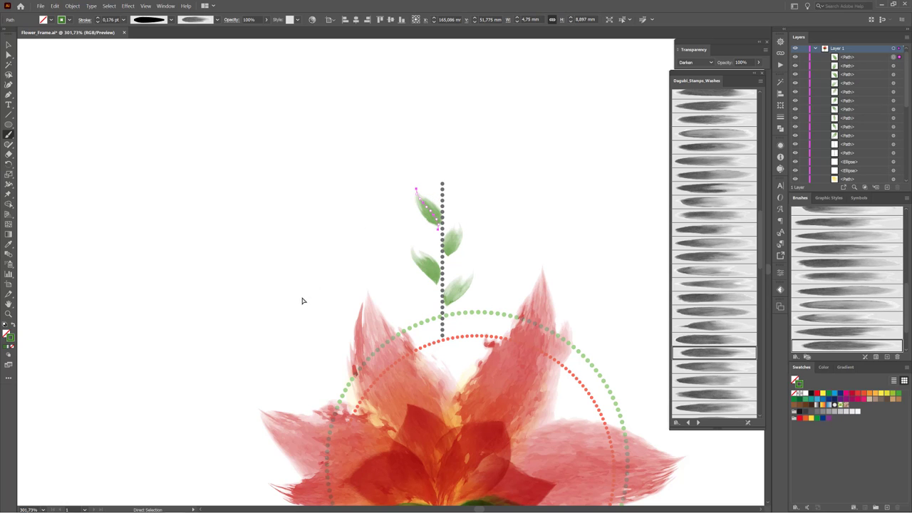
- Pick up the red stroke of the upper-left petal and paint a 0.25 pt red bud over the upper right-hand leaf with another wash brush
left_click(379, 315)
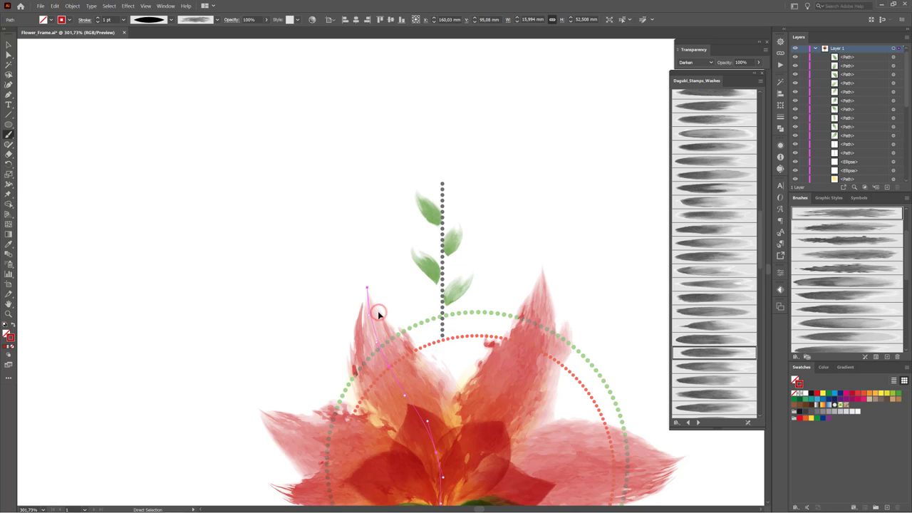
left_click(241, 244, "ctrl")
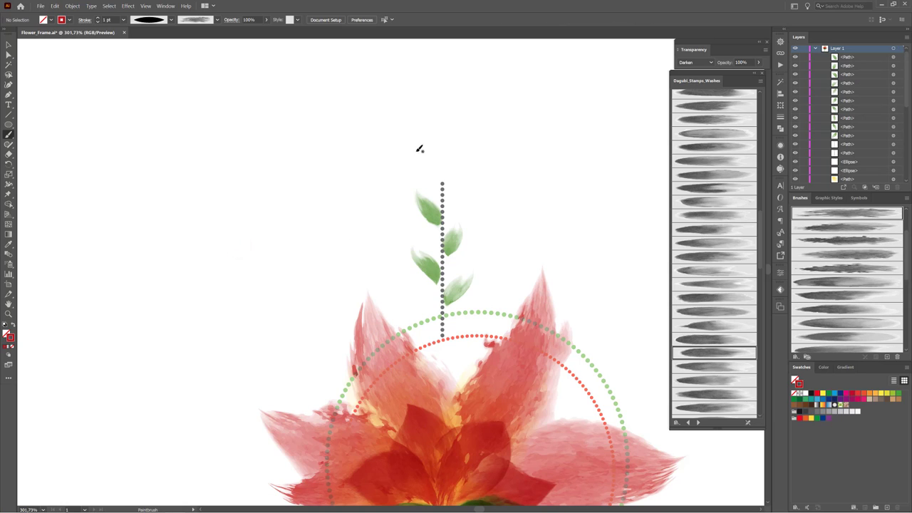
left_click(717, 230)
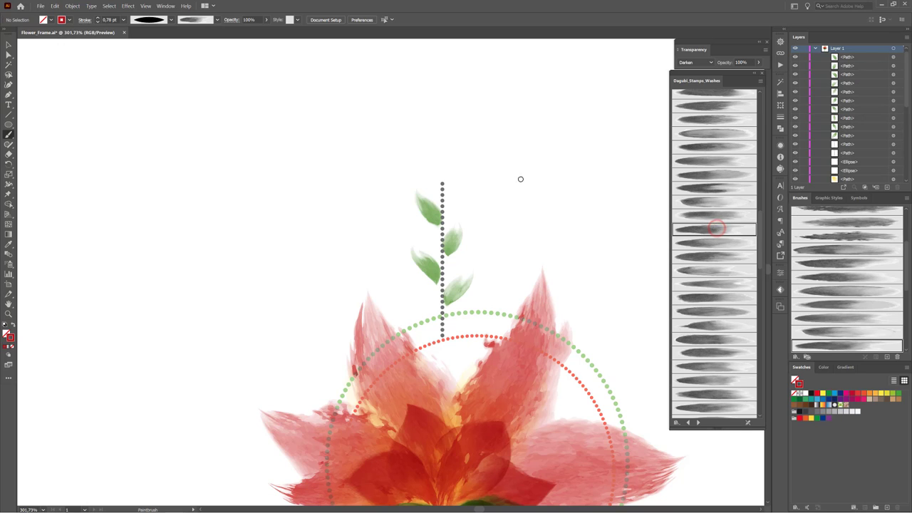
left_click(124, 21)
left_click(142, 31)
left_click_drag(452, 250, 473, 226)
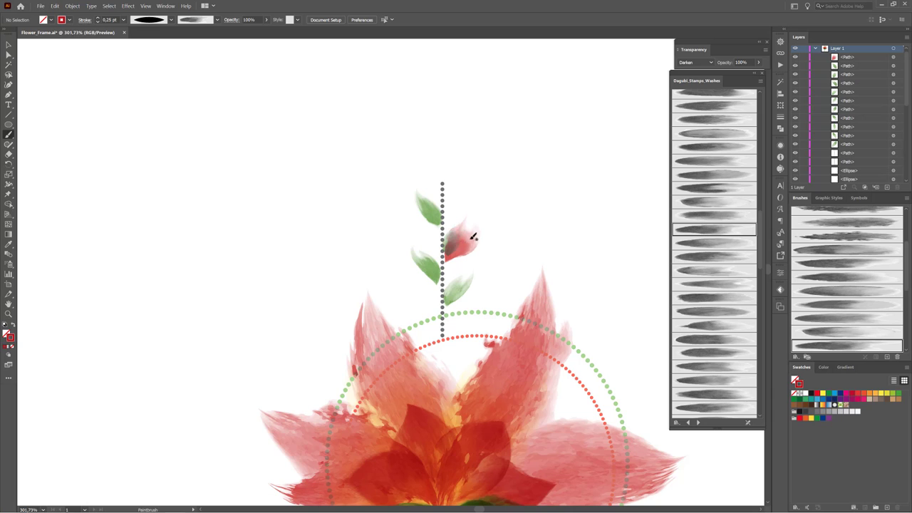
- Reduce the stroke weight of the new red bud to 0.2 pt and deselect it
left_click(468, 217, "ctrl")
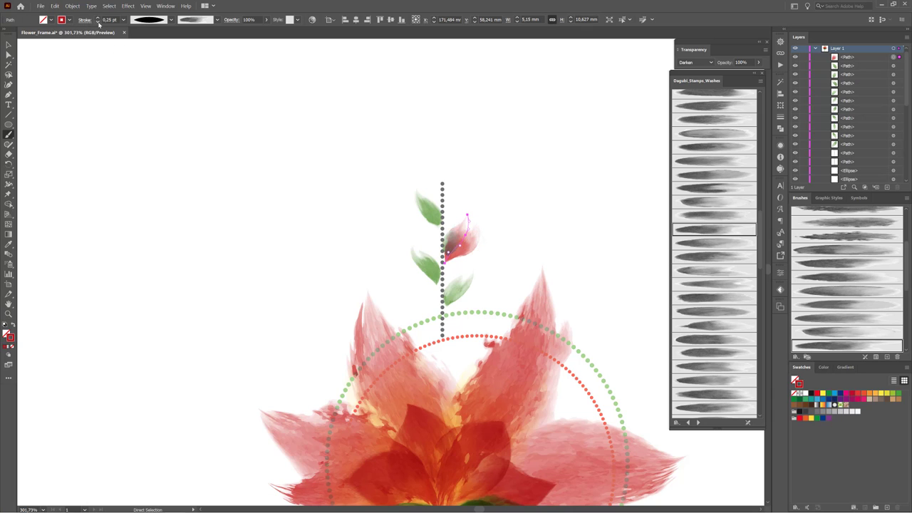
left_click(98, 22)
left_click(182, 190, "ctrl")
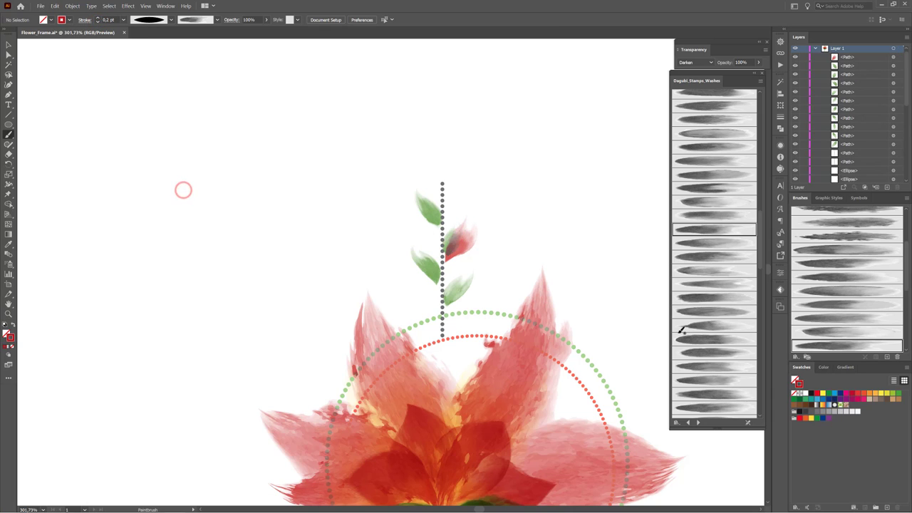
- Paint red buds over the other three leaves of the upper dotted line, using a different wash brush for each
left_click(720, 284)
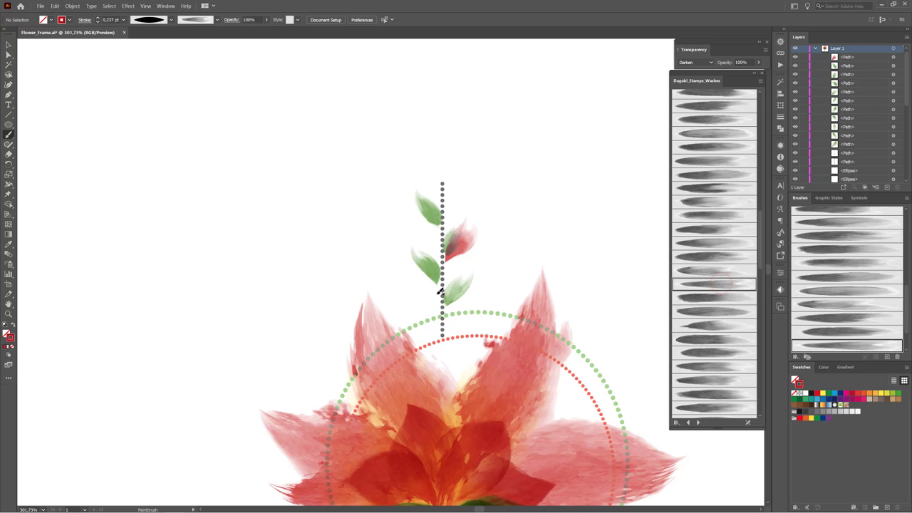
mouse_move(438, 285)
left_mouse_down()
mouse_move(436, 254)
mouse_move(417, 228)
left_mouse_up()
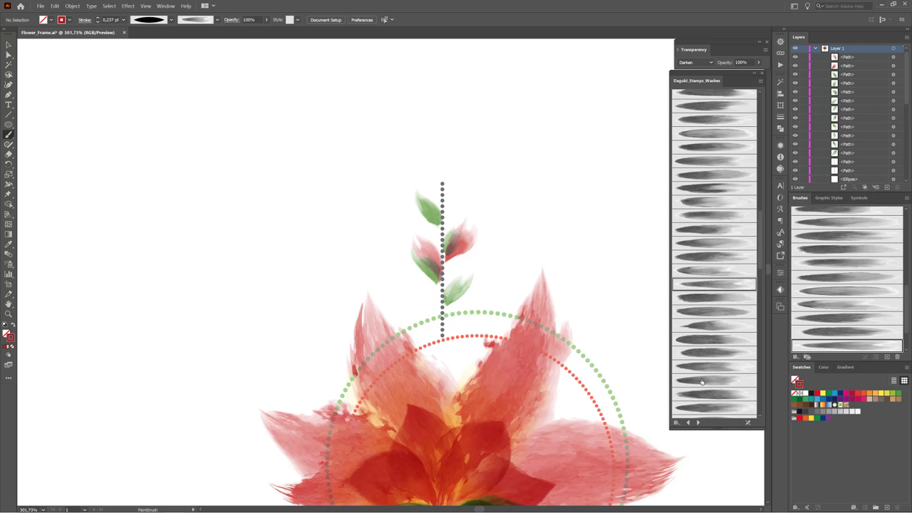
left_click(701, 381)
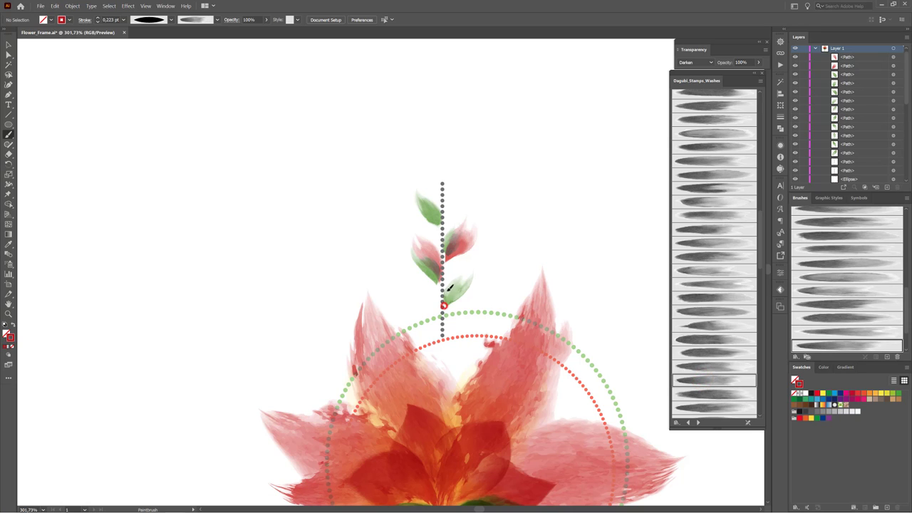
left_click_drag(442, 306, 471, 272)
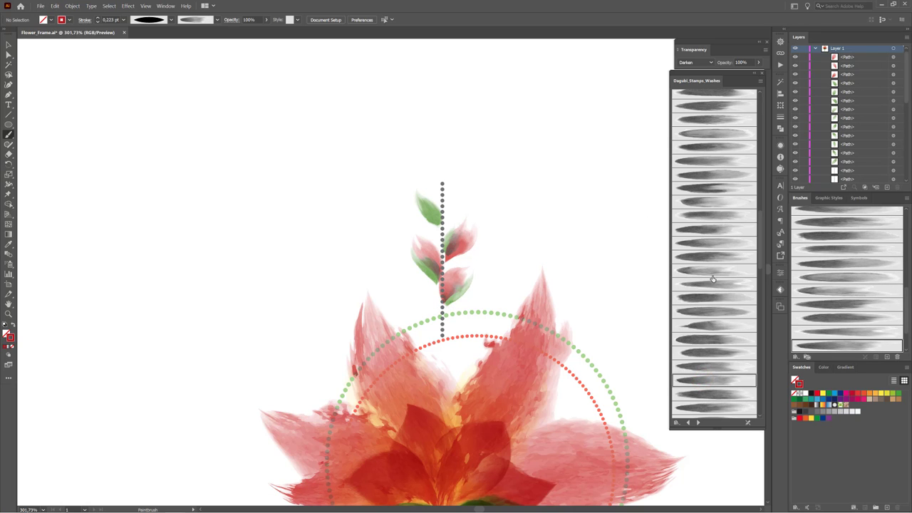
scroll(712, 278, "down", 3)
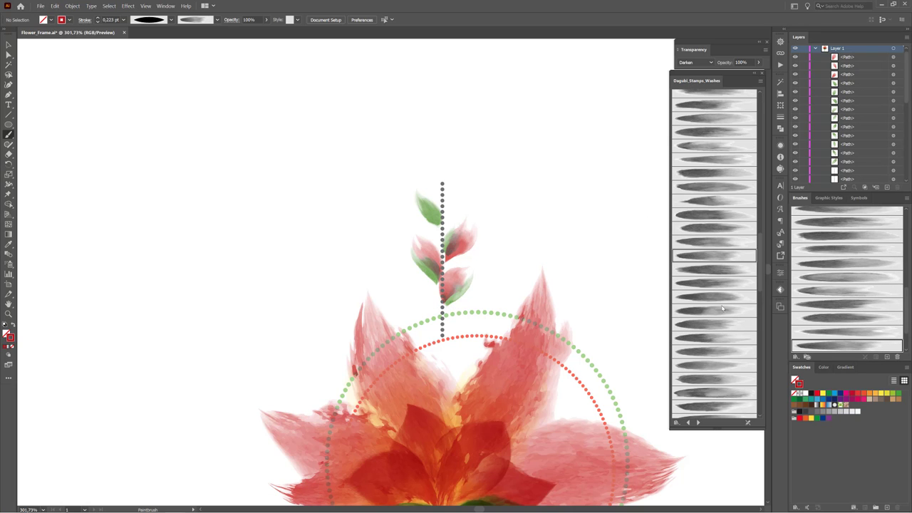
left_click(711, 341)
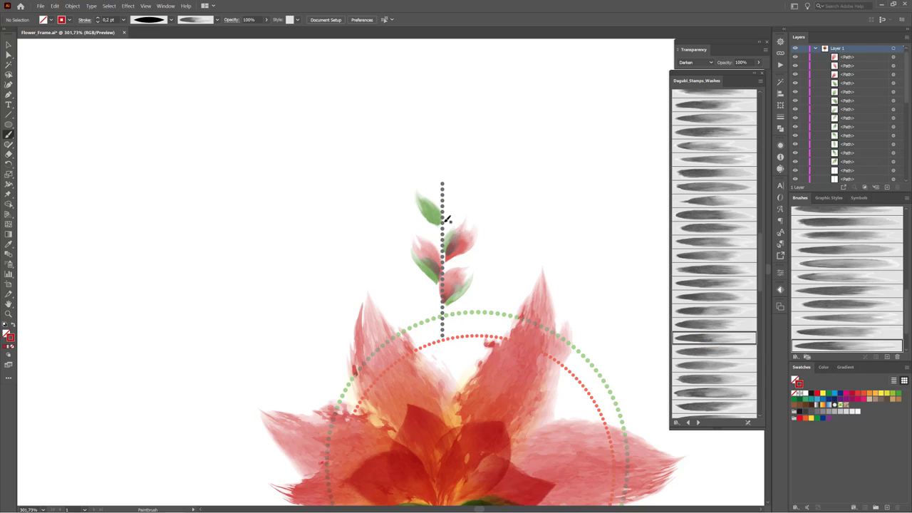
left_click_drag(442, 222, 417, 181)
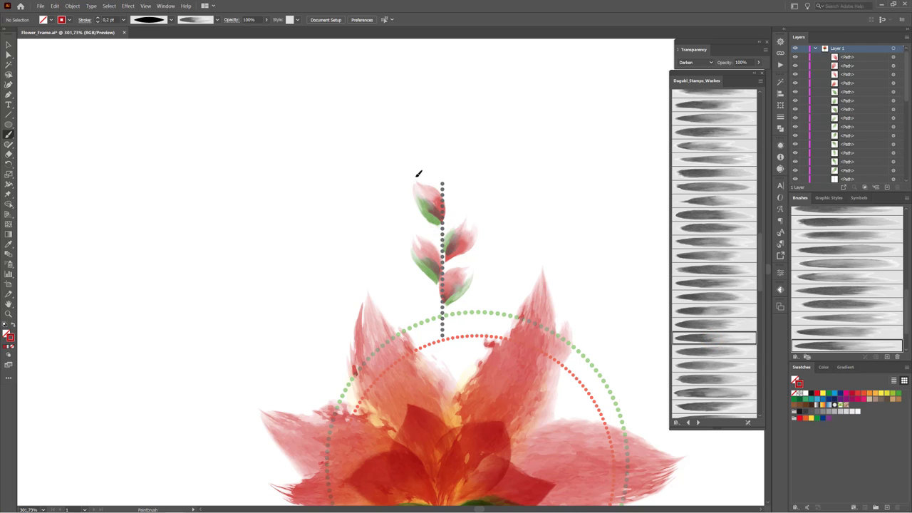
- Set the variable width profile for new brush strokes to Uniform
key("ctrl+1")
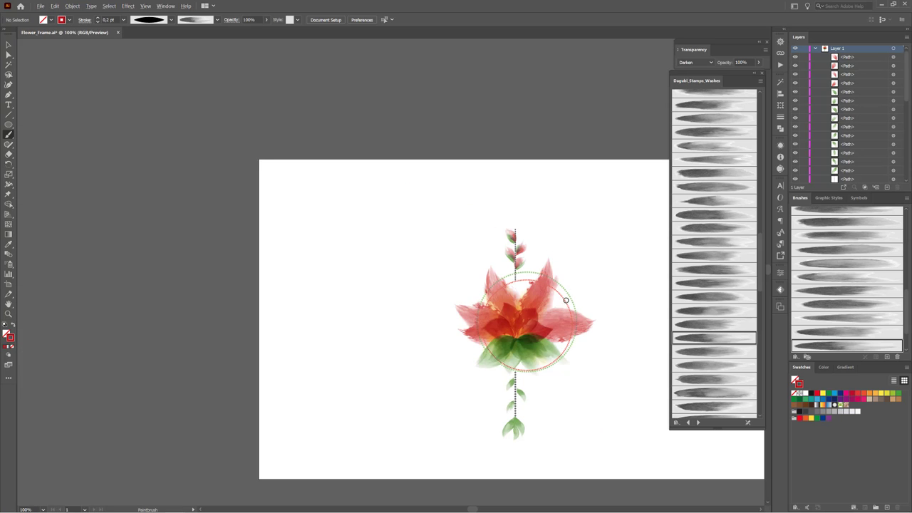
scroll(528, 221, "up", 3)
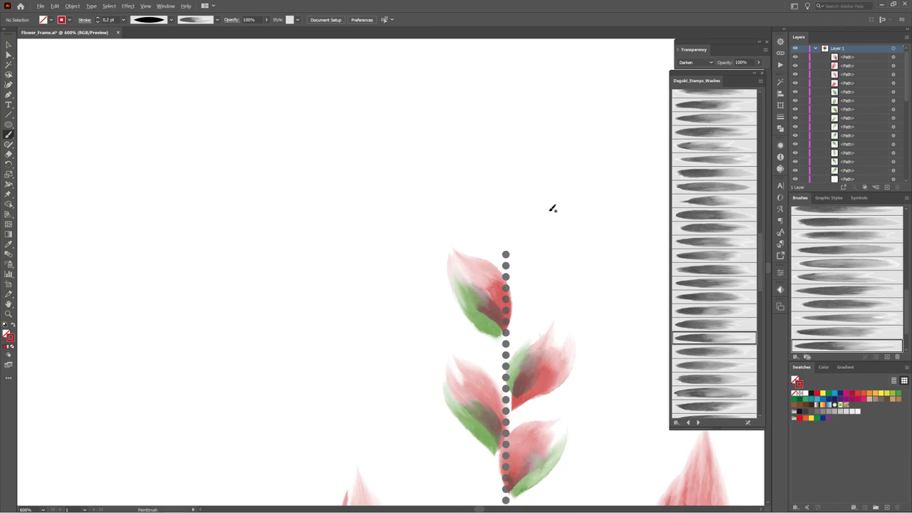
left_click_drag(556, 208, 482, 204)
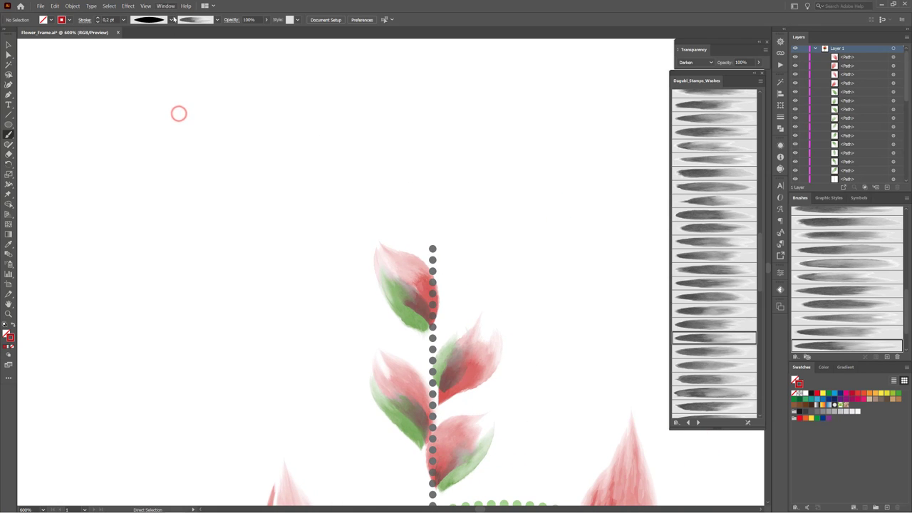
left_click(171, 19)
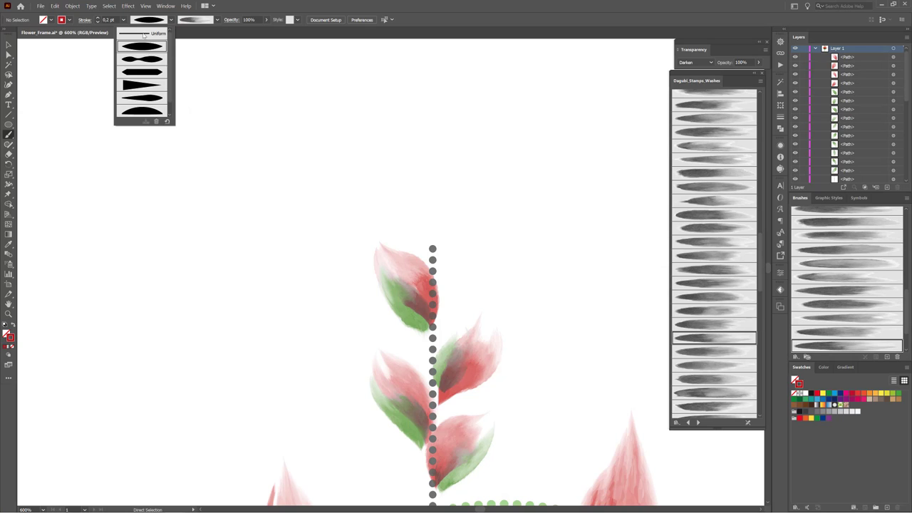
left_click(144, 34)
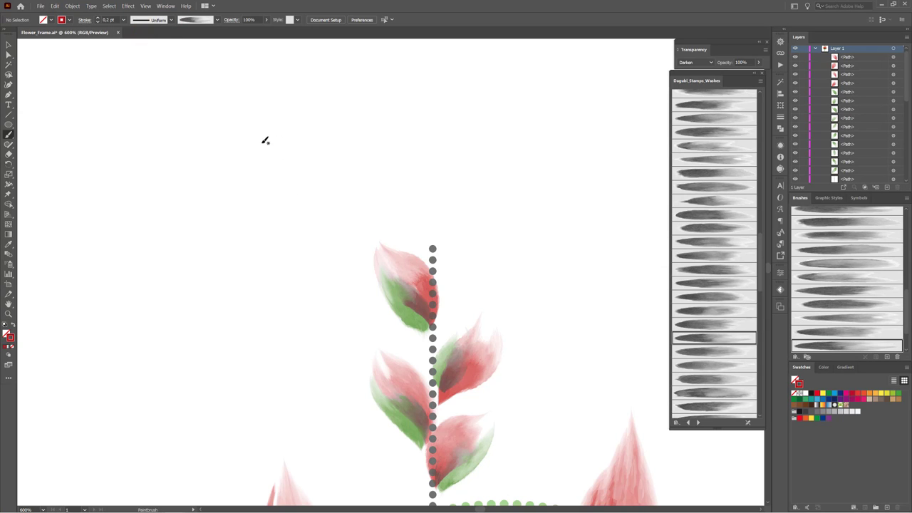
left_click(311, 158)
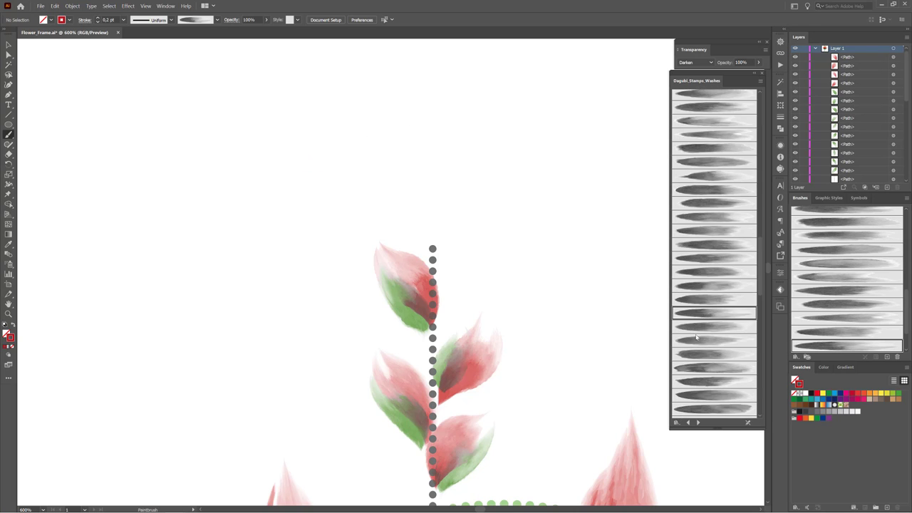
- Paint a red petal about 9 mm long above the top end of the upper dotted line with another wash brush
scroll(726, 282, "down", 4)
scroll(727, 285, "down", 2)
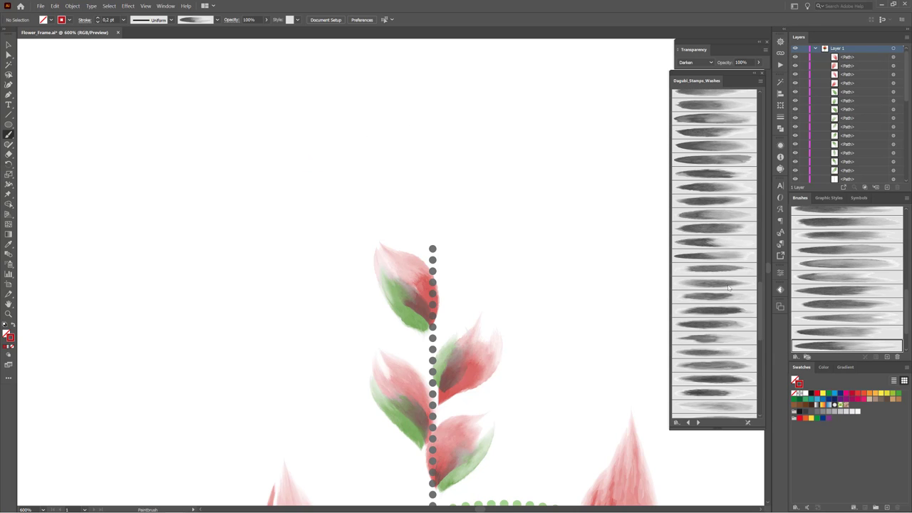
left_click(703, 145)
left_click_drag(448, 122, 437, 201)
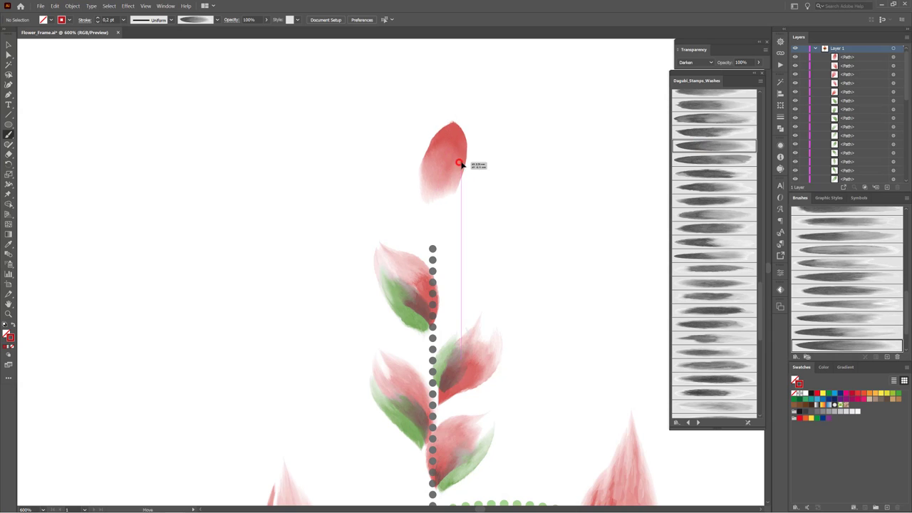
- Try other wash brushes on the red petal, apply a lighter one, and move the petal slightly up and to the right
left_click(703, 325)
scroll(720, 264, "up", 10)
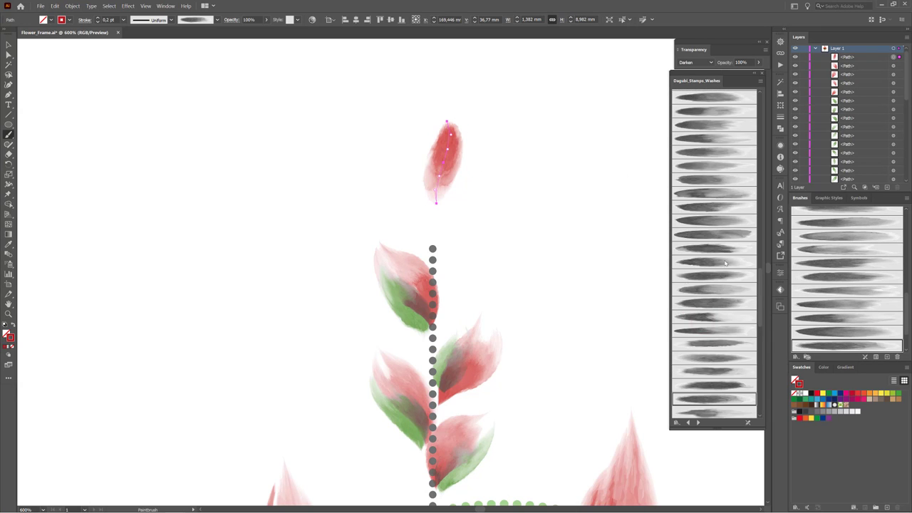
scroll(727, 259, "up", 5)
left_click(709, 127)
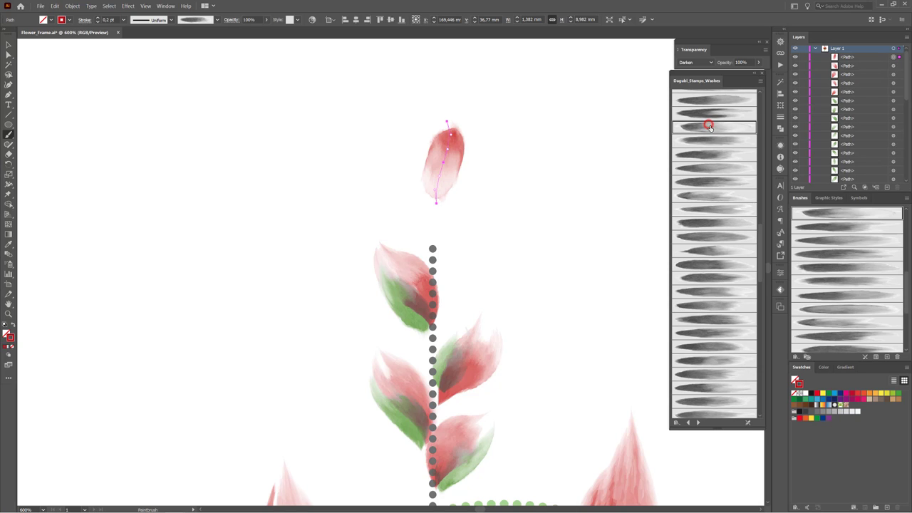
left_click_drag(458, 161, 461, 153)
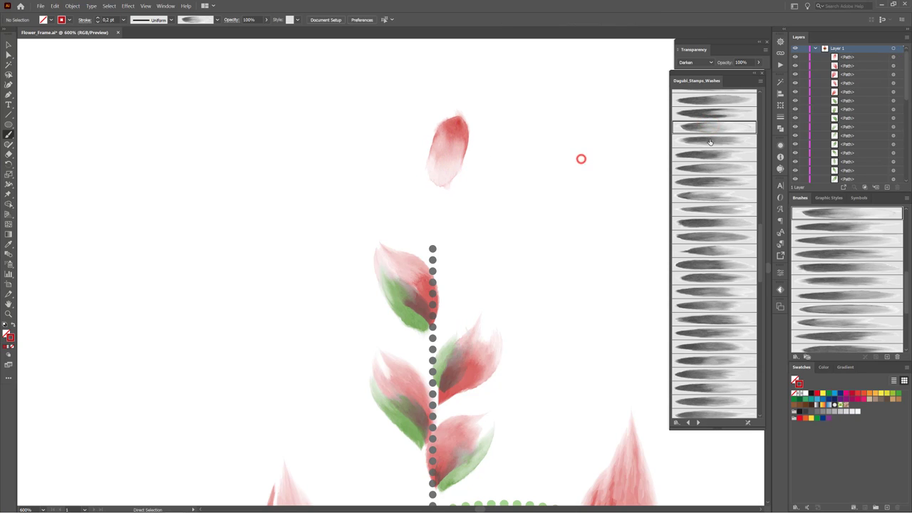
left_click(580, 159, "ctrl")
- Paint a second red petal to the left of the first with another wash brush and nudge it slightly right to overlap
scroll(726, 314, "down", 2)
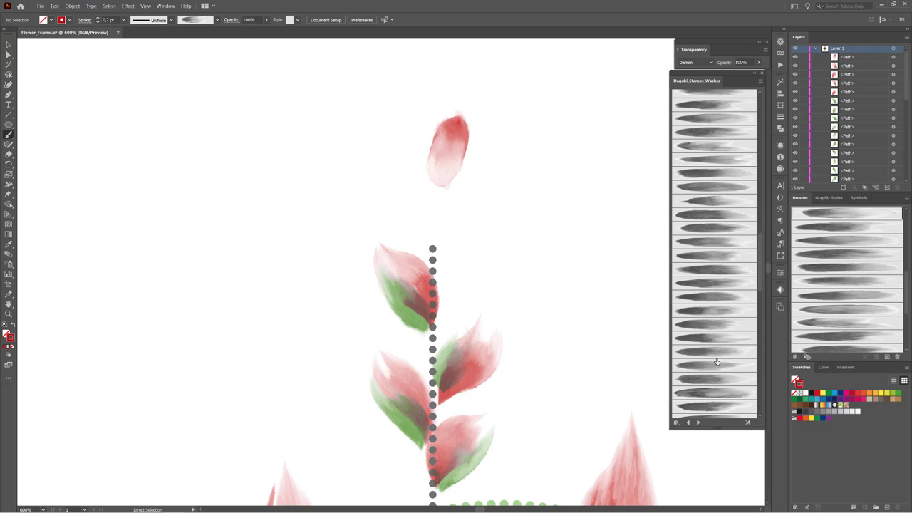
left_click(702, 392)
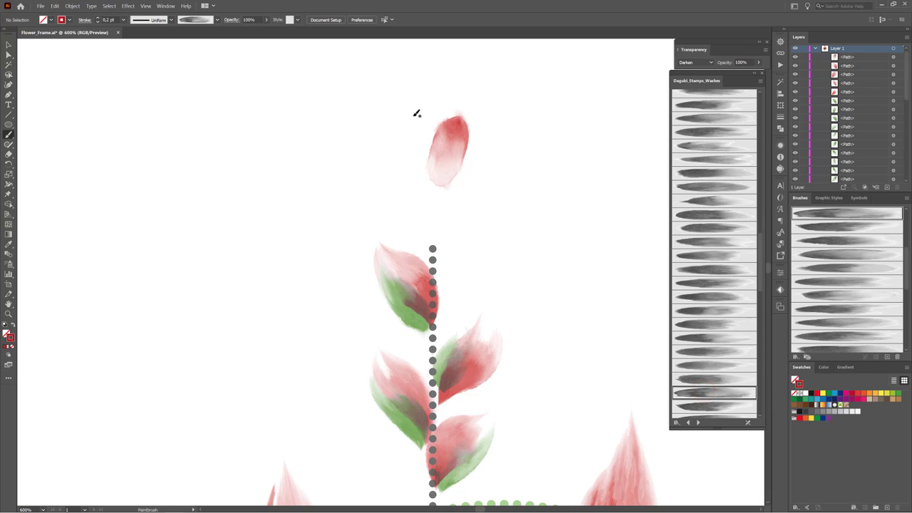
mouse_move(419, 104)
left_mouse_down()
mouse_move(442, 179)
mouse_move(437, 171)
left_mouse_up()
left_click_drag(427, 130, 432, 129)
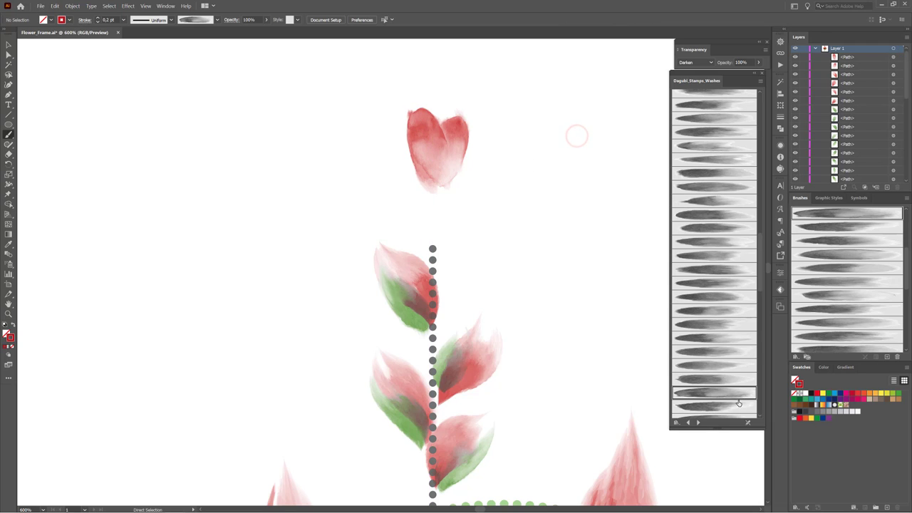
- Paint a third, darker red petal on the left side of the small flower with another wash brush, undoing and correcting the stroke
scroll(715, 368, "down", 3)
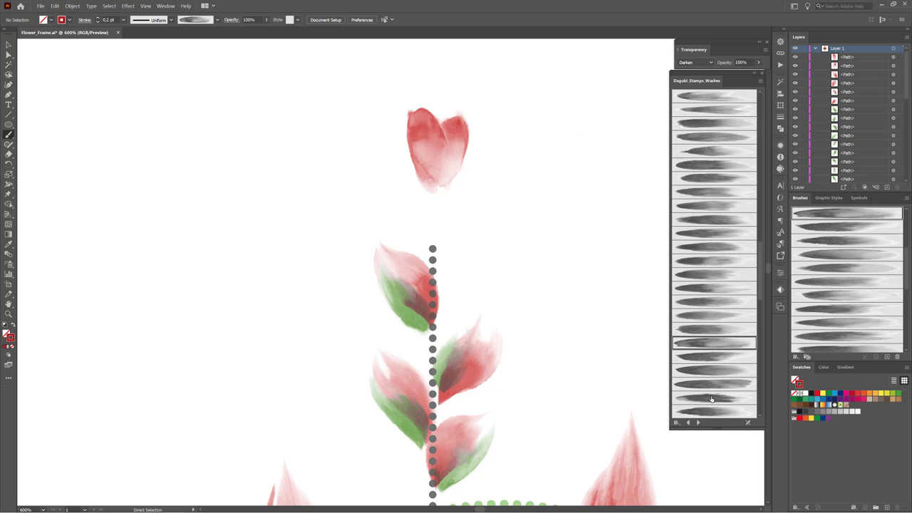
left_click(705, 412)
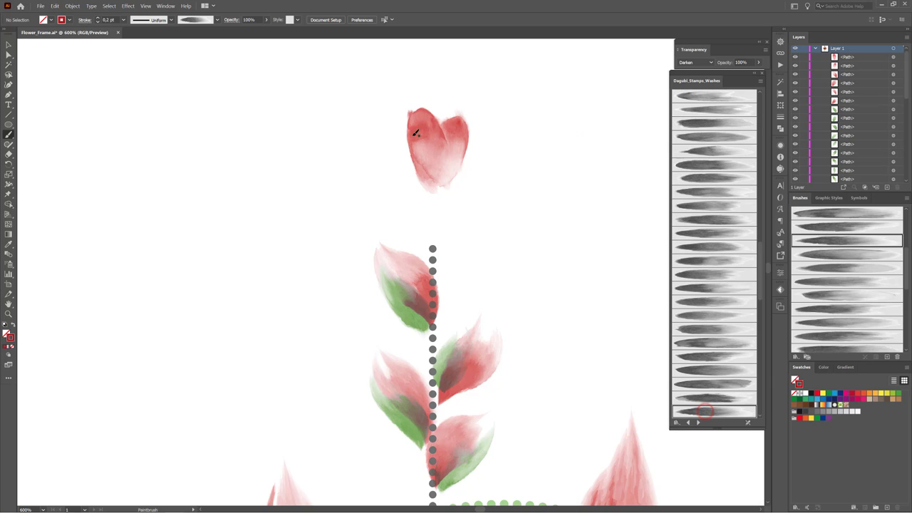
mouse_move(408, 118)
left_mouse_down()
mouse_move(413, 143)
mouse_move(447, 191)
left_mouse_up()
key("ctrl+z")
left_click(601, 204)
- Select the three red petals of the small flower, rotate them slightly clockwise and move them up
left_click_drag(347, 104, 552, 173)
left_click(9, 45)
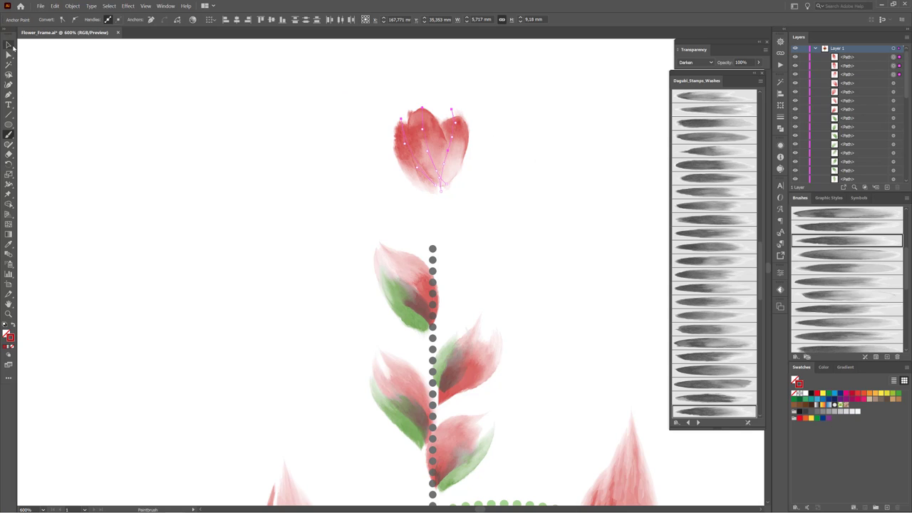
left_click_drag(335, 80, 511, 149)
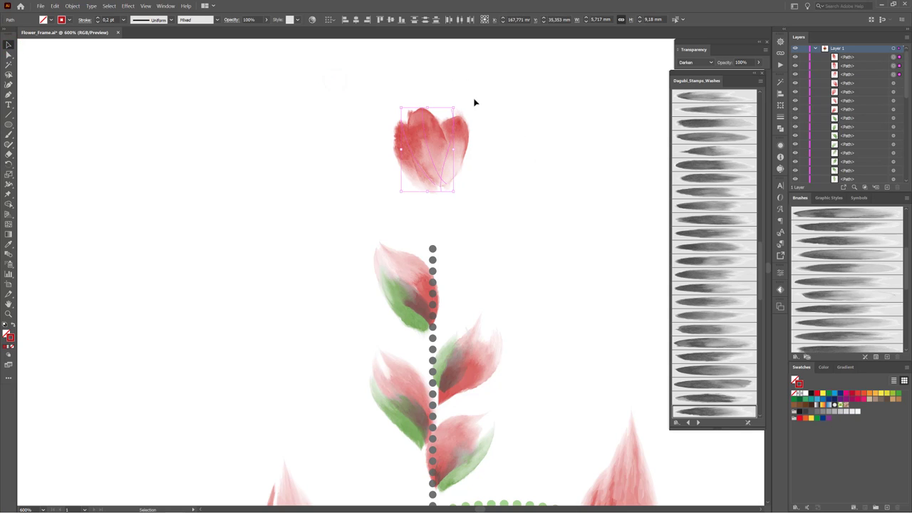
left_click_drag(454, 106, 466, 112)
left_click_drag(434, 139, 435, 111)
key("a")
left_click(568, 168)
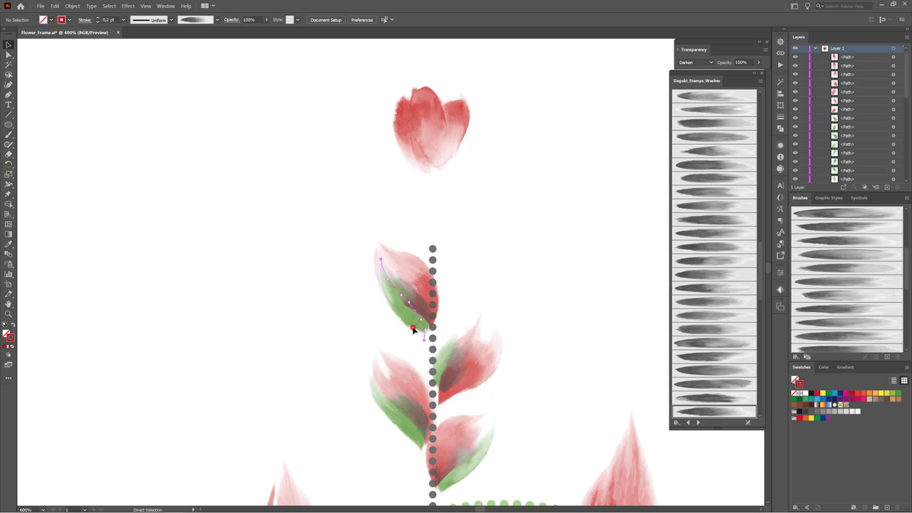
- Paint a green sepal at the base of the small flower with another wash brush, using the green leaf's stroke, and nudge it slightly left
left_click(609, 211)
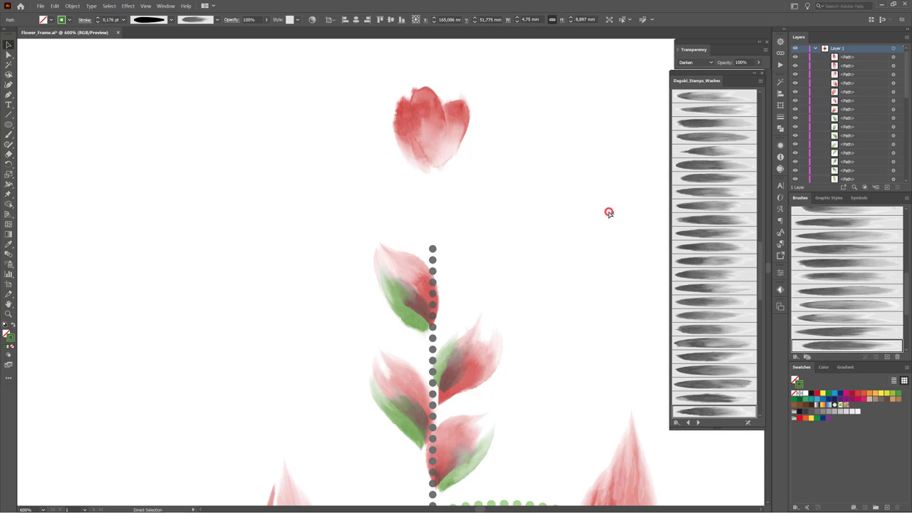
left_click(712, 344)
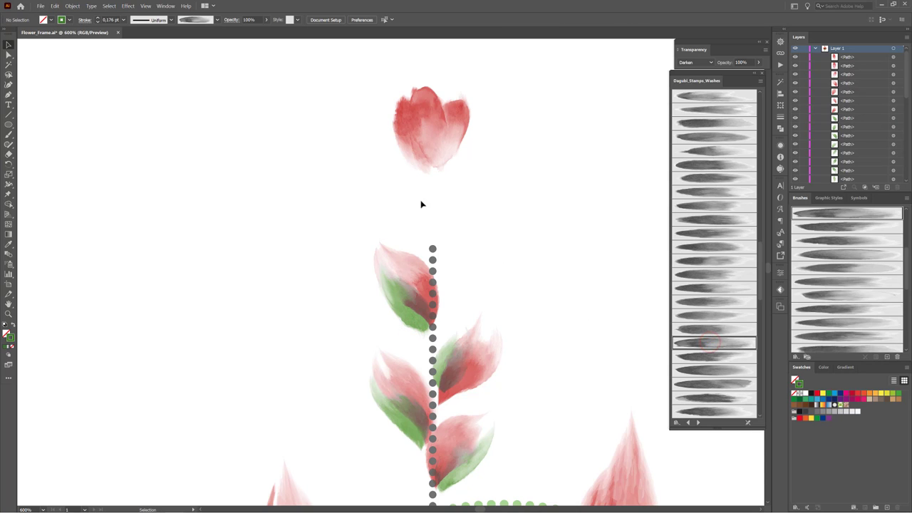
left_click(8, 134)
left_click_drag(433, 183, 432, 126)
key("v")
left_click_drag(440, 173, 433, 173)
left_click(544, 189)
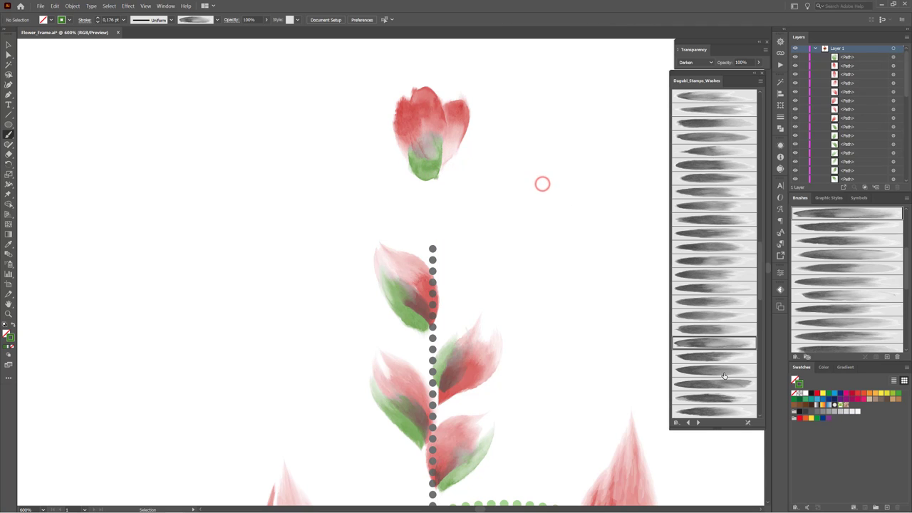
- Paint a second green sepal about 6 mm long beside the first, on its right, with the Stamps_Washes_083 brush
scroll(722, 379, "down", 2)
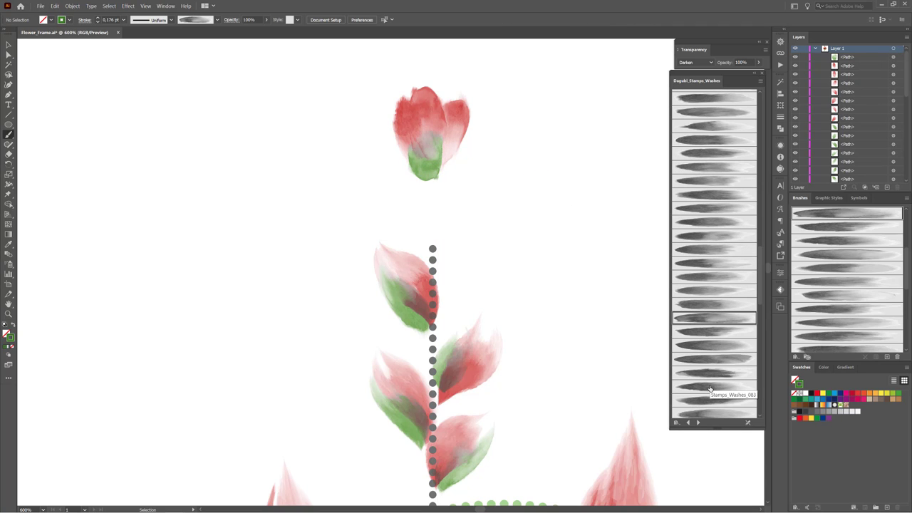
left_click(710, 386)
key("b")
mouse_move(436, 177)
left_mouse_down()
mouse_move(449, 116)
mouse_move(456, 166)
mouse_move(449, 156)
mouse_move(449, 171)
left_mouse_up()
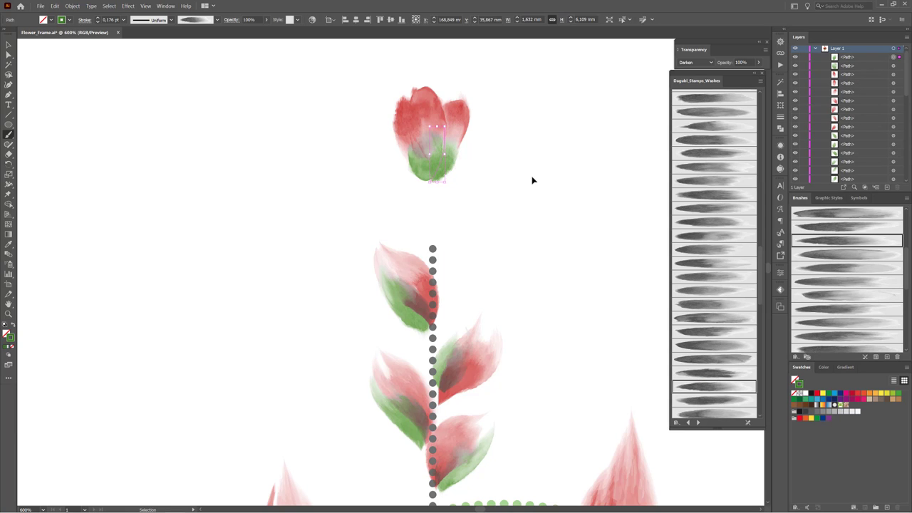
left_click(534, 177, "ctrl")
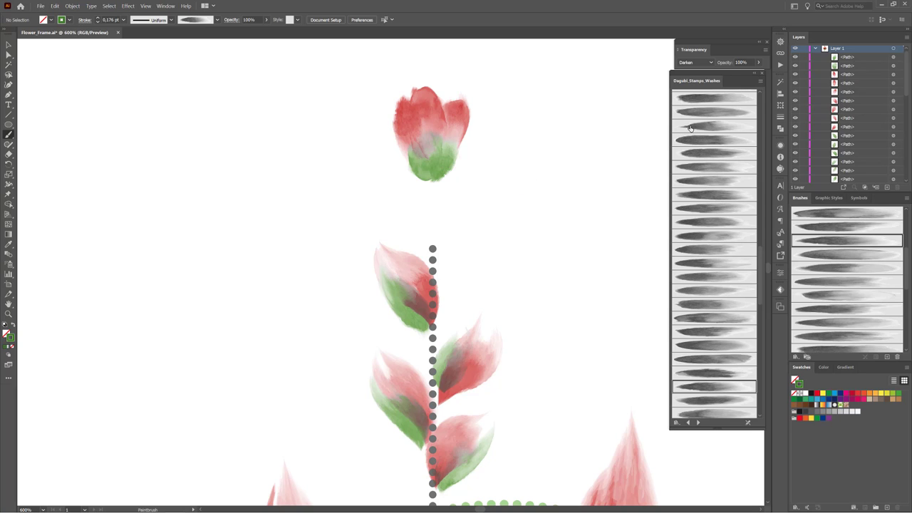
- Set the blending mode to Multiply and paint a third green sepal about 5 mm long between the other two with a lighter wash brush
left_click(698, 62)
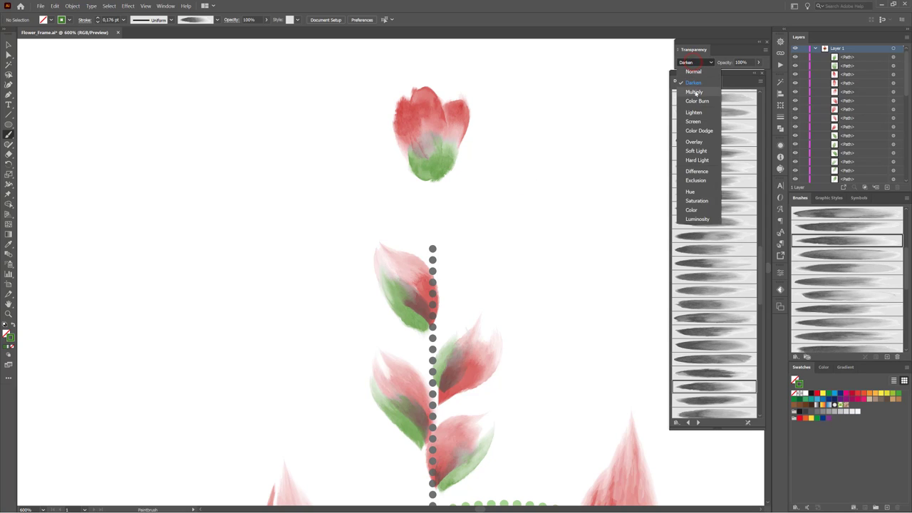
left_click(694, 91)
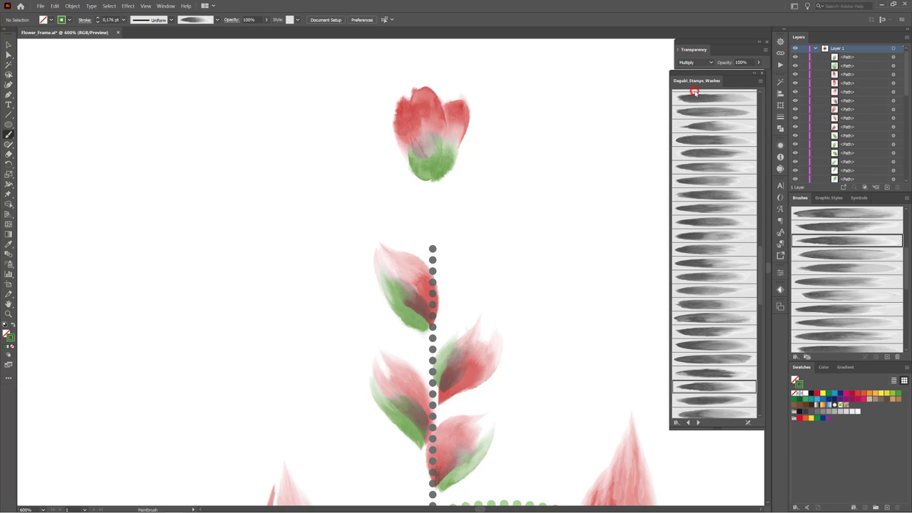
left_click(603, 264, "ctrl")
scroll(730, 294, "down", 3)
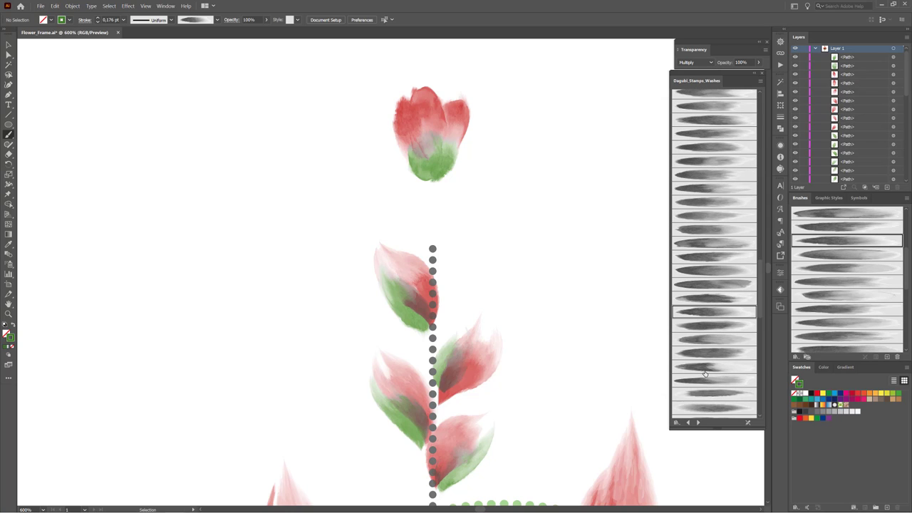
scroll(730, 200, "up", 3)
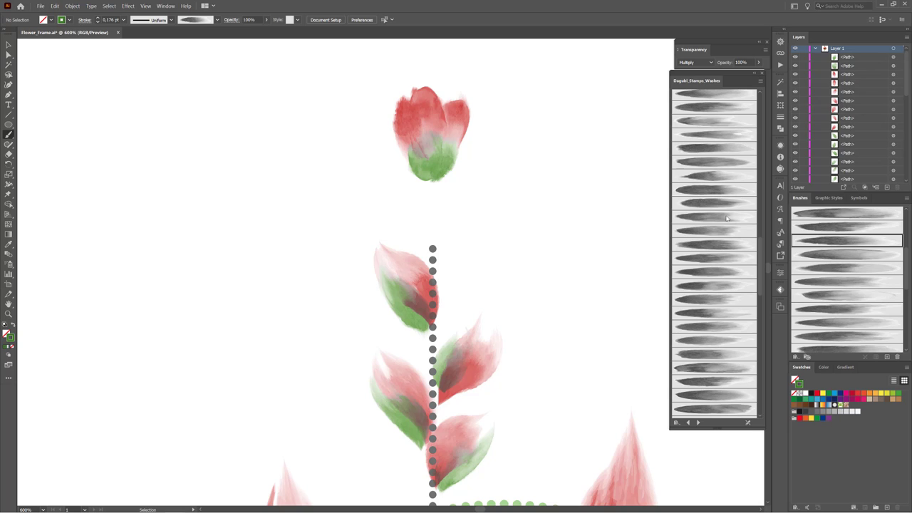
left_click(720, 123)
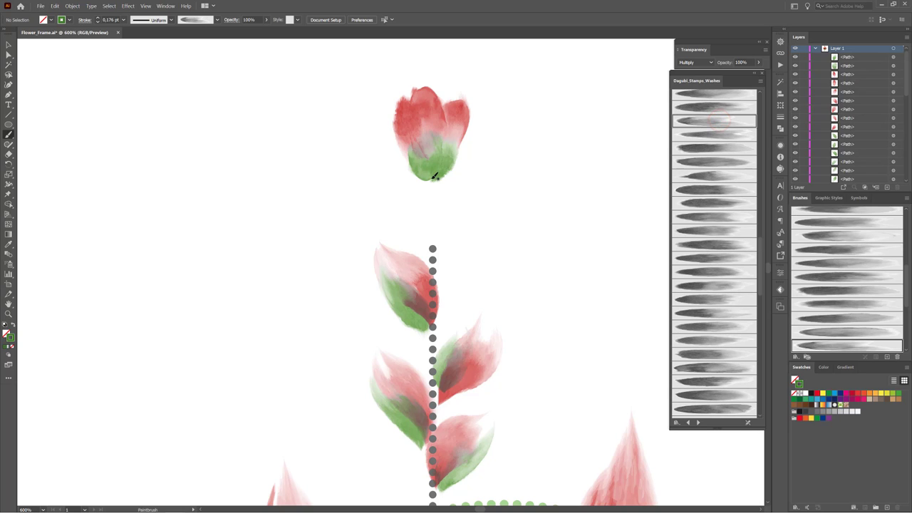
left_click_drag(433, 177, 433, 118)
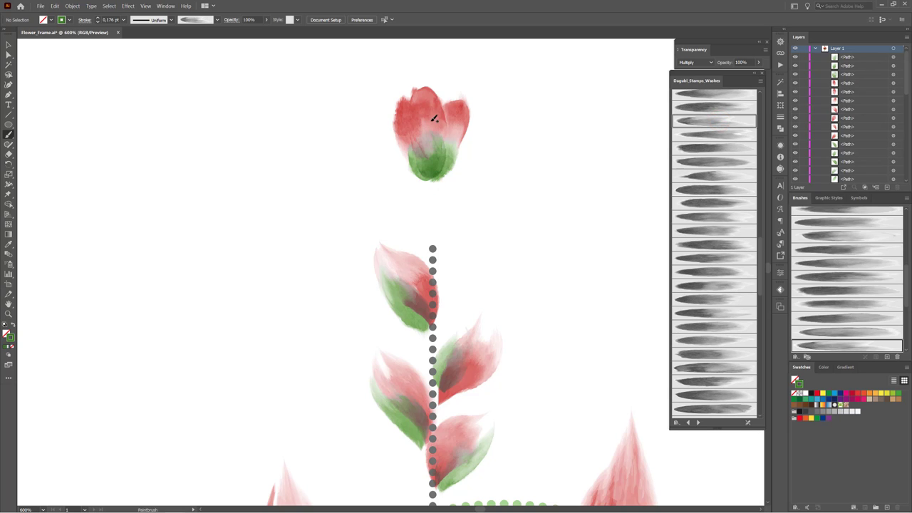
left_click(443, 165, "ctrl")
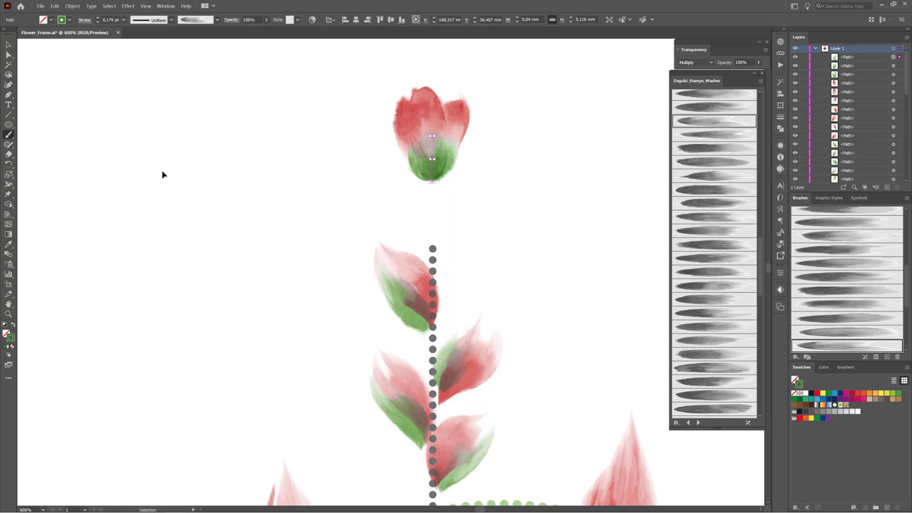
left_click(162, 173, "ctrl")
- Move the whole small flower down onto the top end of the upper dotted line and enlarge it to about 9.4 by 14.4 mm
left_click(8, 45)
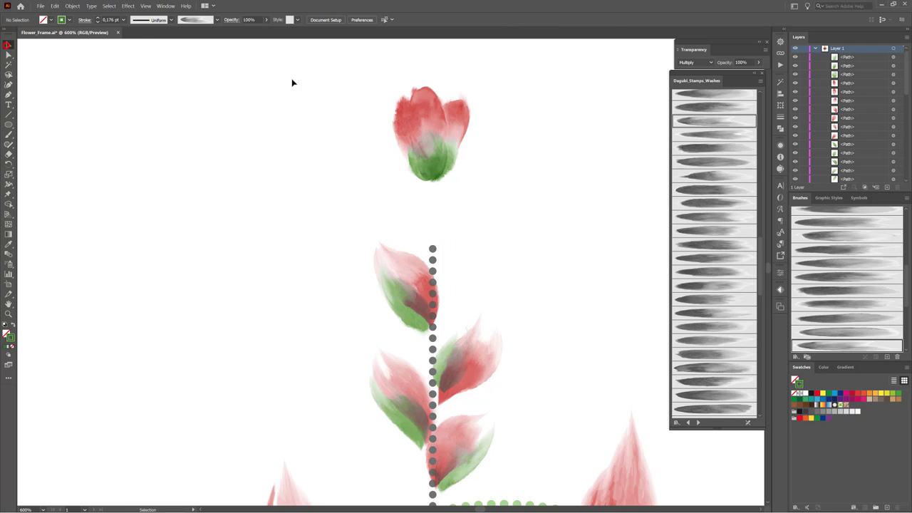
left_click_drag(337, 66, 525, 179)
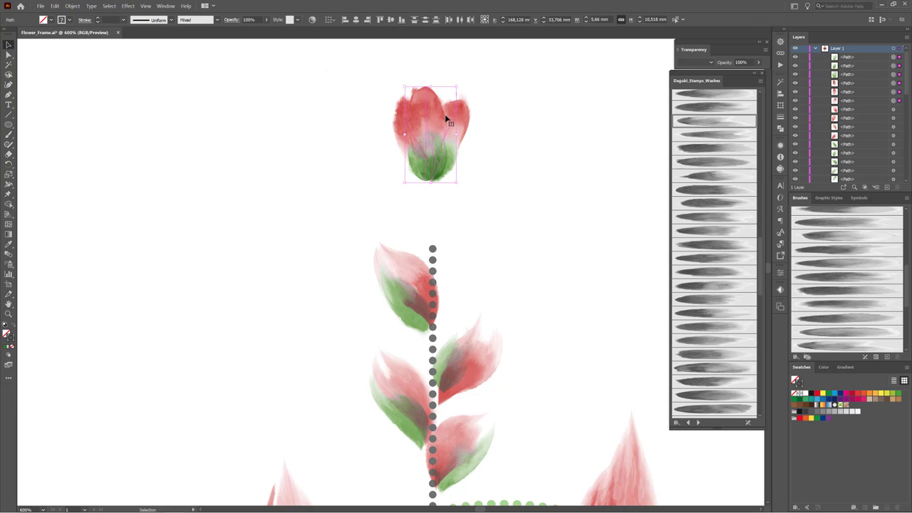
left_click_drag(446, 120, 451, 186)
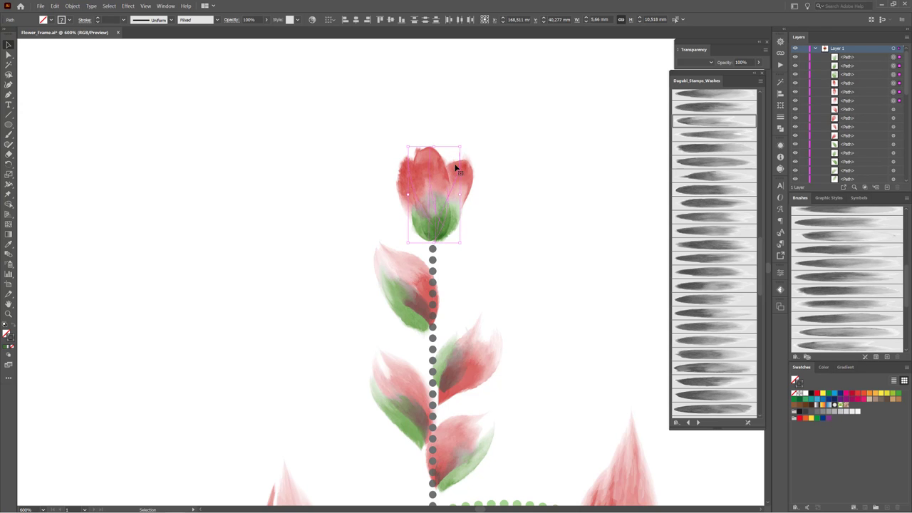
scroll(556, 227, "down", 4)
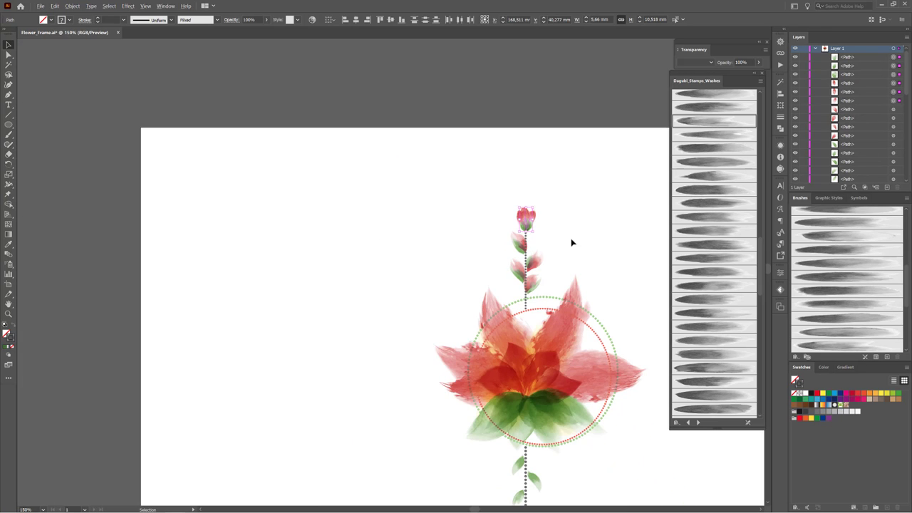
scroll(531, 226, "up", 4)
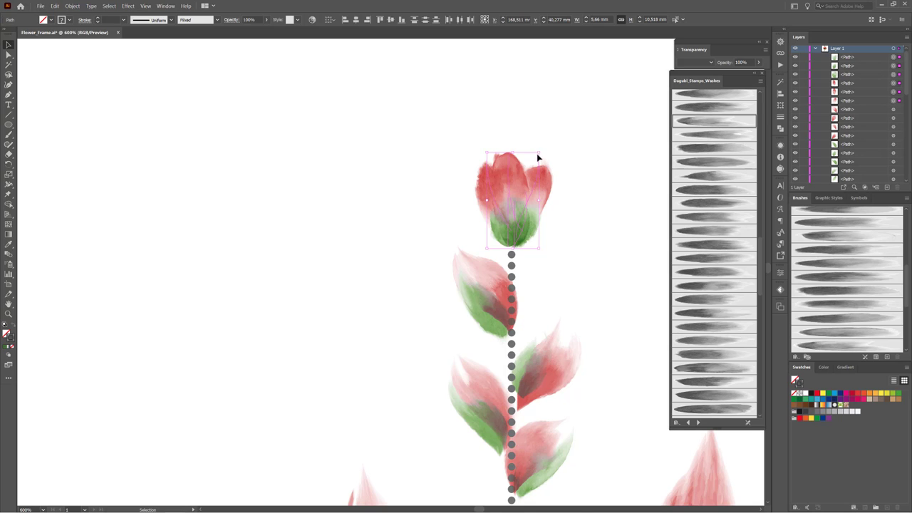
left_click_drag(540, 153, 557, 136)
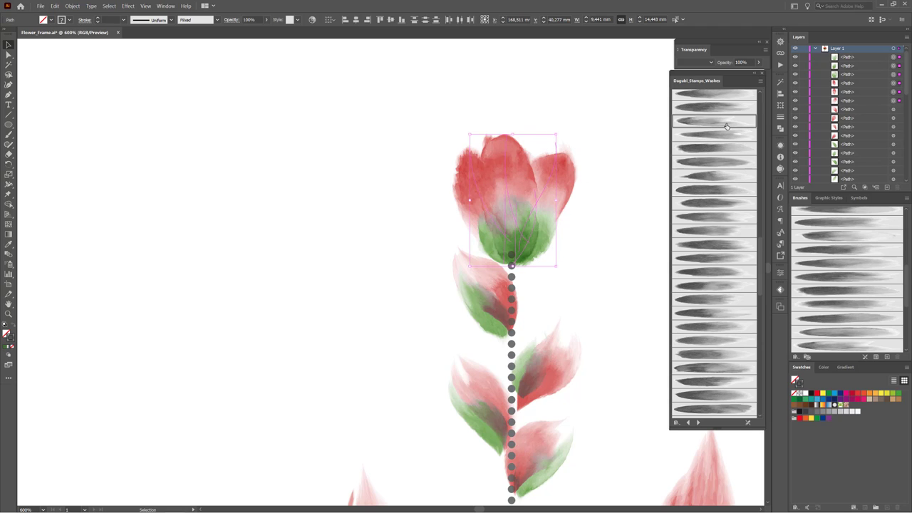
- Display the Transform options and check the Scale Strokes & Effects setting
left_click(167, 6)
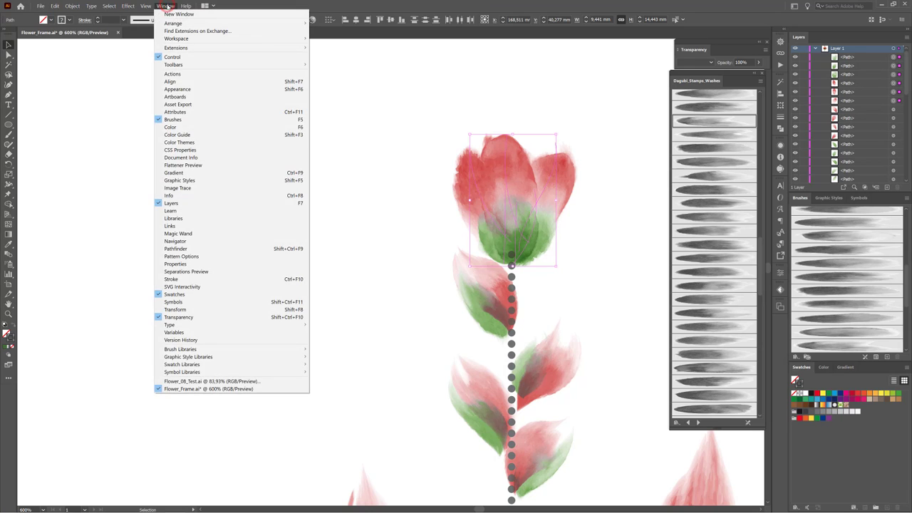
left_click(178, 319)
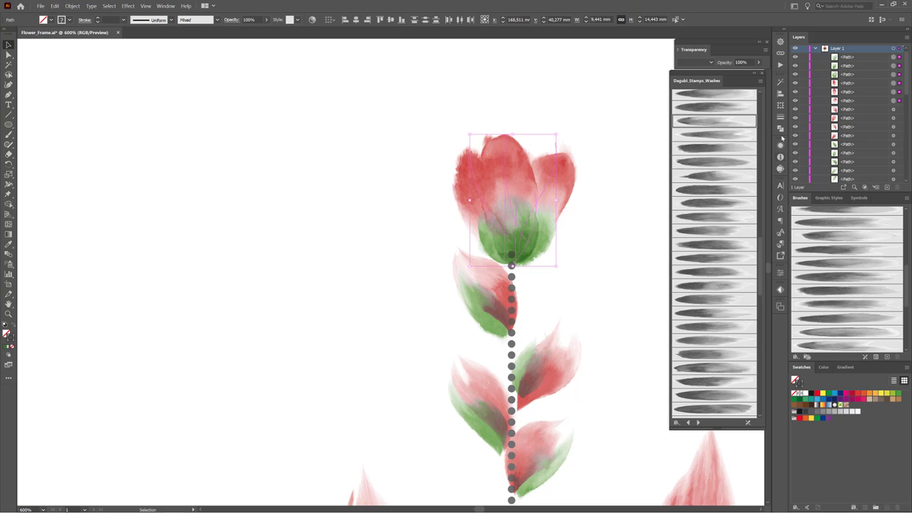
left_click(781, 107)
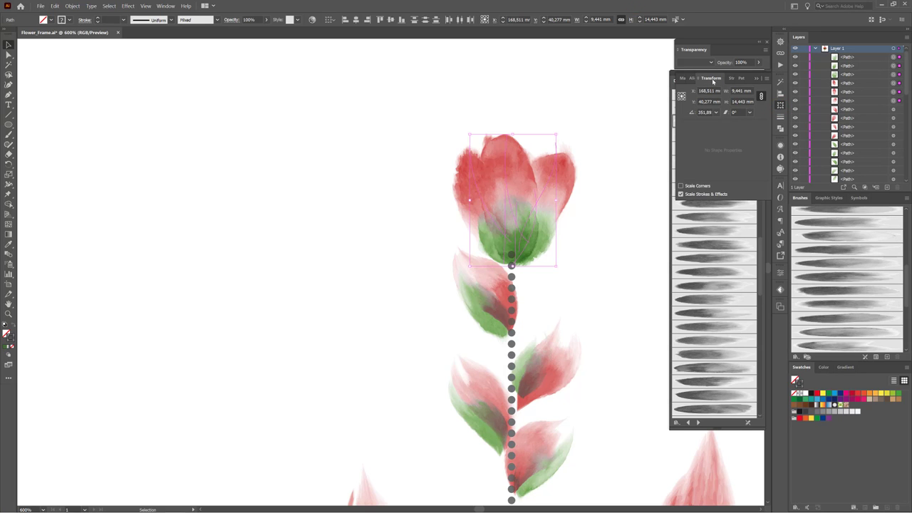
left_click(767, 79)
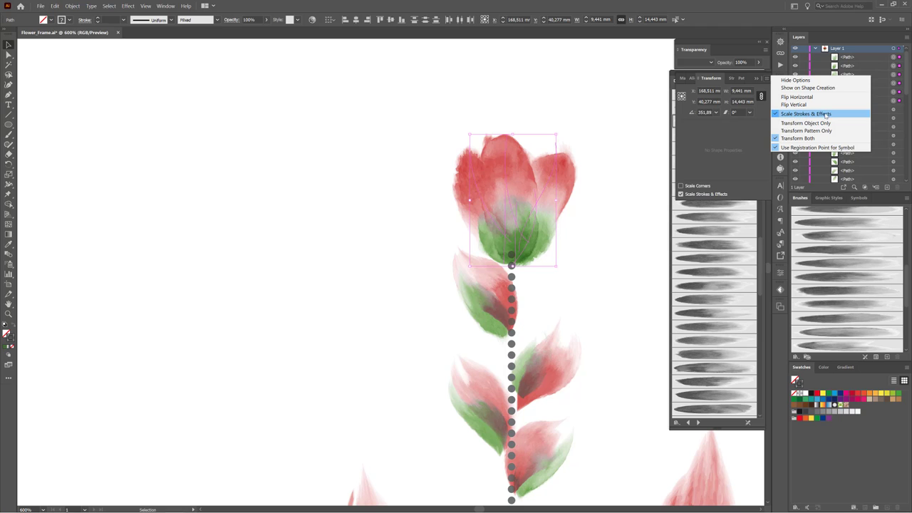
left_click(701, 10)
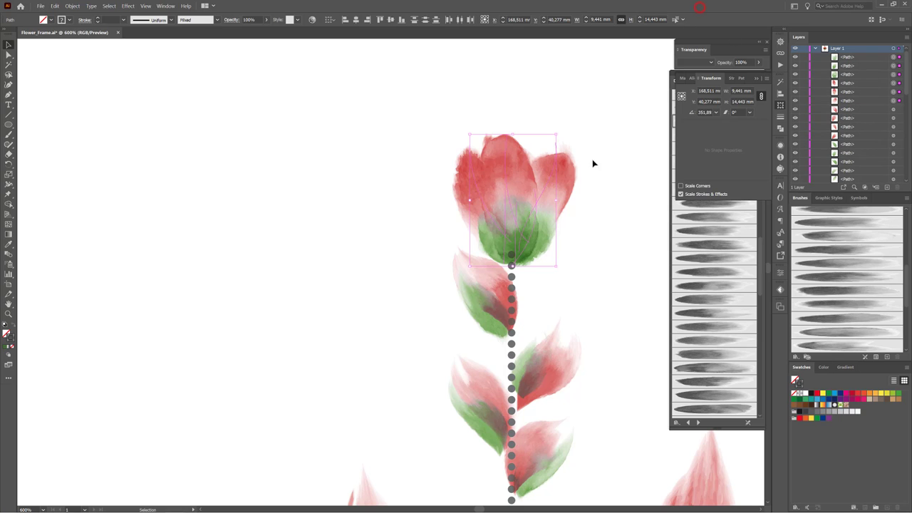
- Adjust the small flower's size to about 9.4 by 14.4 mm and center it just above the top end of the upper dotted line
mouse_move(556, 133)
left_mouse_down()
mouse_move(574, 116)
mouse_move(553, 136)
left_mouse_up()
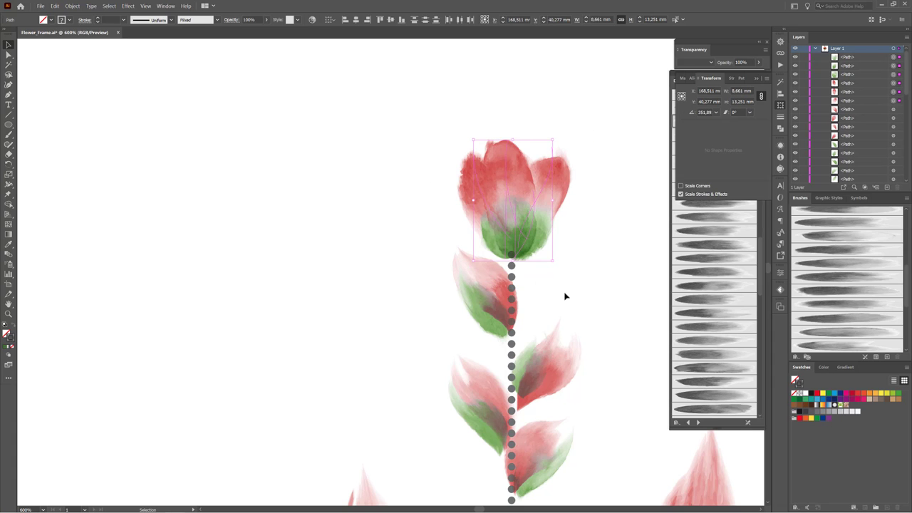
scroll(565, 299, "down", 2)
scroll(605, 263, "down", 3)
scroll(605, 263, "right", 3)
left_click_drag(440, 137, 465, 92)
mouse_move(460, 125)
left_mouse_down()
mouse_move(449, 133)
mouse_move(463, 135)
left_mouse_up()
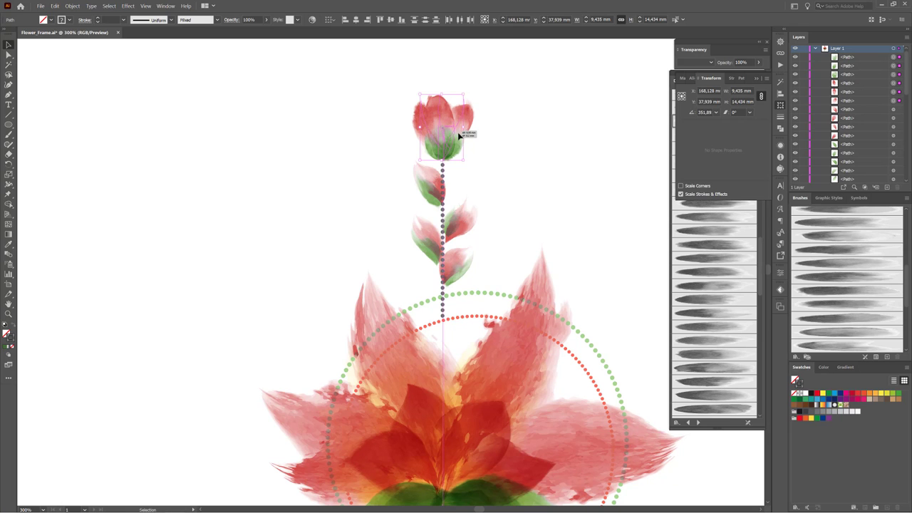
left_click(582, 145)
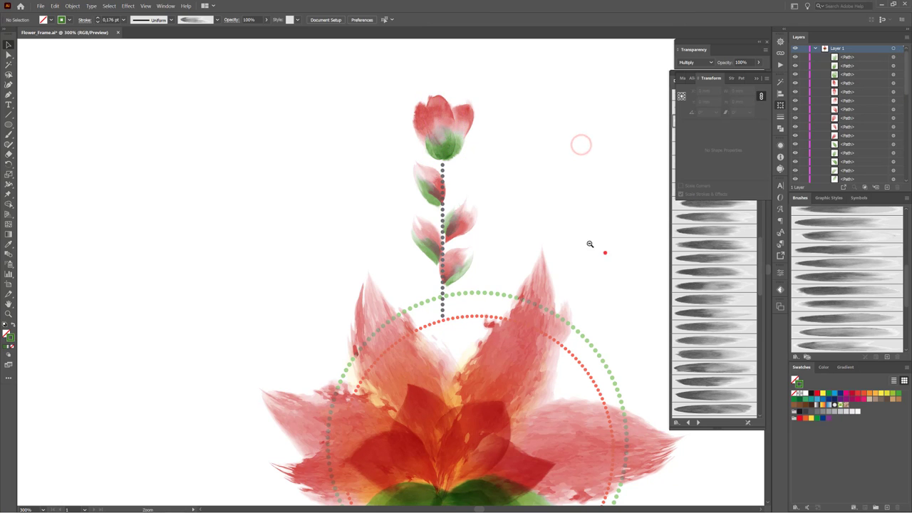
- Expand the appearance of both dotted rings and both vertical dotted lines together
scroll(605, 252, "down", 5)
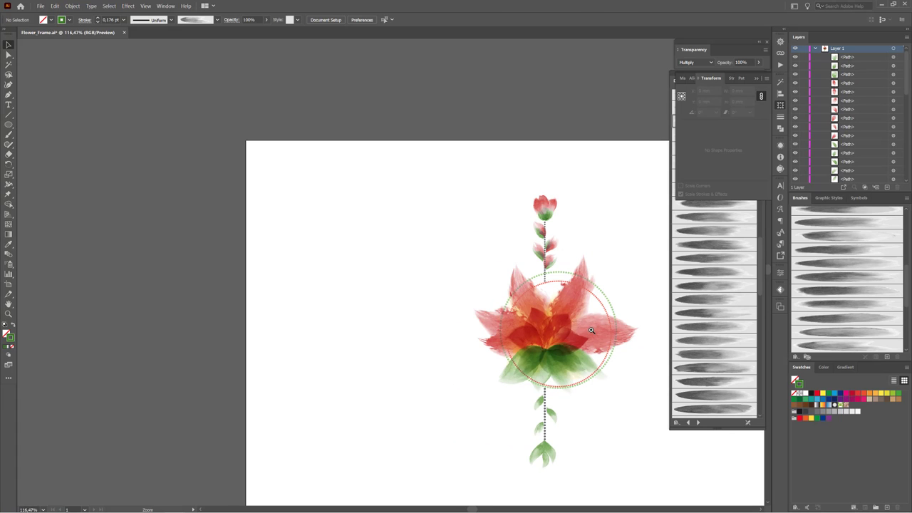
scroll(591, 330, "up", 3)
left_click_drag(555, 154, 486, 171)
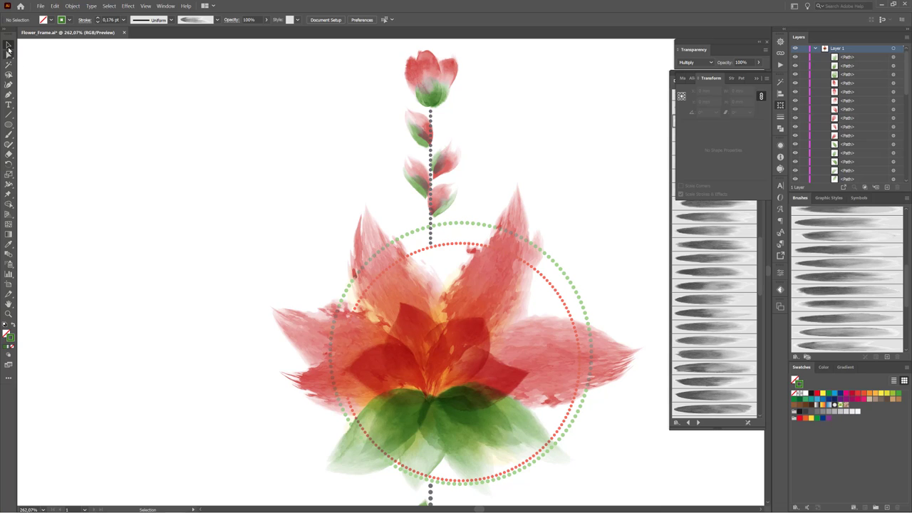
left_click(457, 227)
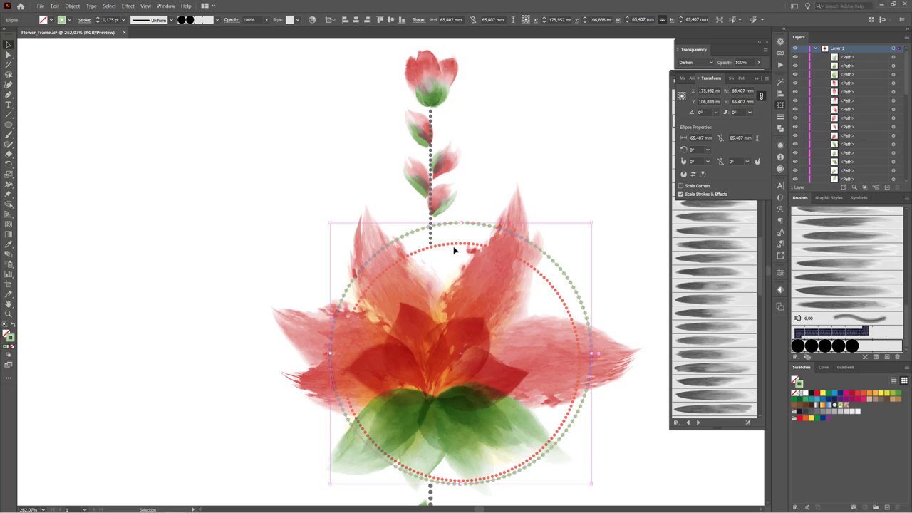
left_click(457, 247, "shift")
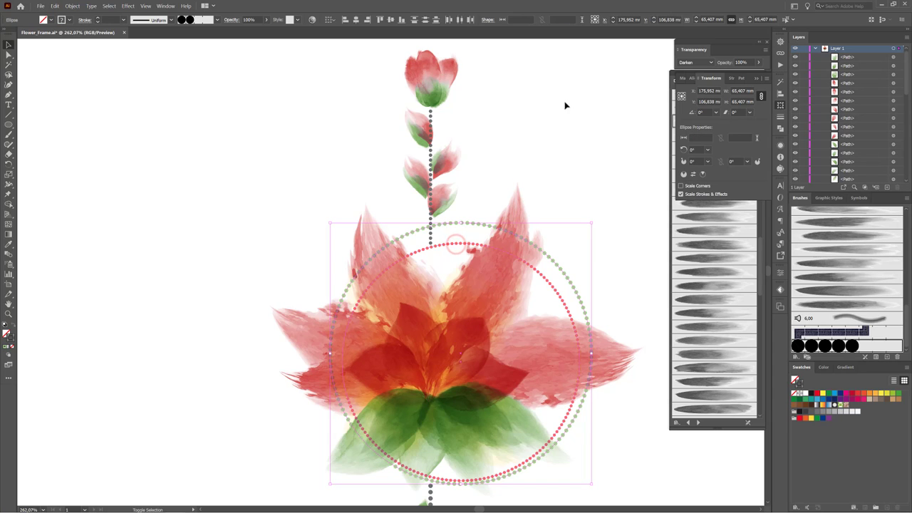
left_click(431, 117, "shift")
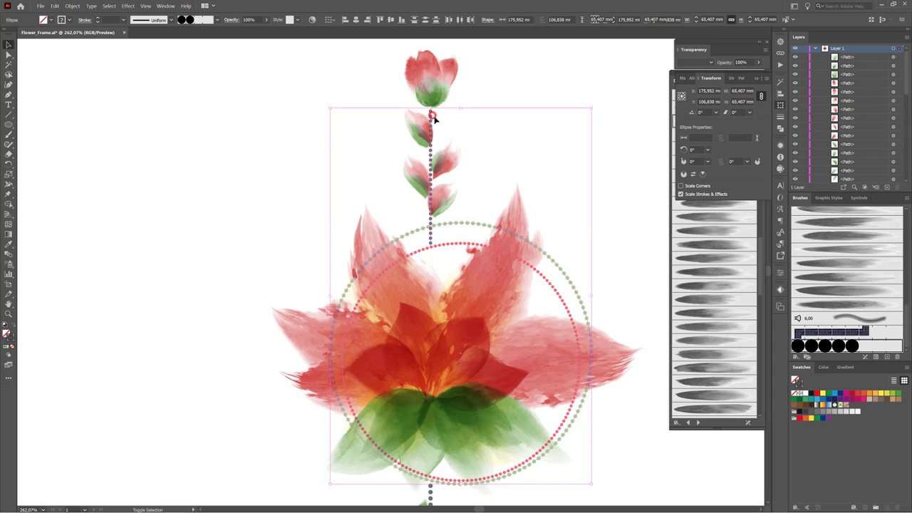
left_click_drag(521, 380, 514, 170)
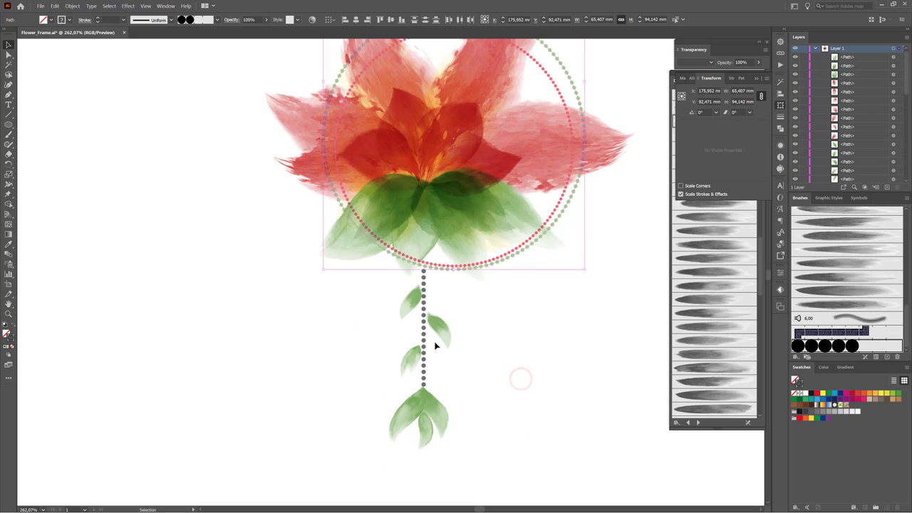
left_click(424, 337, "shift")
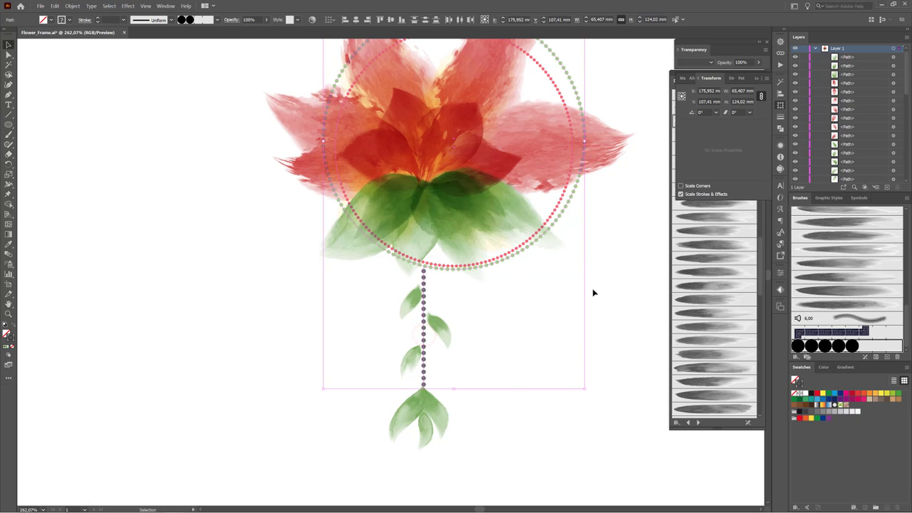
left_click_drag(517, 122, 484, 203)
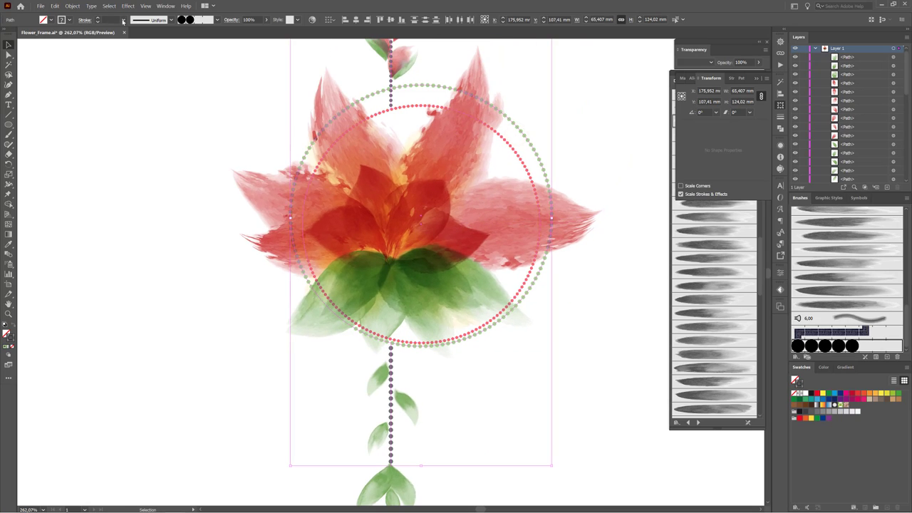
left_click(71, 6)
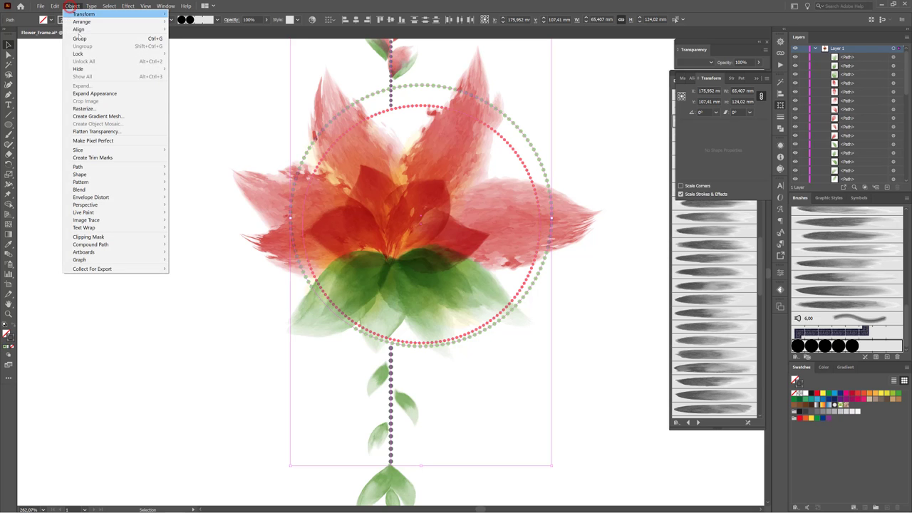
left_click(95, 94)
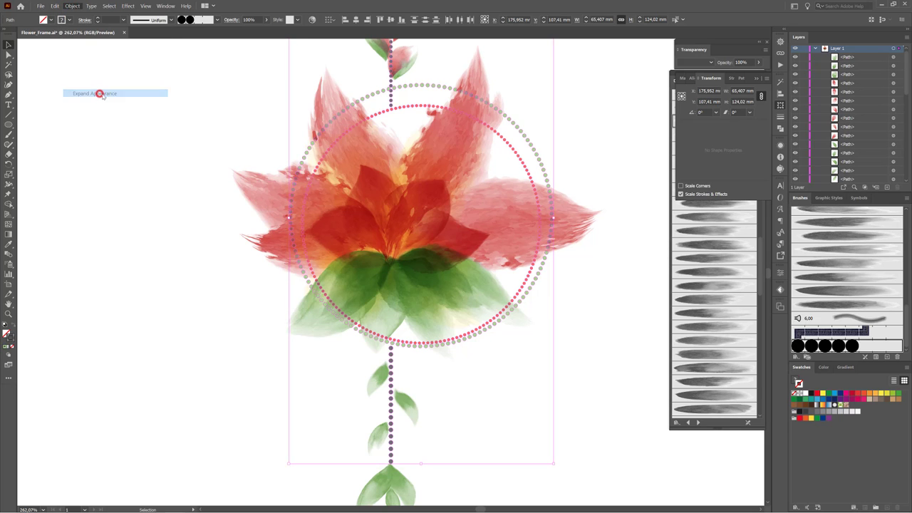
- Delete the two gray dots of the upper vertical line that overlap the green ring
key("z")
left_click_drag(372, 128, 458, 235)
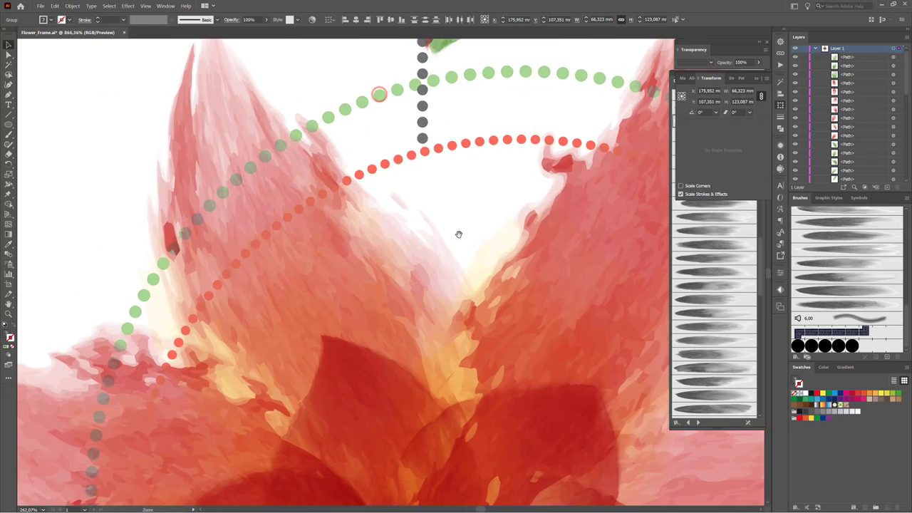
key("v")
scroll(480, 97, "up", 5)
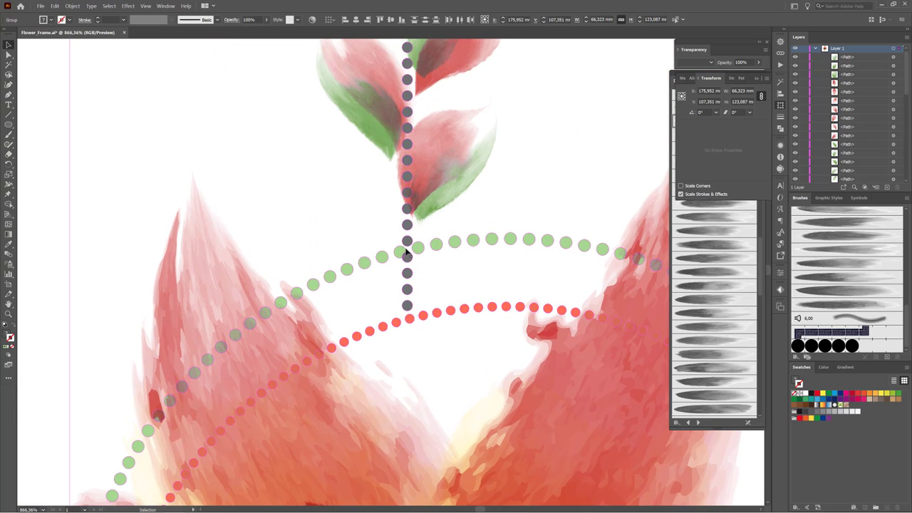
left_click(50, 86)
left_click_drag(9, 55, 45, 63)
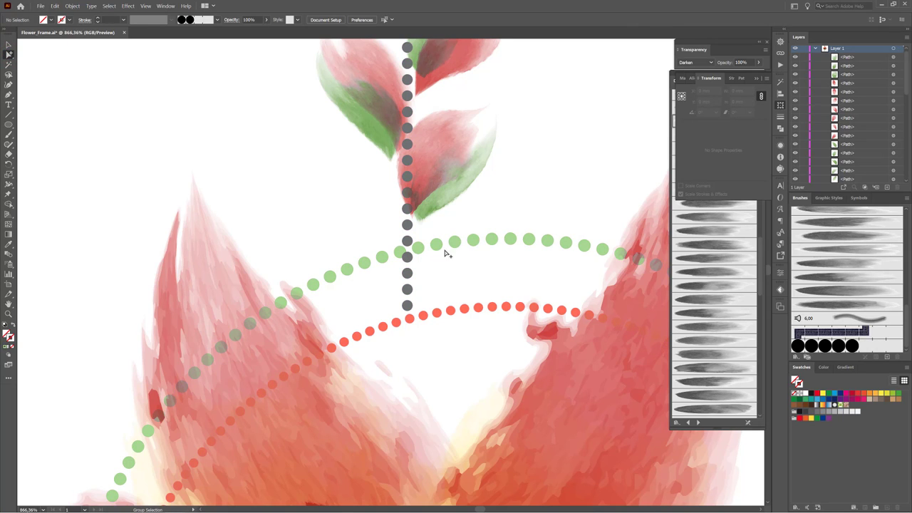
left_click(407, 241)
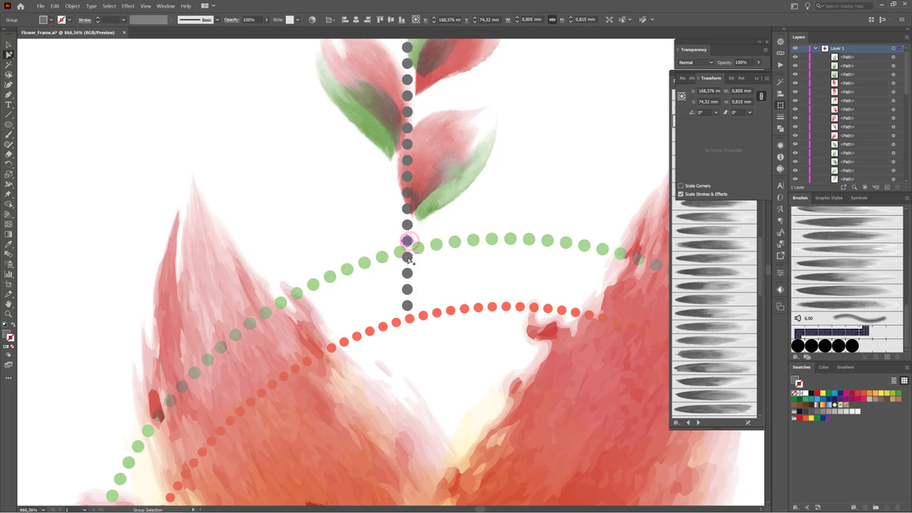
left_click(408, 258, "shift")
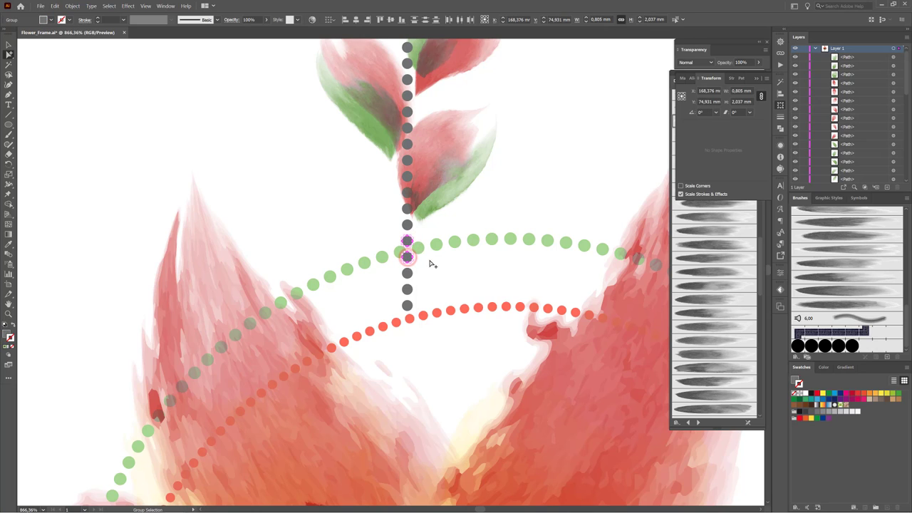
left_click(375, 224)
left_click(407, 240)
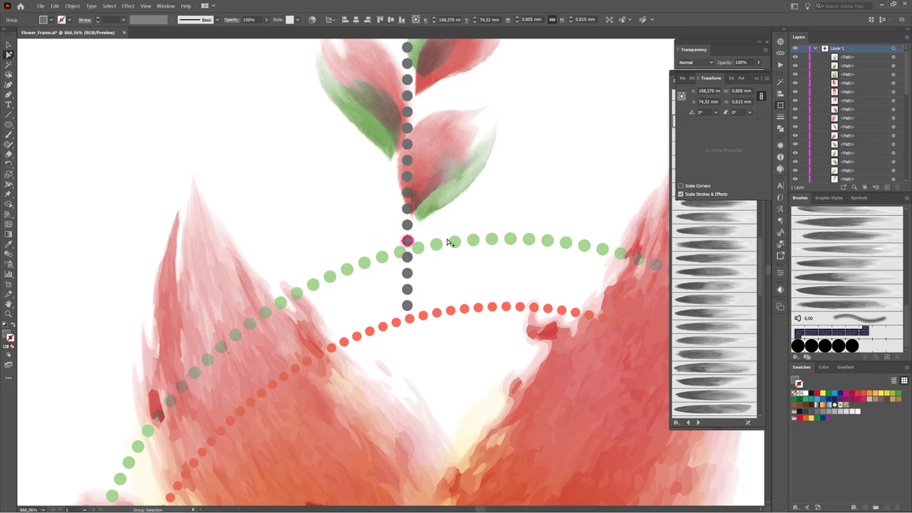
left_click(409, 259, "shift")
key("Delete")
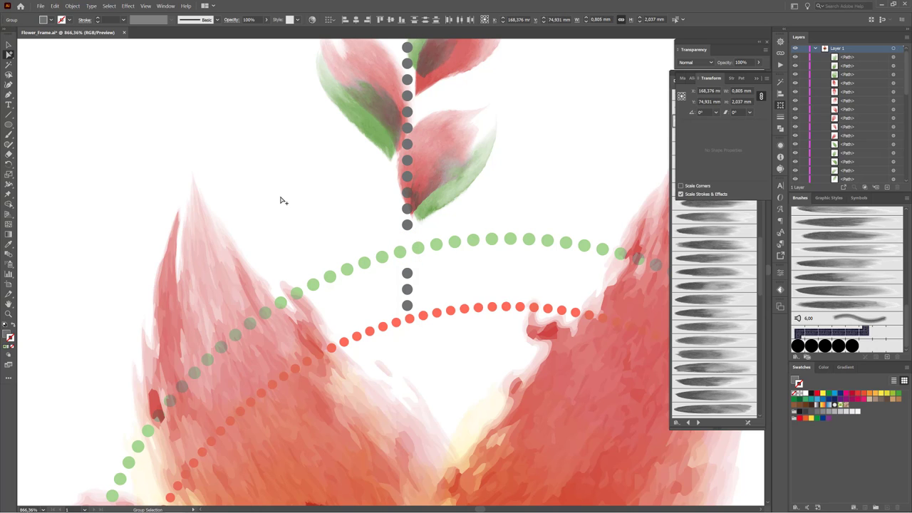
- Enlarge the gray dot just above the green ring to about 1.64 by 1.66 mm from its center and nudge it down
scroll(461, 293, "down", 5)
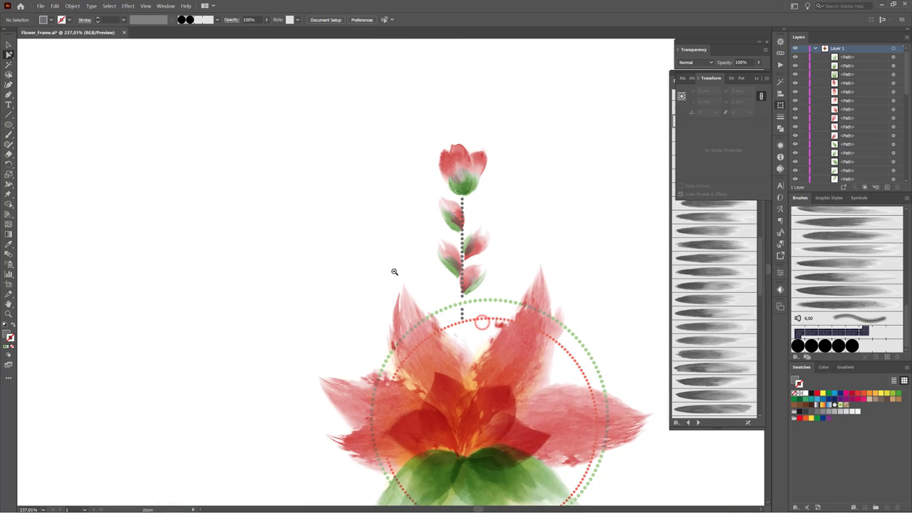
scroll(602, 338, "up", 5)
scroll(499, 307, "up", 3)
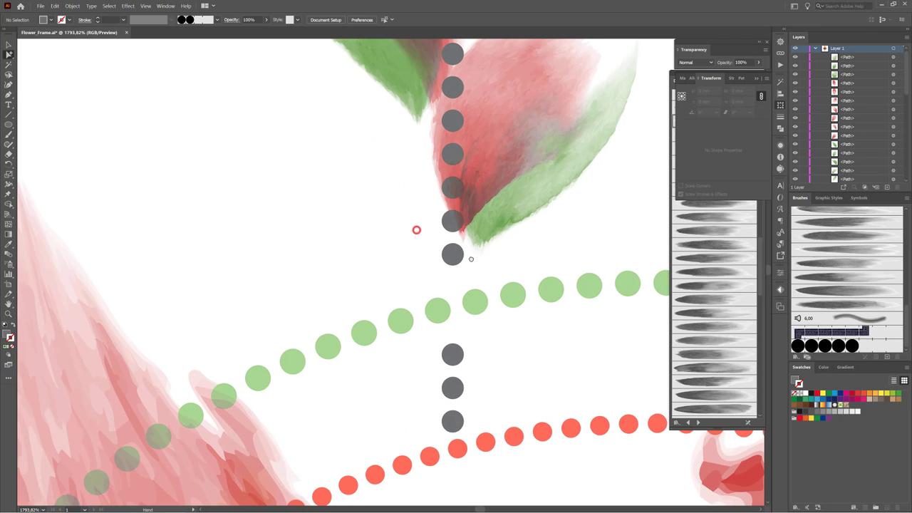
left_click(456, 255)
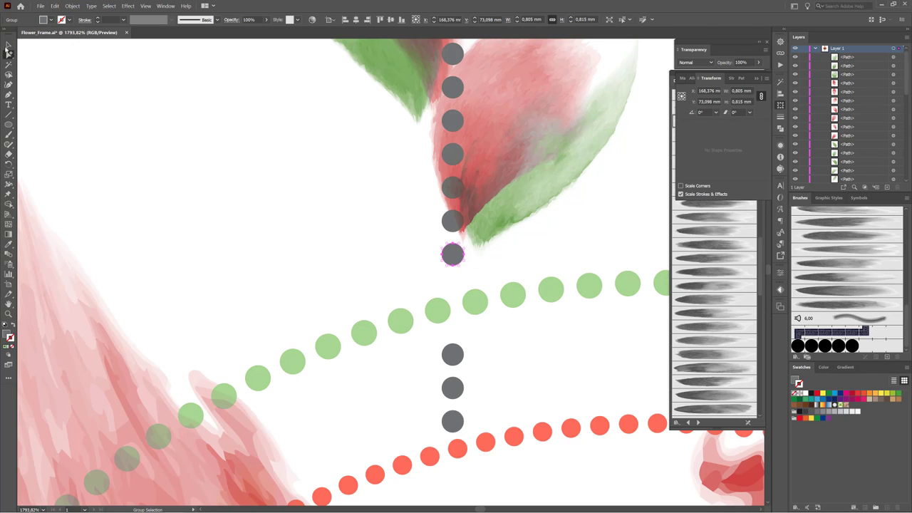
left_click(9, 45)
left_click_drag(463, 267, 476, 280)
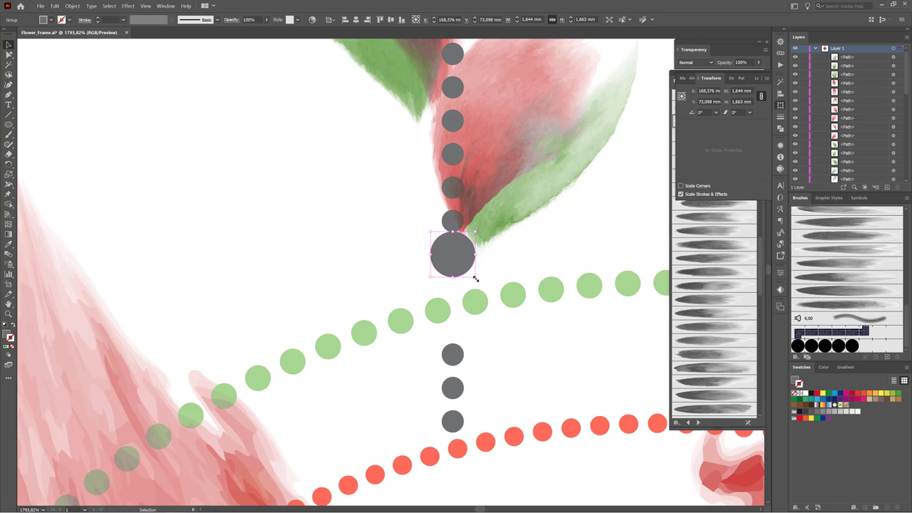
key("Down")
- Enlarge the topmost dot of the upper line, below the small flower, to about 1.44 by 1.45 mm and nudge it up
left_click_drag(503, 310, 406, 252)
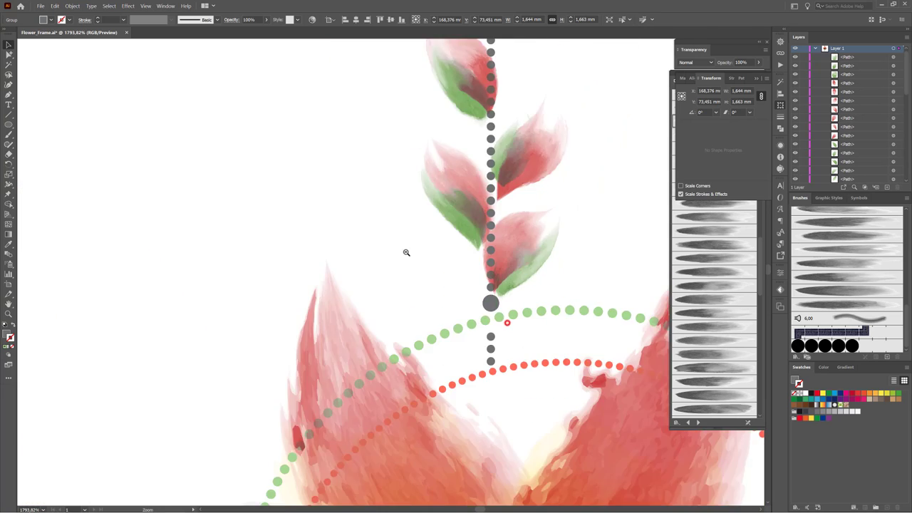
left_click_drag(493, 180, 520, 281)
left_click(405, 266)
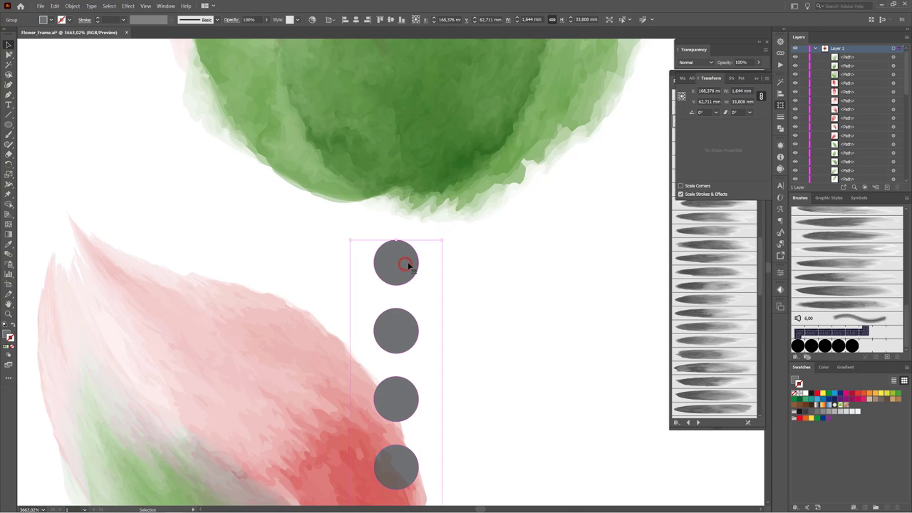
left_click(8, 56)
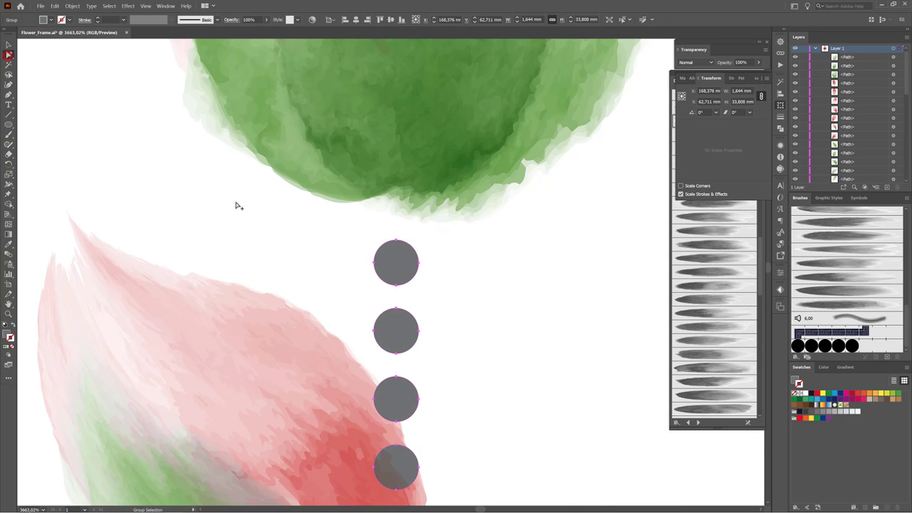
left_click(399, 261)
left_click(9, 45)
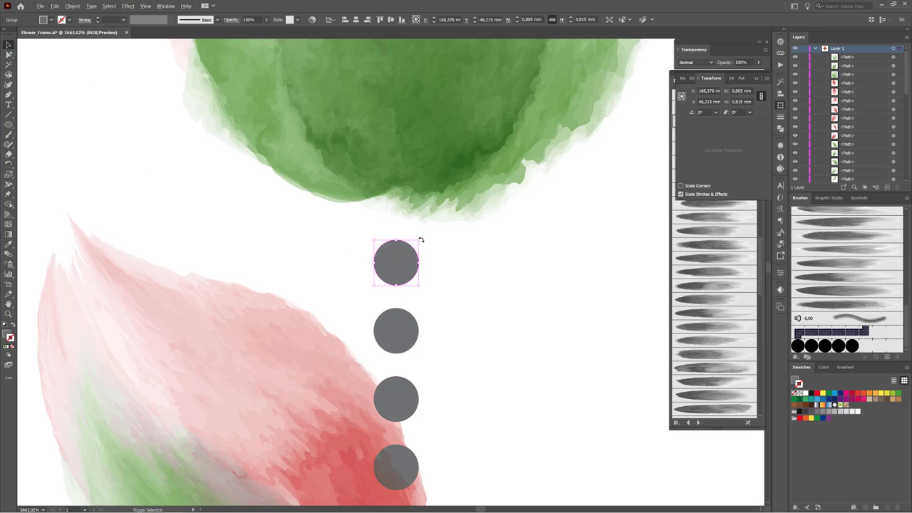
left_click_drag(418, 239, 438, 223)
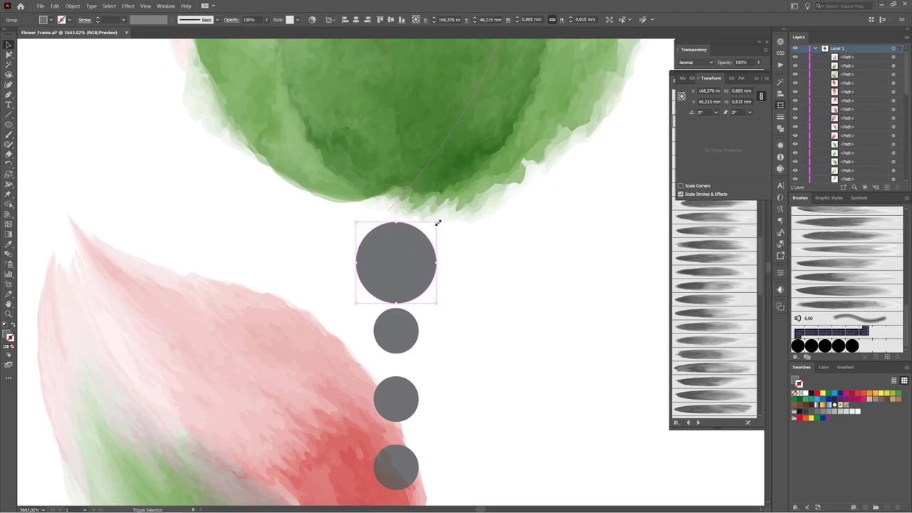
key("Up")
- Enlarge the lowest dot of the lower line, above the three leaves, to about 1.94 by 1.9 mm and nudge it down
scroll(499, 329, "down", 10)
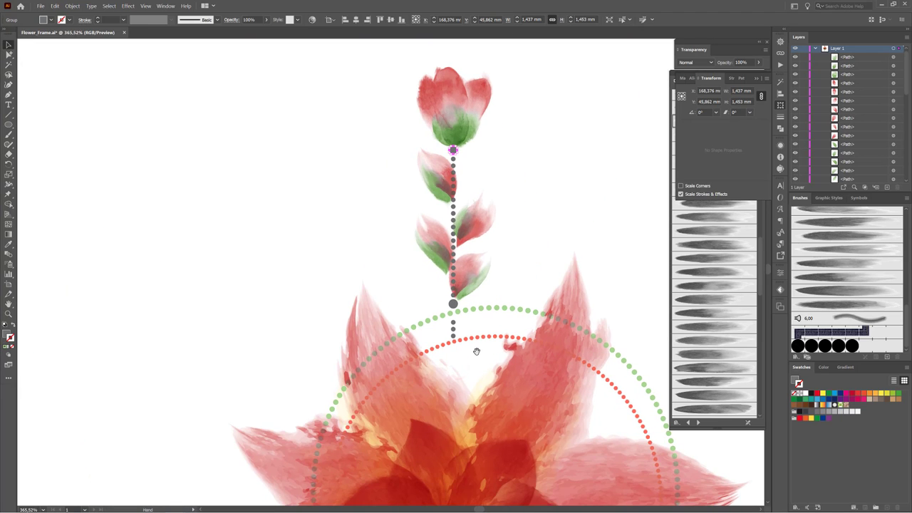
left_click_drag(461, 375, 440, 160)
left_click_drag(488, 404, 447, 251)
scroll(409, 415, "up", 10)
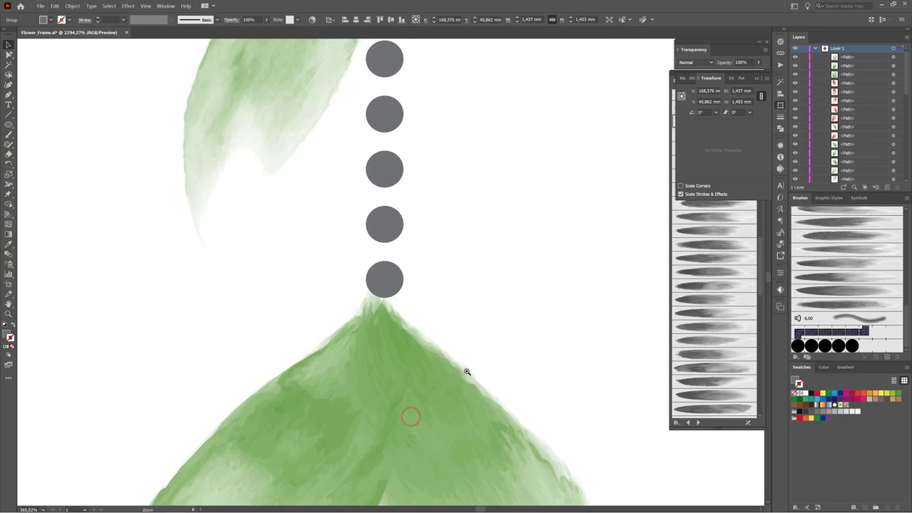
left_click(387, 281)
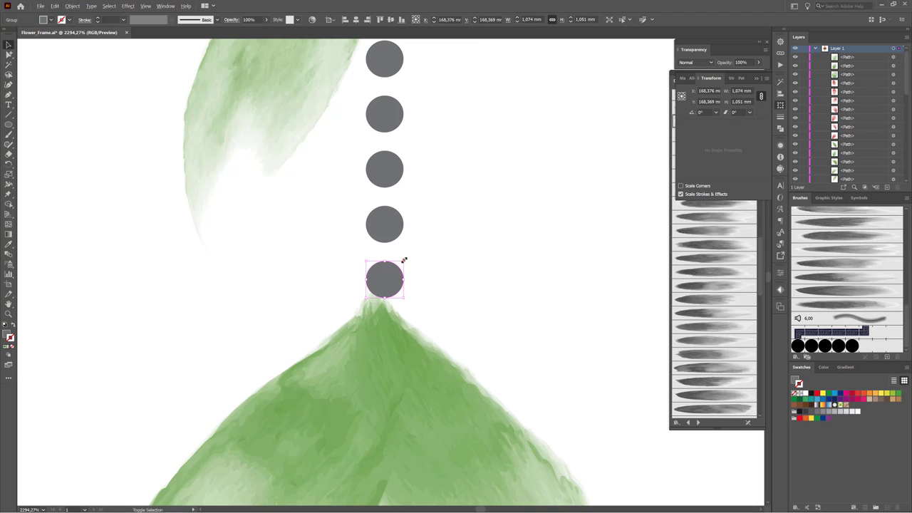
left_click_drag(403, 259, 421, 246)
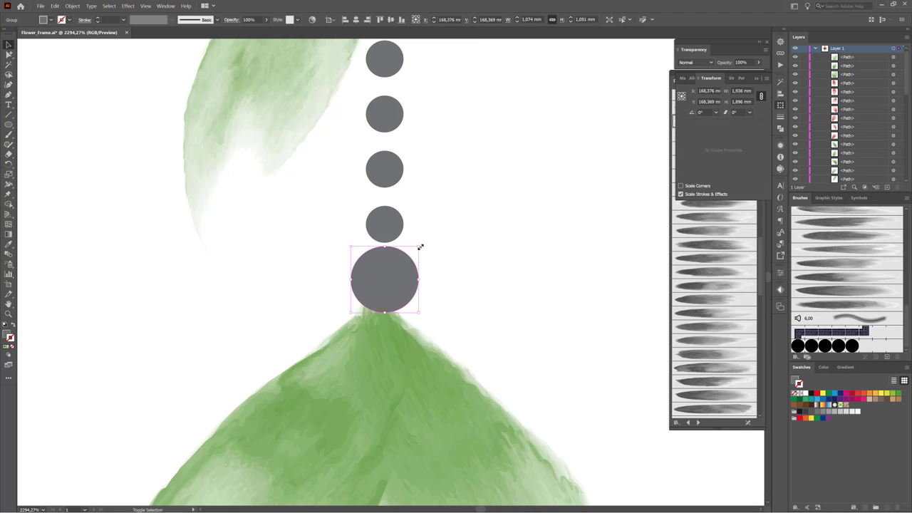
key("Down")
- Select the green dotted ring around the flower and locate its group in the layer list
scroll(561, 271, "down", 10)
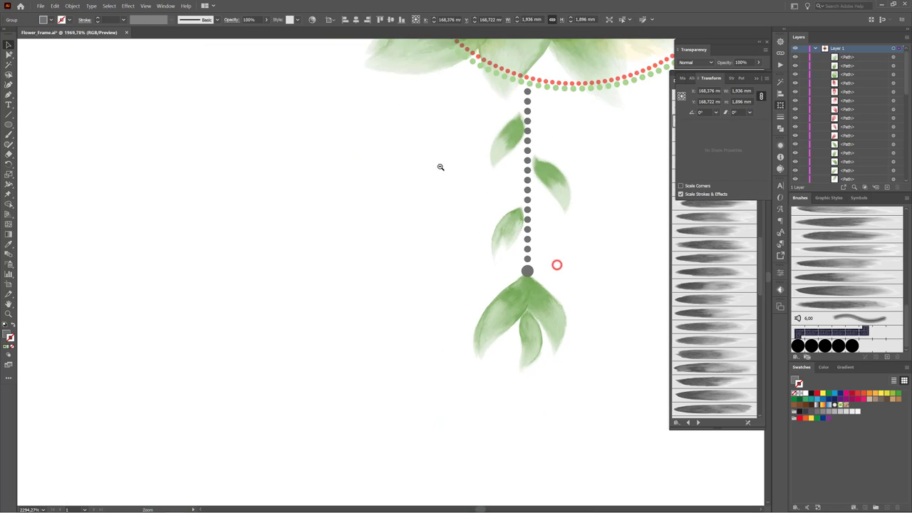
scroll(440, 167, "up", 3)
scroll(399, 126, "up", 3)
left_click_drag(407, 294, 386, 315)
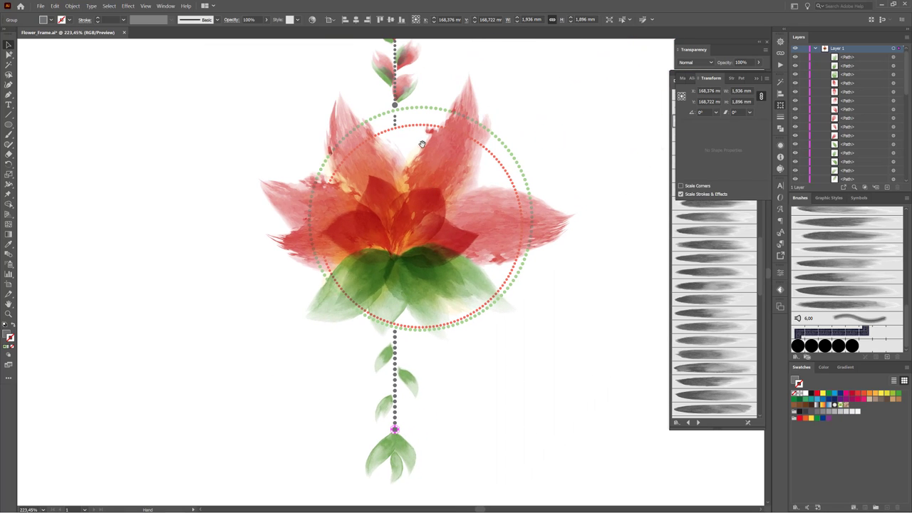
scroll(413, 149, "up", 3)
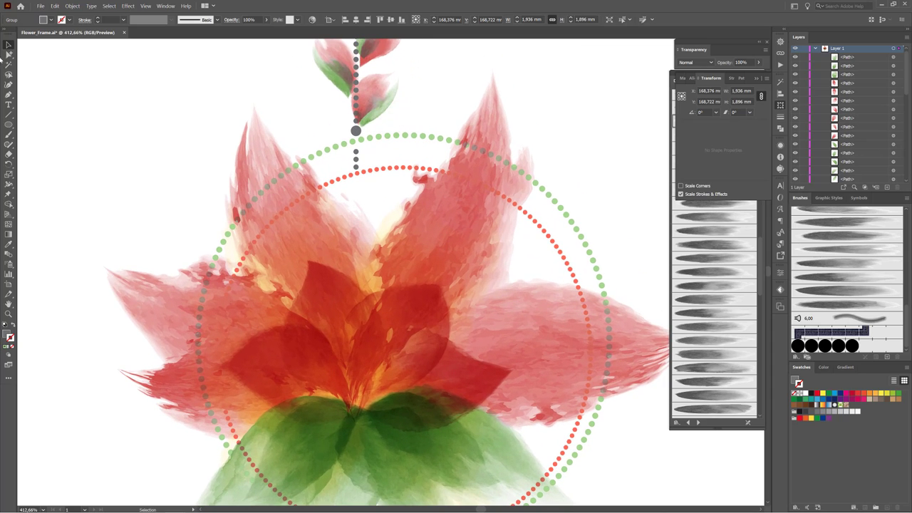
left_click(8, 45)
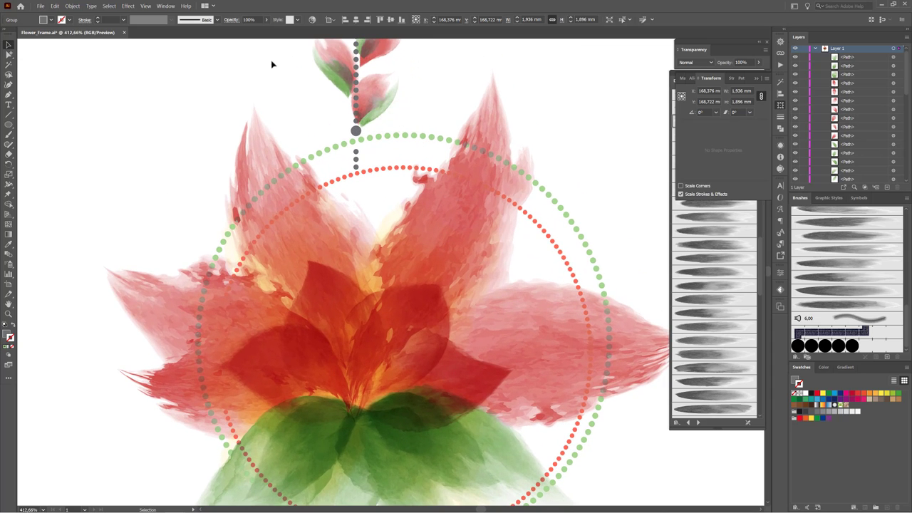
left_click(424, 138)
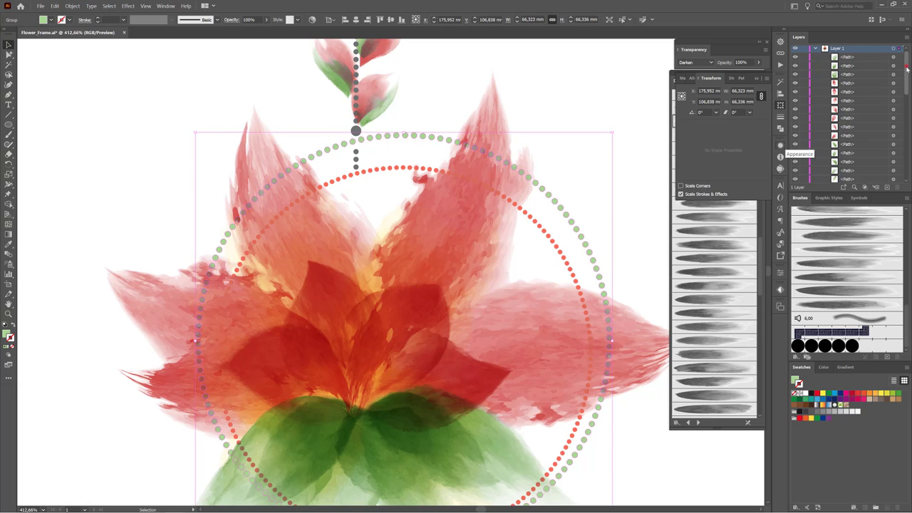
left_click_drag(907, 72, 907, 133)
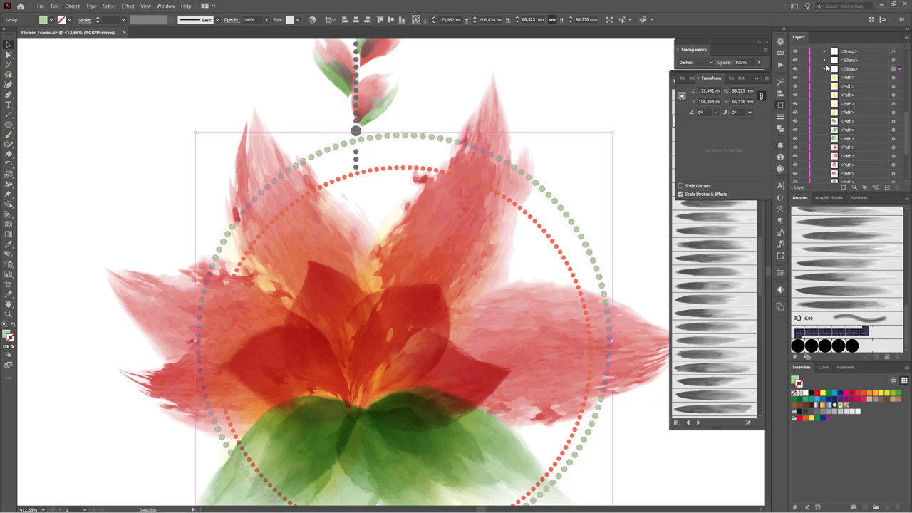
left_click(825, 69)
left_click(825, 69)
- Activate the Eraser for the selected green ring and hide the selection edges
left_click(8, 154)
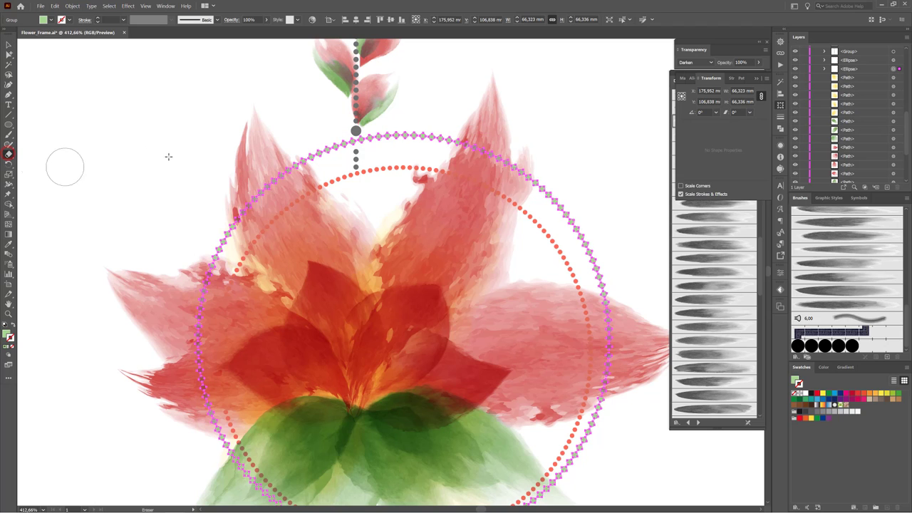
scroll(311, 194, "down", 2)
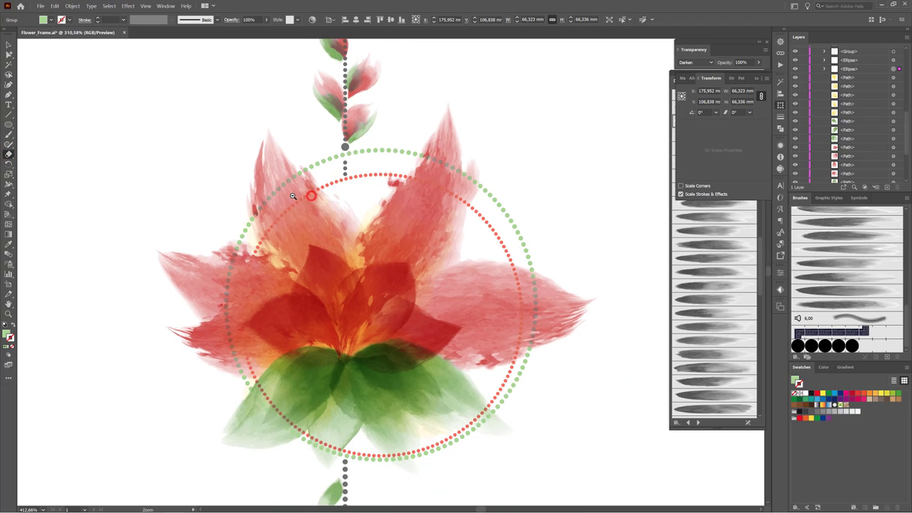
left_click_drag(325, 187, 382, 183)
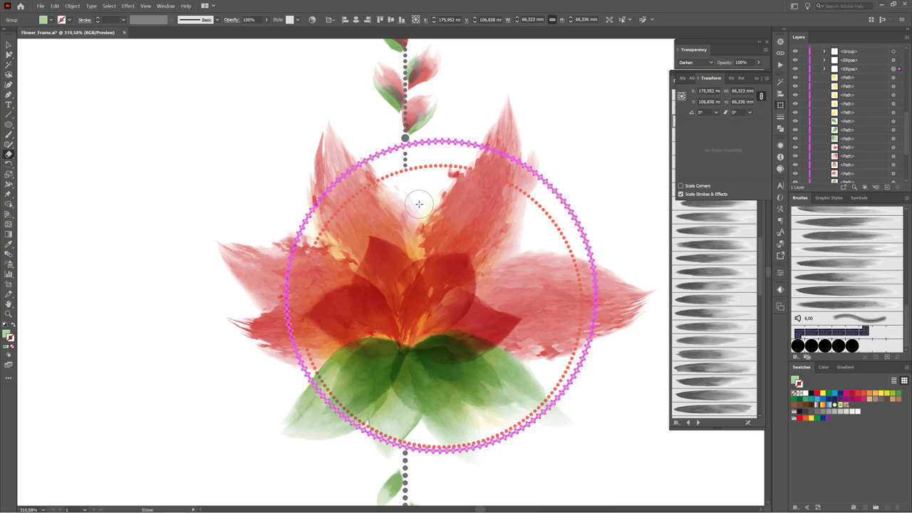
left_click(145, 5)
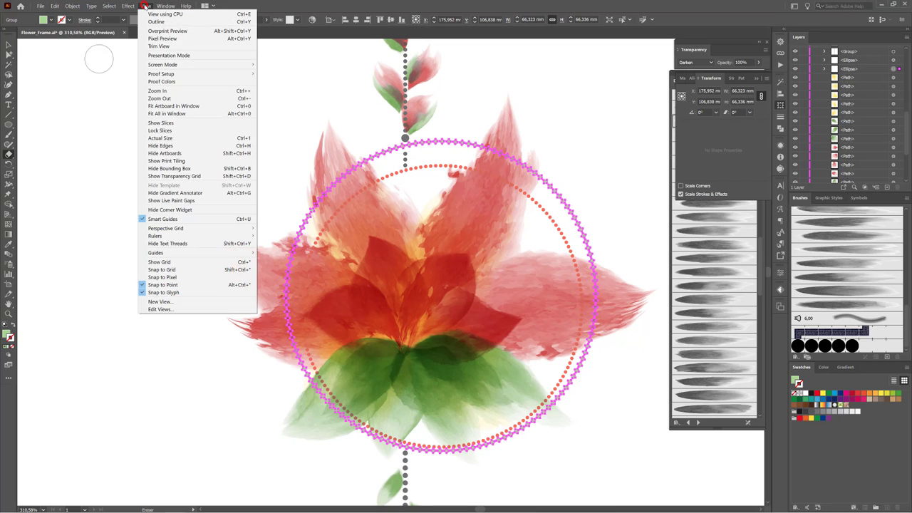
left_click(161, 146)
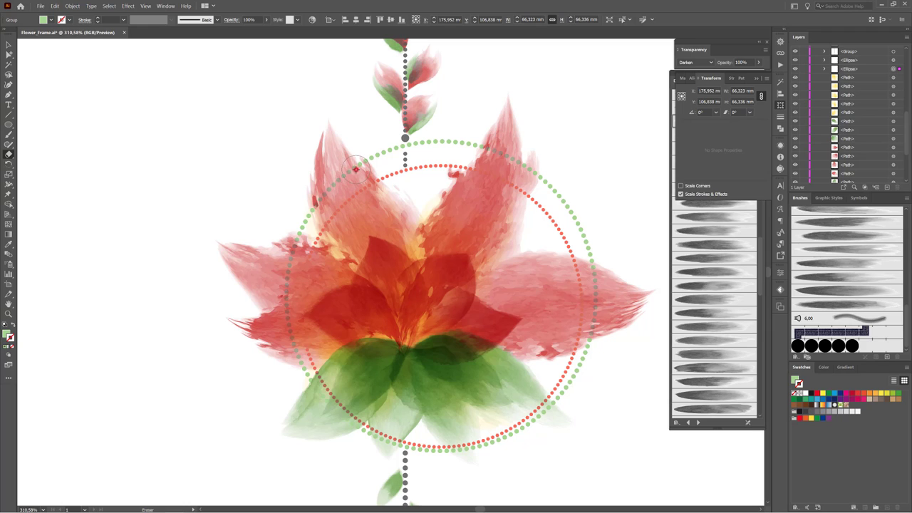
- Erase the green ring's dots where they cross the large red petals on both sides of the flower, then deselect the ring
left_click_drag(355, 170, 318, 201)
left_click_drag(293, 248, 294, 349)
left_click_drag(597, 279, 592, 343)
left_click_drag(491, 156, 524, 166)
left_click(9, 45)
left_click(605, 86)
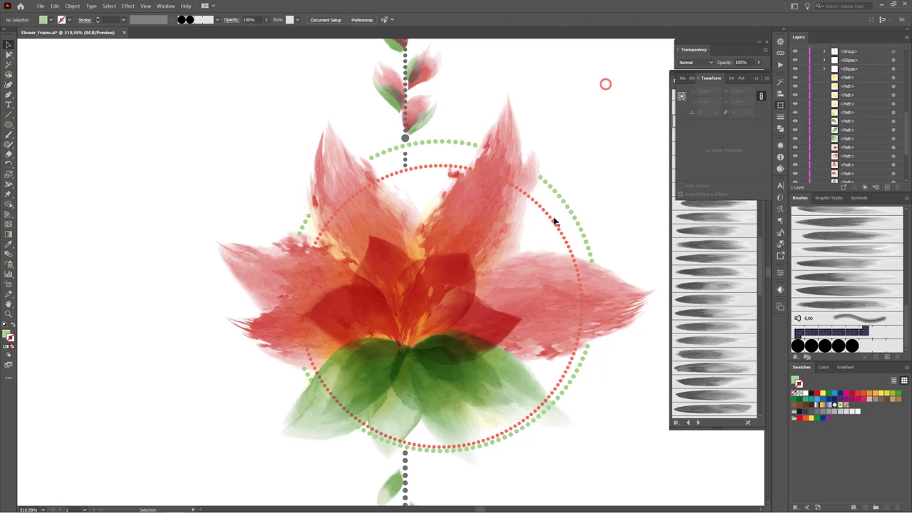
- Erase the dots of the inner red ring where they overlap the green leaves and deselect it
left_click(547, 216)
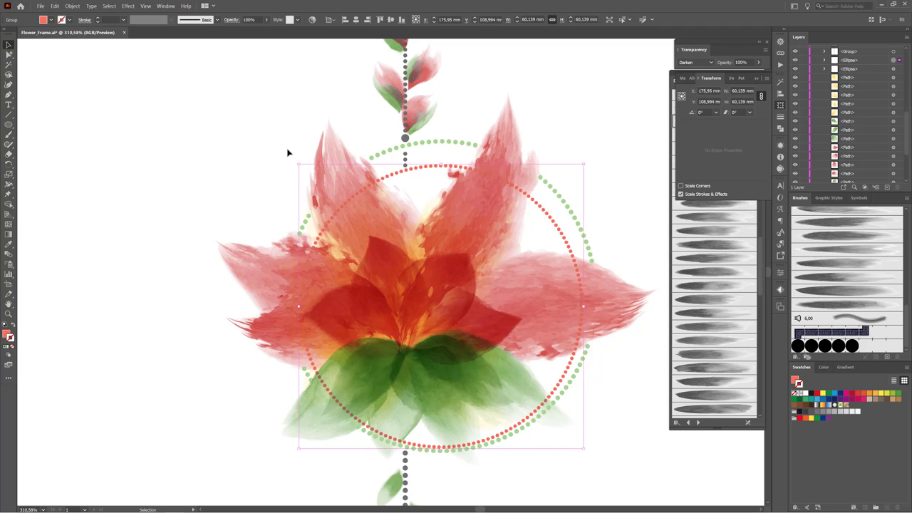
left_click(8, 154)
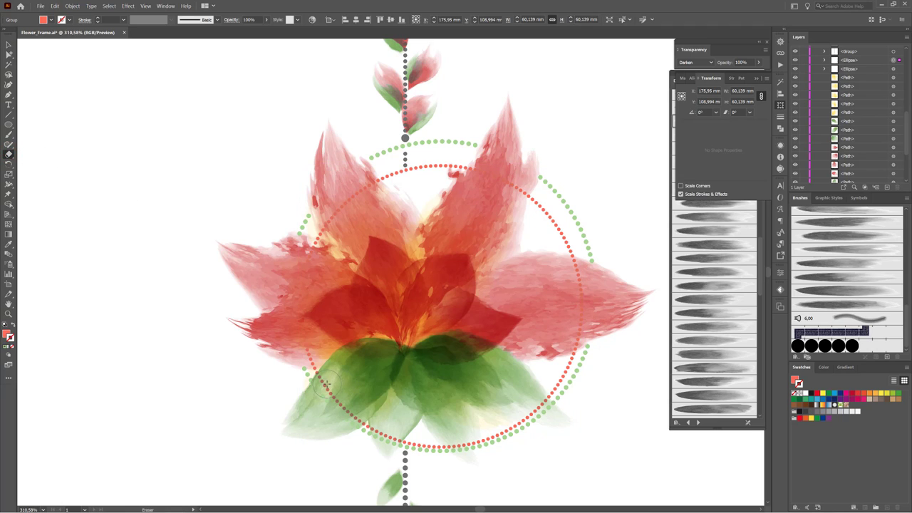
left_click_drag(326, 385, 352, 418)
left_click_drag(384, 431, 387, 432)
left_click_drag(463, 426, 458, 440)
key("ctrl+shift+a")
key("ctrl+0")
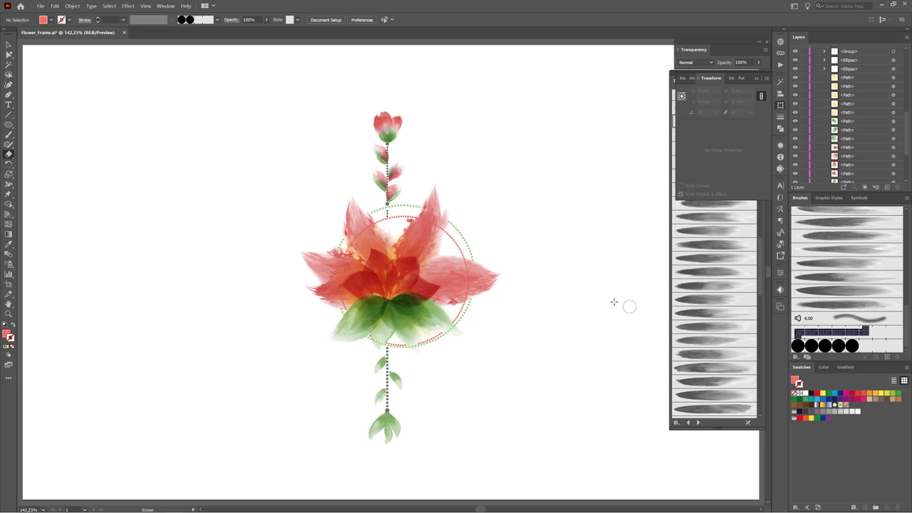
- Paint a small red petal opposite the lower line's uppermost leaf using the top bud's petal brush, and set its stroke to 0.1 pt
key("ctrl+space")
left_click_drag(340, 185, 443, 124)
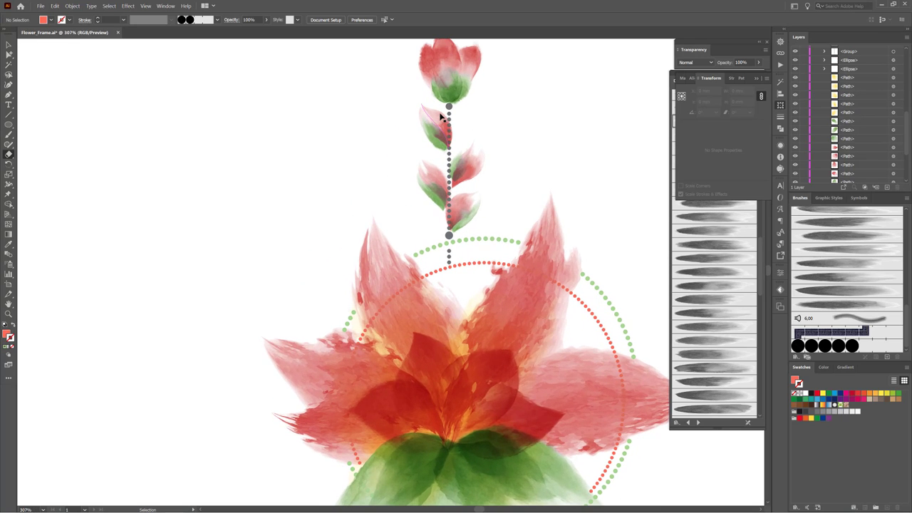
left_click(440, 115)
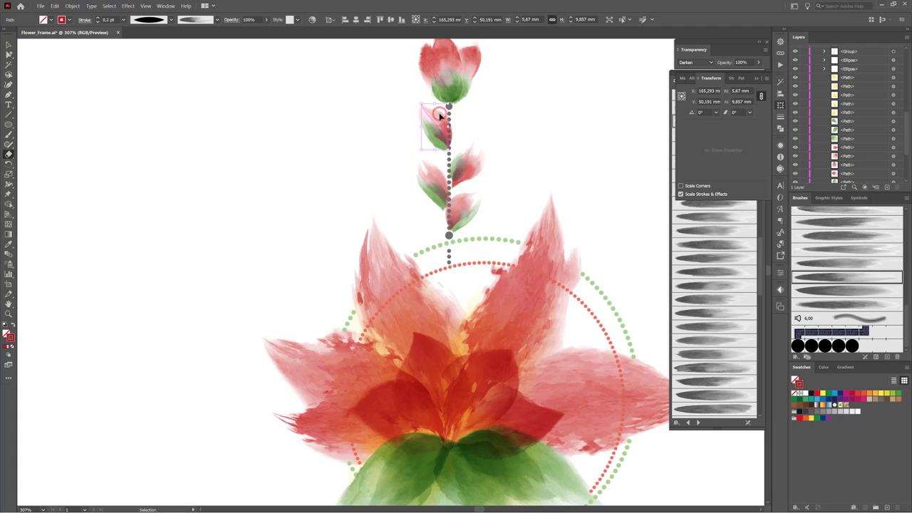
scroll(527, 350, "down", 10)
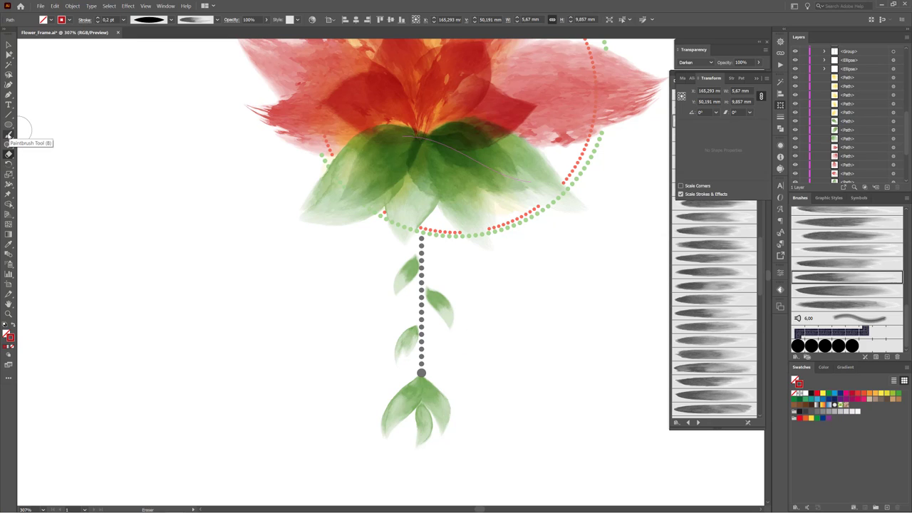
left_click(9, 135)
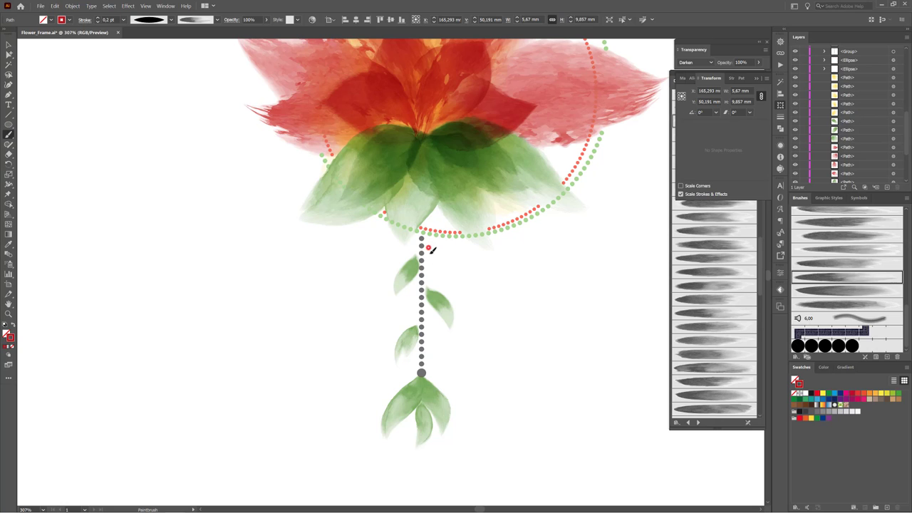
left_click_drag(431, 250, 448, 282)
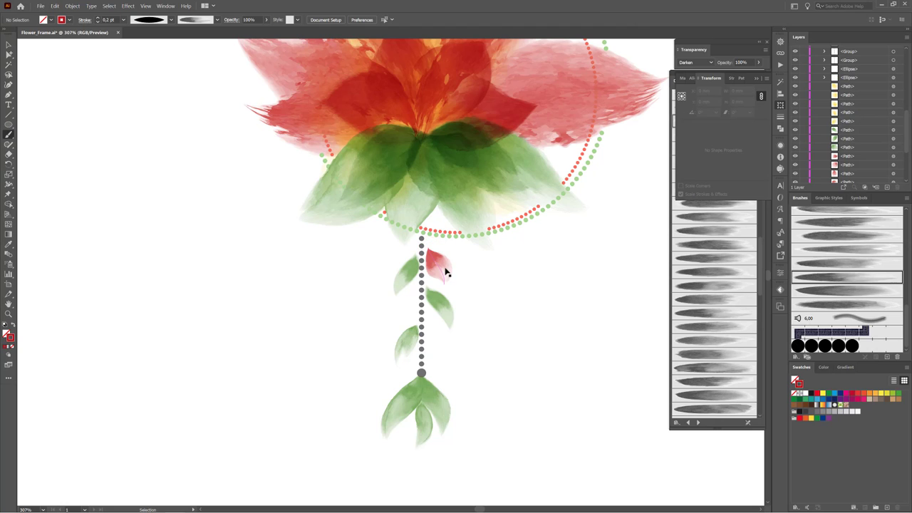
left_click(441, 266, "ctrl")
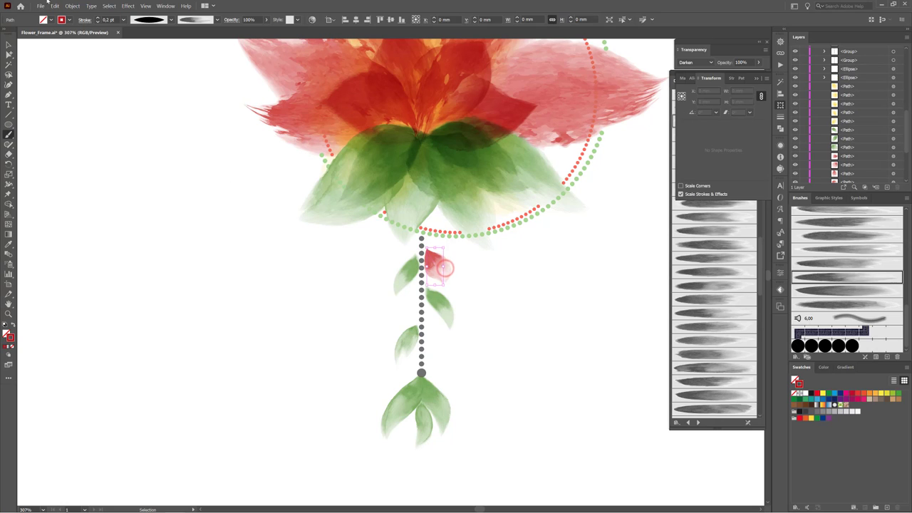
left_click(98, 21)
left_click(165, 225)
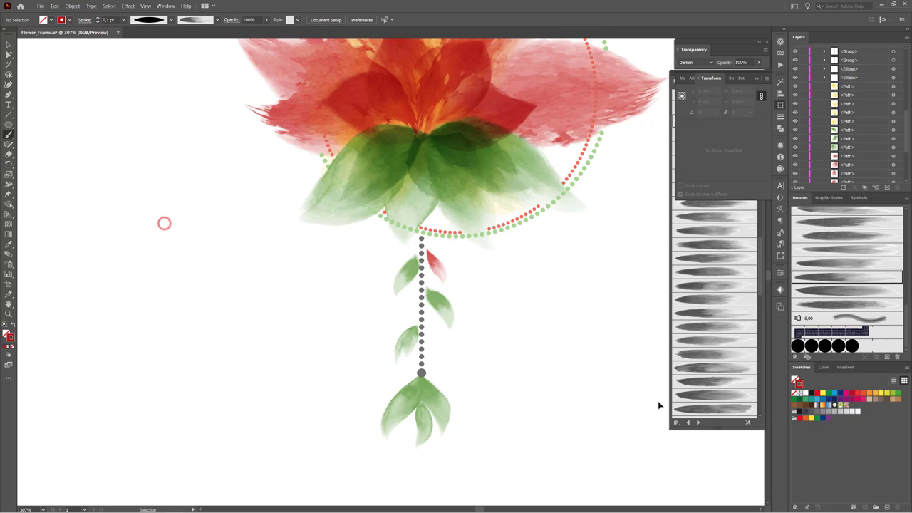
- Paint a second small red petal opposite the lower line's middle leaf with another Dagubi wash brush, and choose a further wash brush
left_click(715, 312)
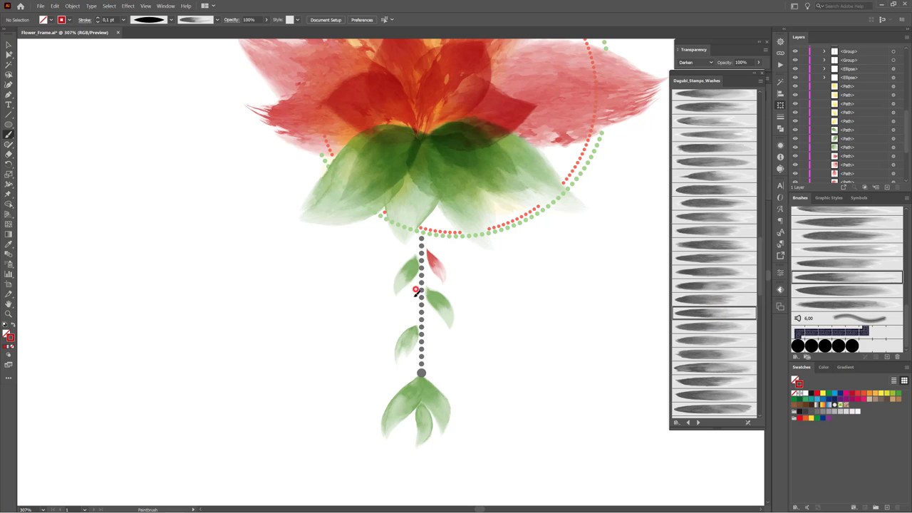
left_click_drag(417, 292, 382, 325)
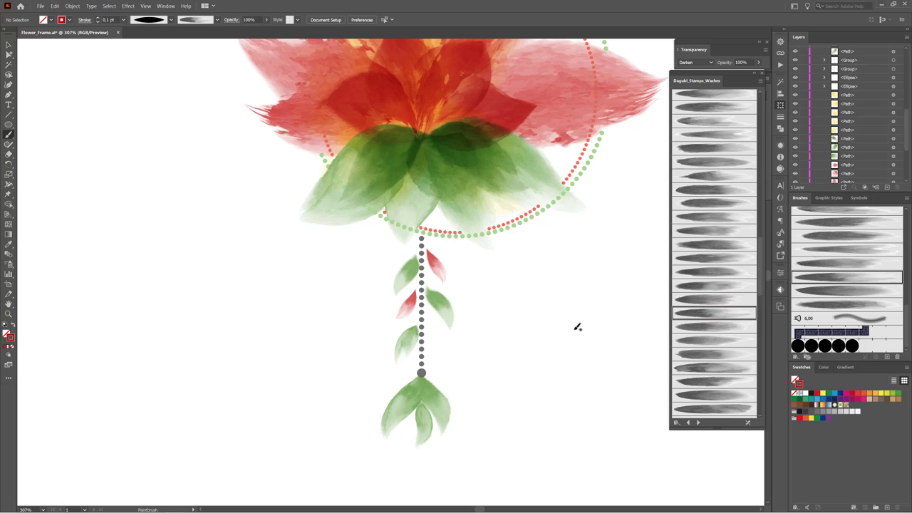
left_click(714, 383)
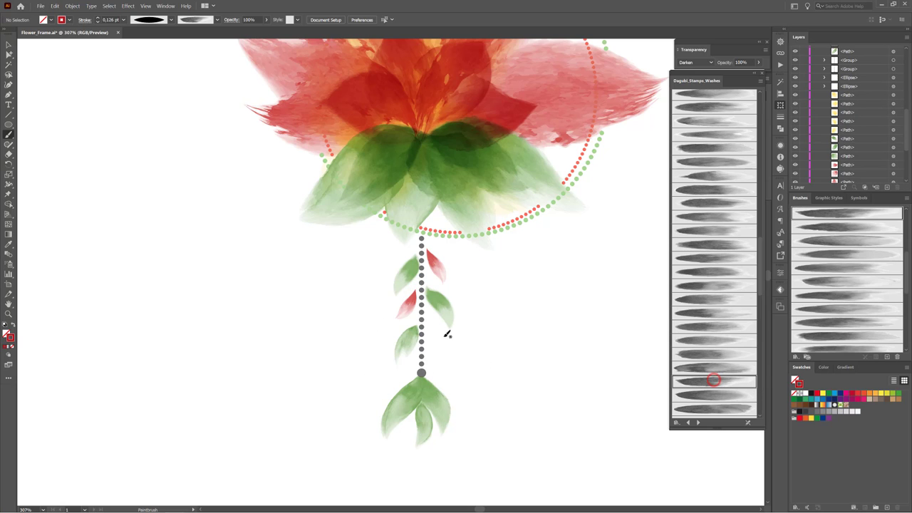